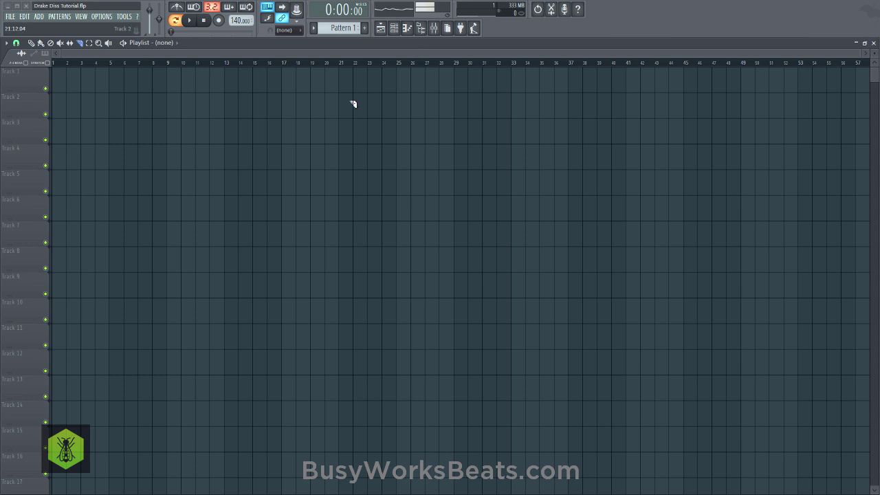
Tap in a new project tempo of 97 BPM with the Tempo tapper, replacing 140
{"action": "right_click", "coordinate": [236, 23]}
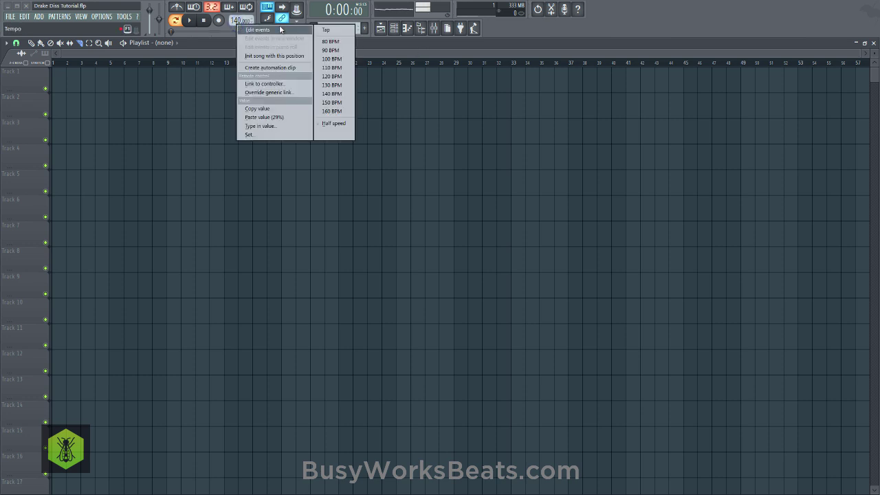
{"action": "left_click", "coordinate": [335, 32]}
{"action": "left_click", "coordinate": [433, 230]}
{"action": "left_click", "coordinate": [446, 230]}
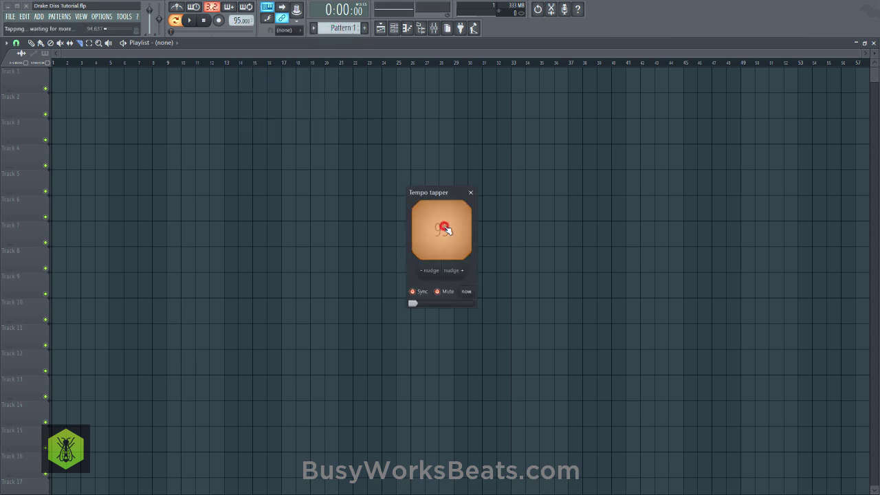
{"action": "left_click", "coordinate": [453, 231]}
{"action": "left_click", "coordinate": [455, 229]}
{"action": "left_click", "coordinate": [457, 229]}
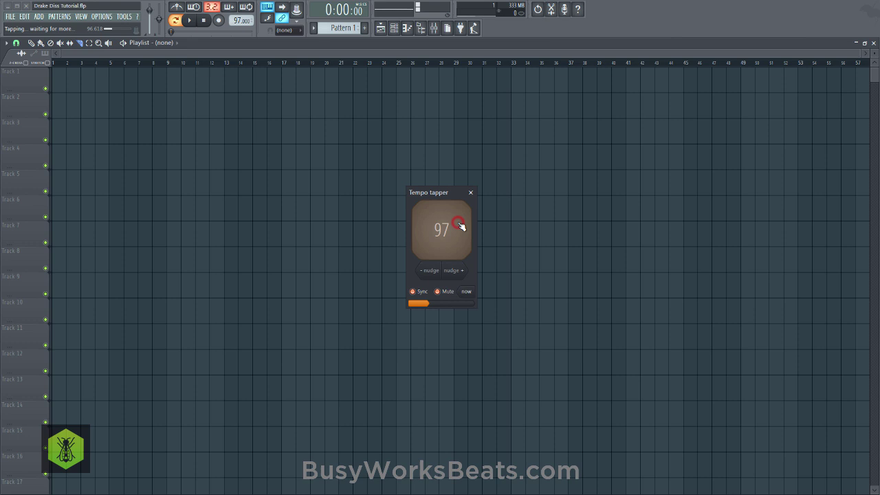
{"action": "left_click", "coordinate": [472, 192]}
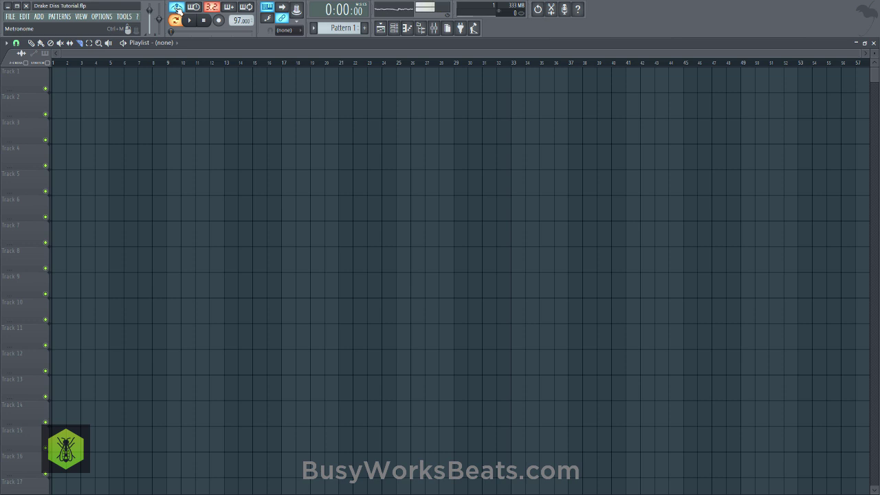
{"action": "left_click", "coordinate": [445, 28]}
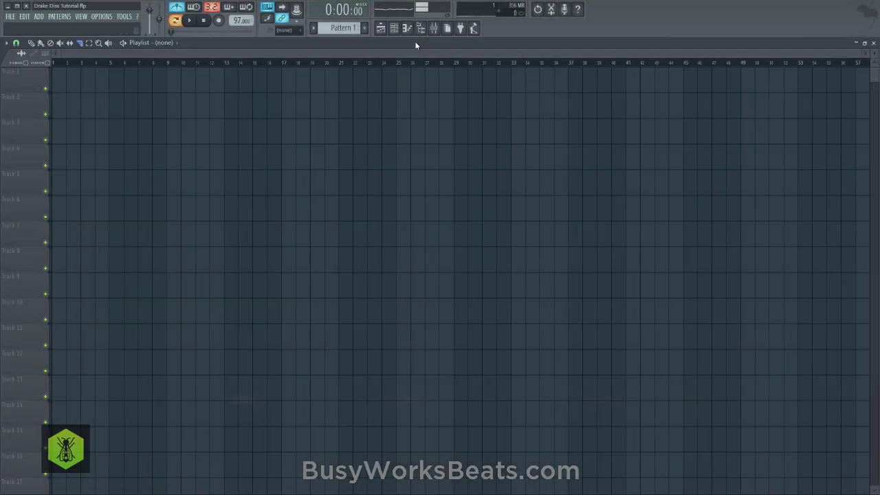
Open the mixer, arm Insert 1 (Mic 1) for recording, and dismiss the recording choices
{"action": "left_click", "coordinate": [433, 28]}
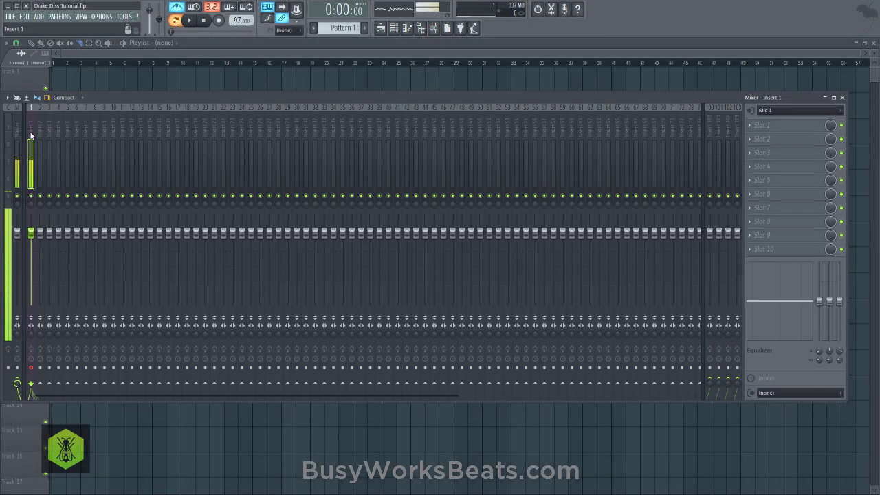
{"action": "left_click", "coordinate": [31, 366]}
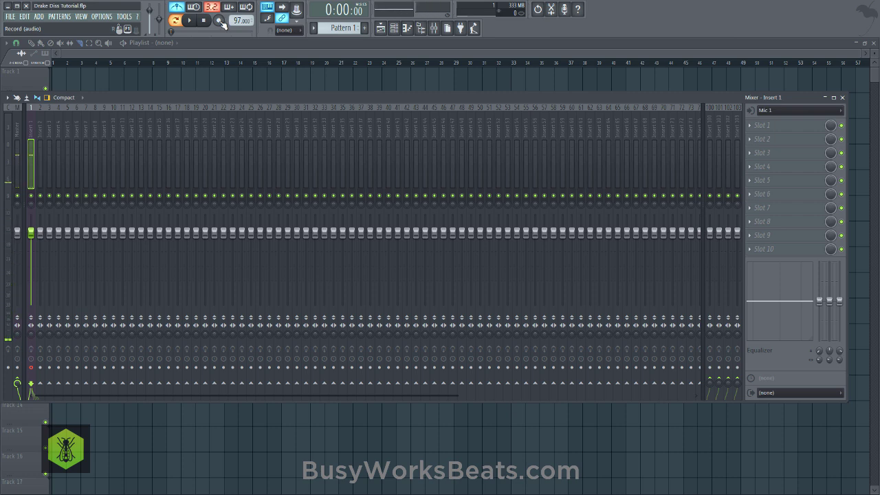
{"action": "left_click", "coordinate": [220, 22]}
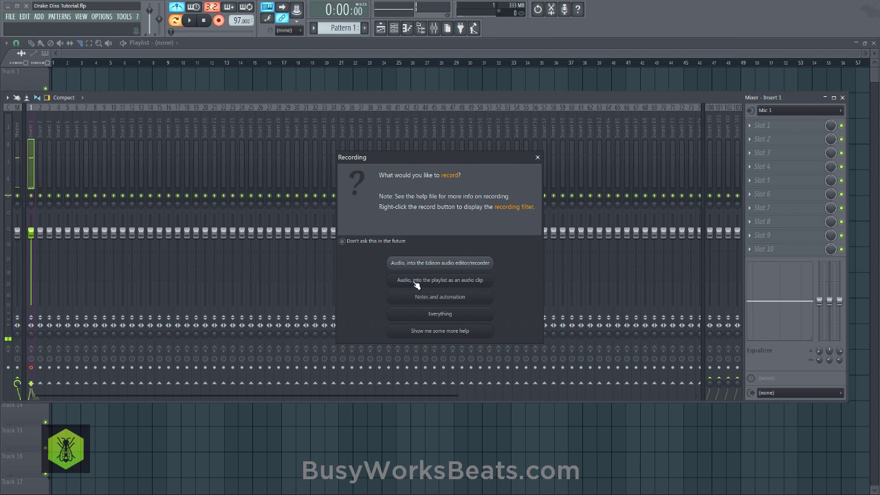
{"action": "left_click", "coordinate": [537, 157]}
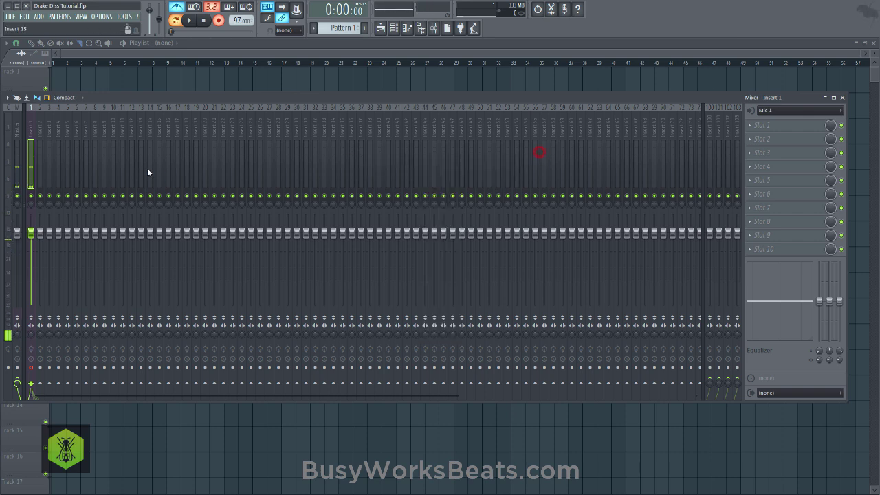
Switch off Insert 1's send to the Master
{"action": "left_click", "coordinate": [17, 381]}
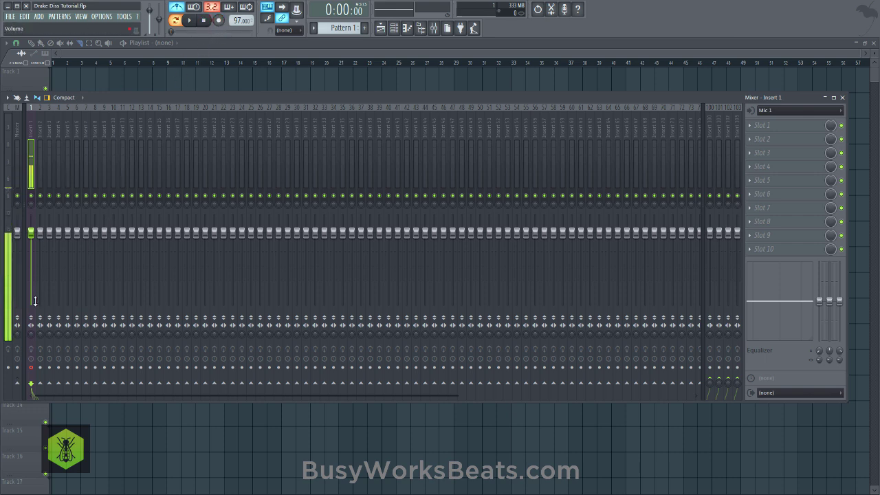
{"action": "left_click", "coordinate": [18, 383]}
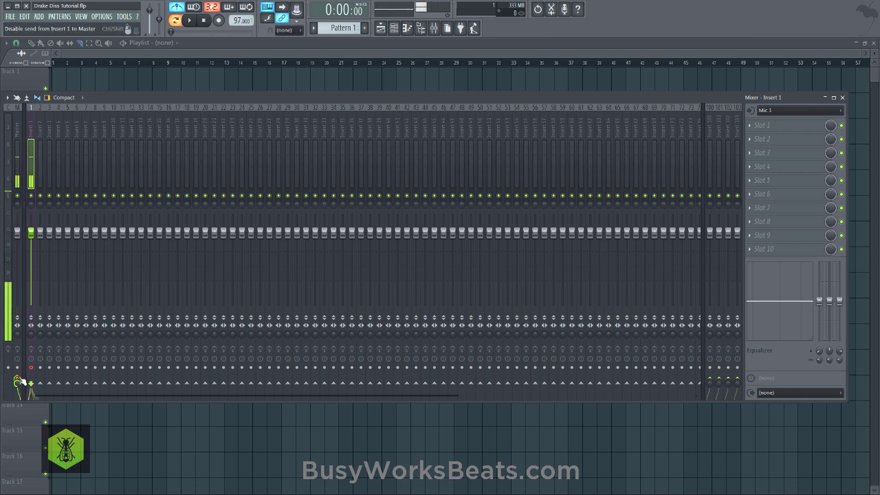
{"action": "left_click", "coordinate": [20, 382]}
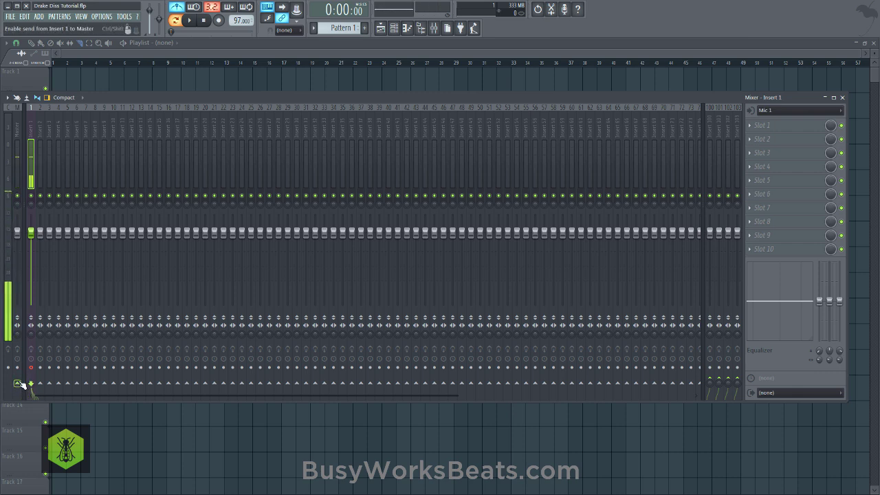
{"action": "left_click", "coordinate": [18, 383]}
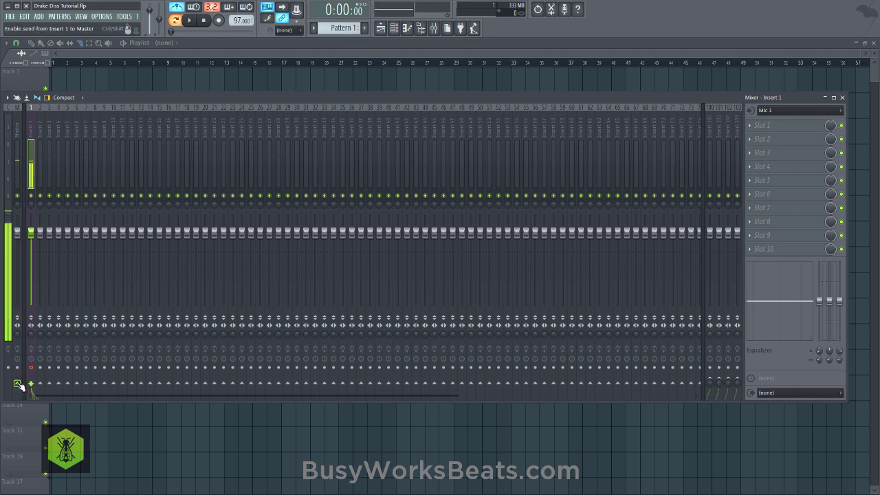
{"action": "left_click", "coordinate": [19, 383]}
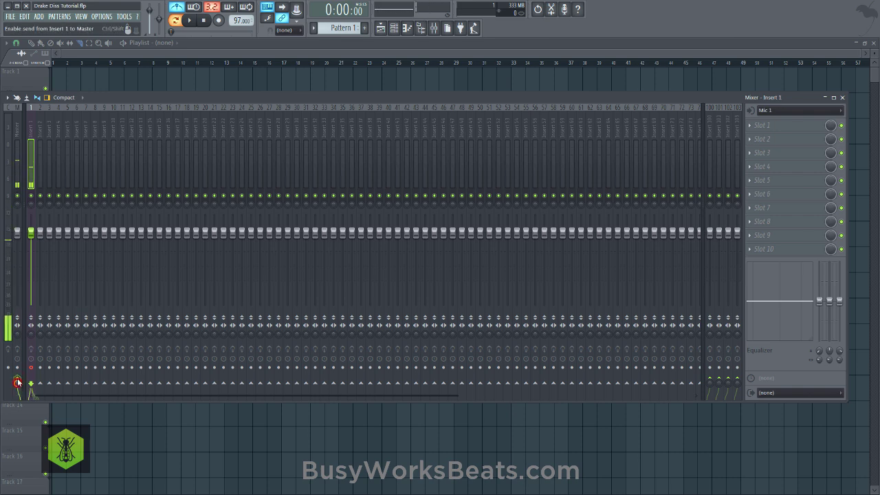
Record a freestyle vocal into the playlist as an audio clip, stopping after about 24 bars
{"action": "left_click", "coordinate": [219, 21]}
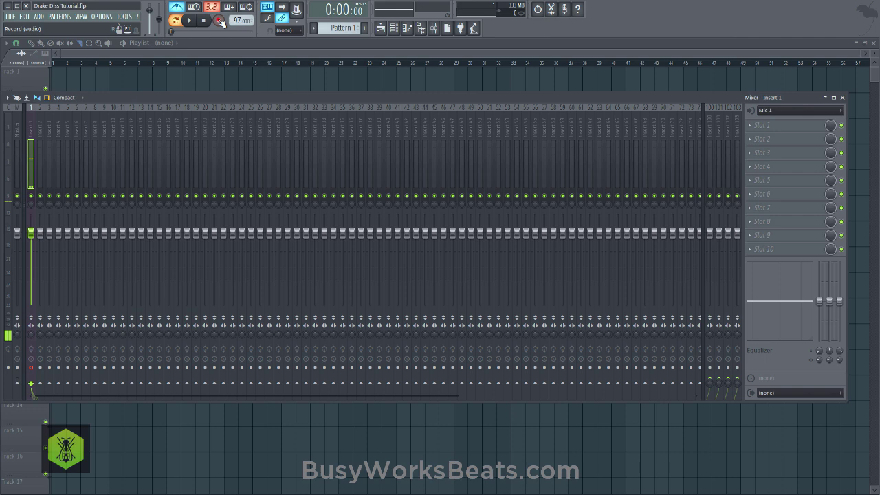
{"action": "left_click", "coordinate": [423, 281]}
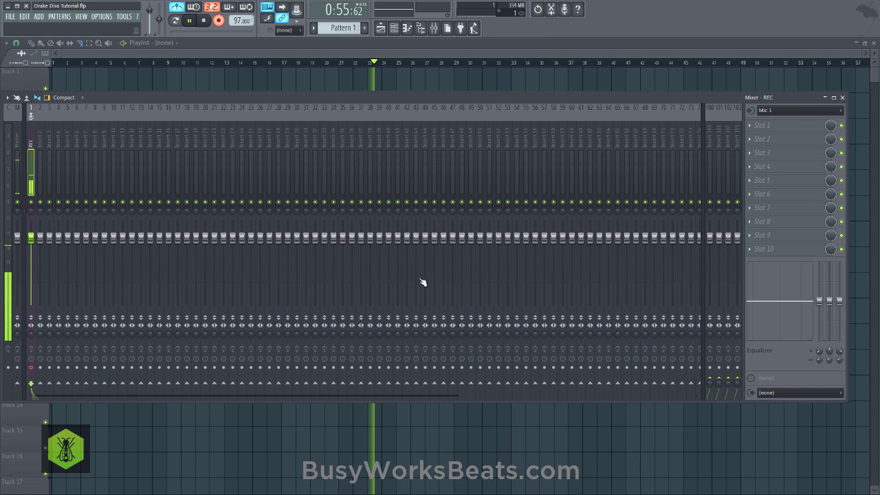
{"action": "key", "text": "space"}
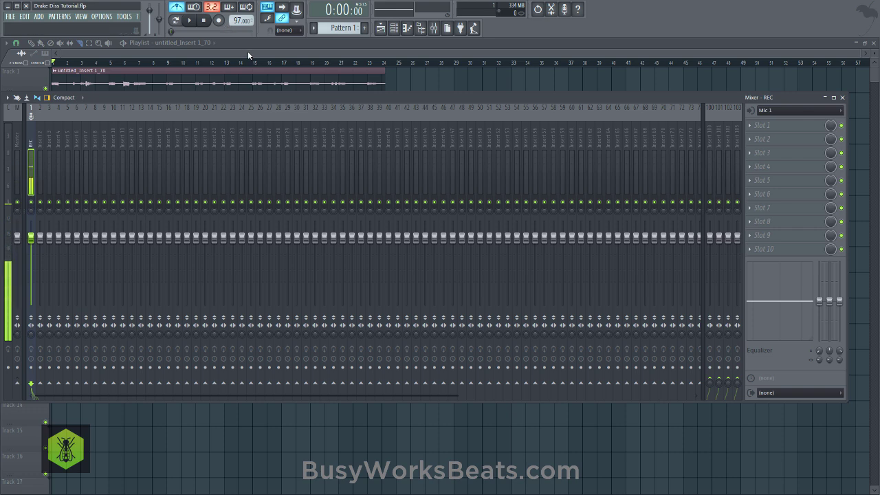
Close the mixer and delete the Sampler channel, leaving only the untitled_Insert 1_70 channel
{"action": "left_click", "coordinate": [201, 55]}
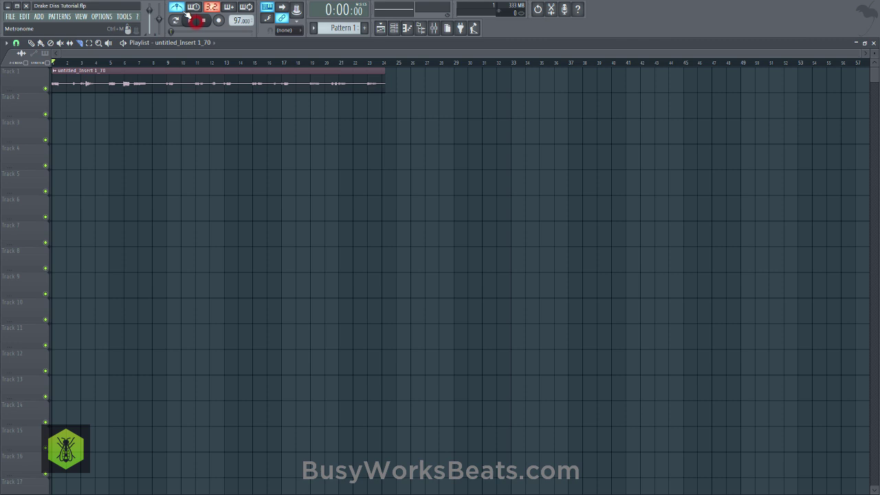
{"action": "left_click", "coordinate": [393, 31]}
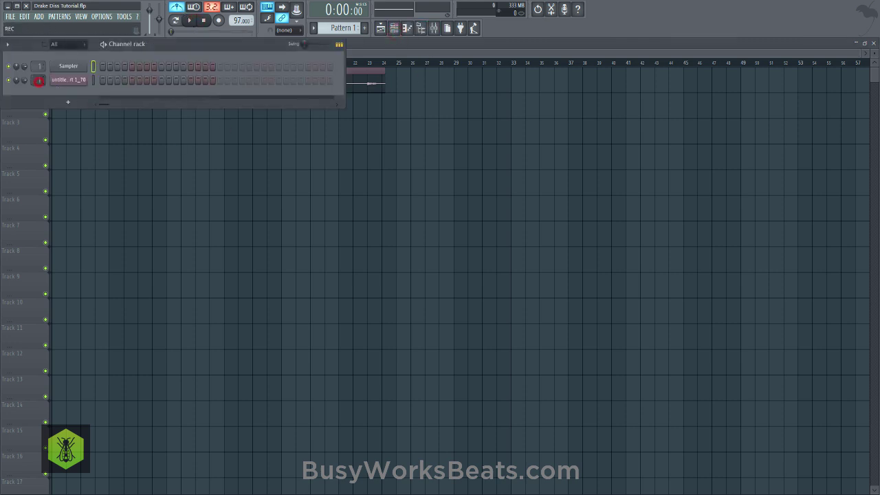
{"action": "right_click", "coordinate": [80, 66]}
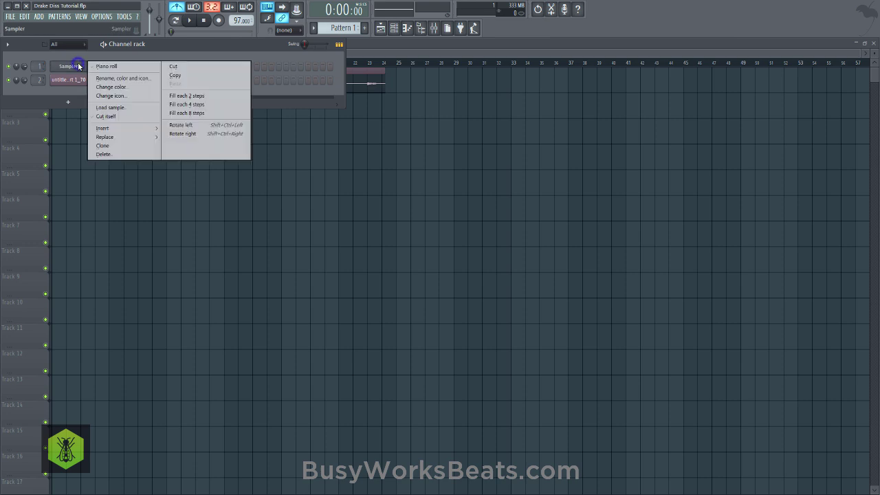
{"action": "key", "text": "Up"}
{"action": "key", "text": "Return"}
{"action": "left_click", "coordinate": [79, 67]}
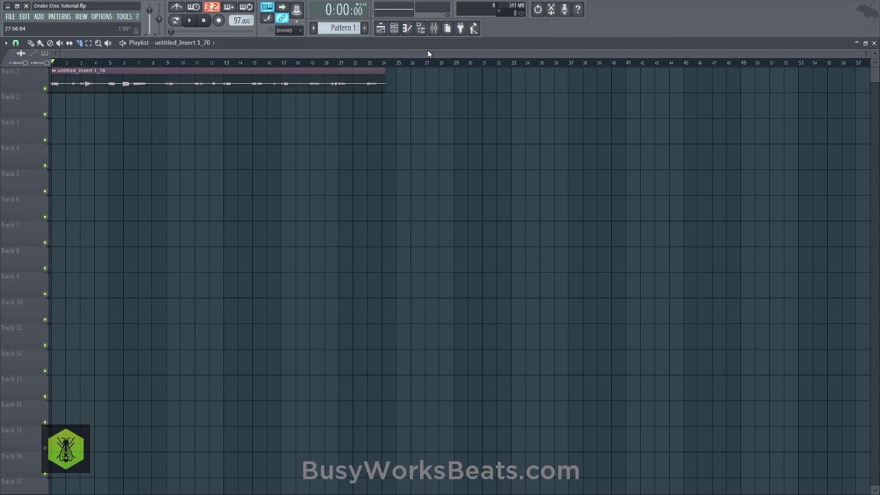
Set the vocal channel's time-stretching mode to Auto and play the song to check it
{"action": "left_click", "coordinate": [395, 30]}
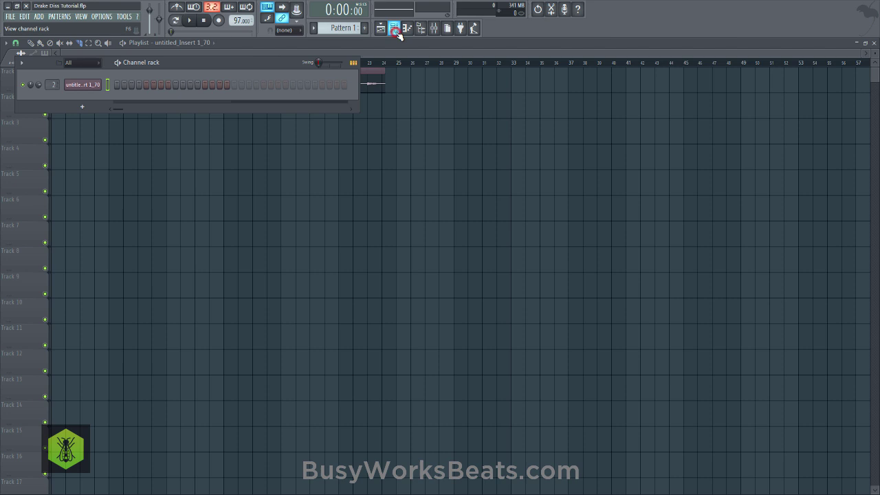
{"action": "left_click", "coordinate": [94, 87]}
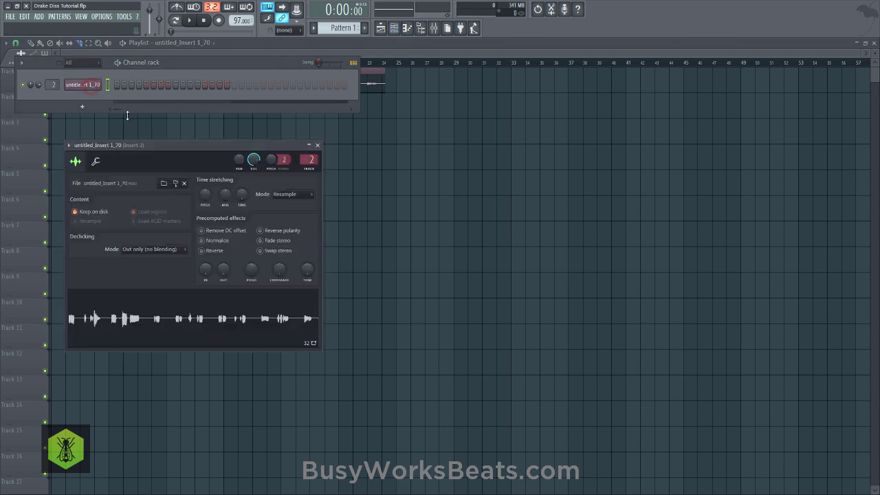
{"action": "left_click", "coordinate": [219, 147]}
{"action": "key", "text": "space"}
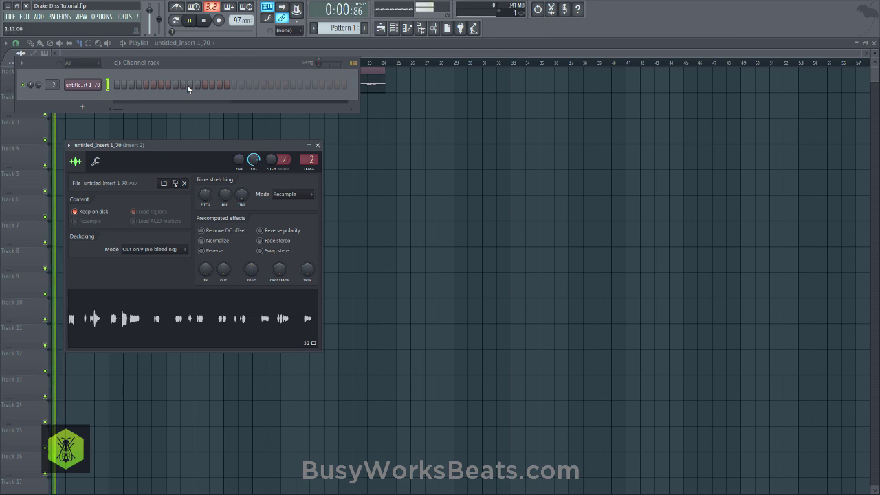
{"action": "key", "text": "space"}
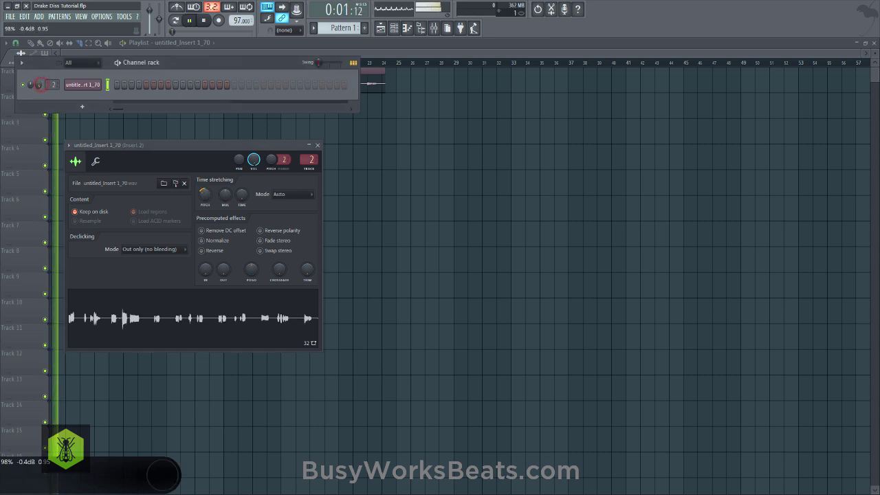
{"action": "key", "text": "space"}
Audition the vocal clip from bar 3 through bar 9 to find chop points
{"action": "left_click", "coordinate": [392, 196]}
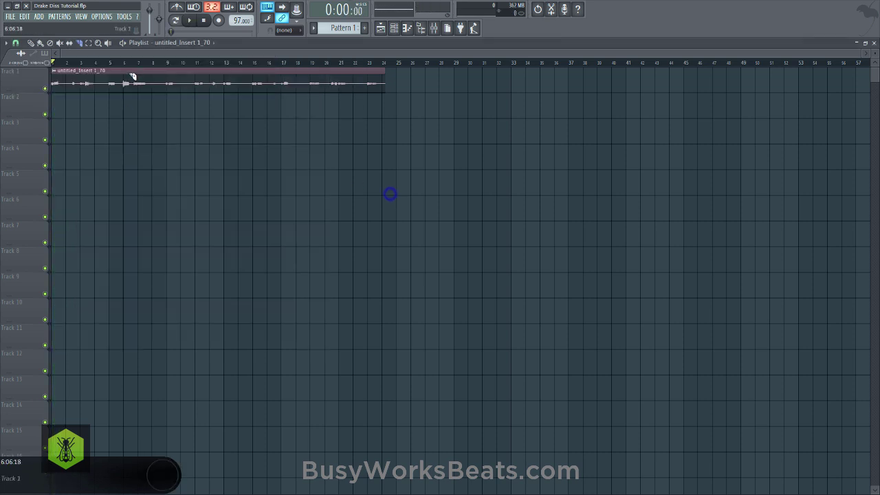
{"action": "left_click", "coordinate": [78, 63]}
{"action": "key", "text": "space"}
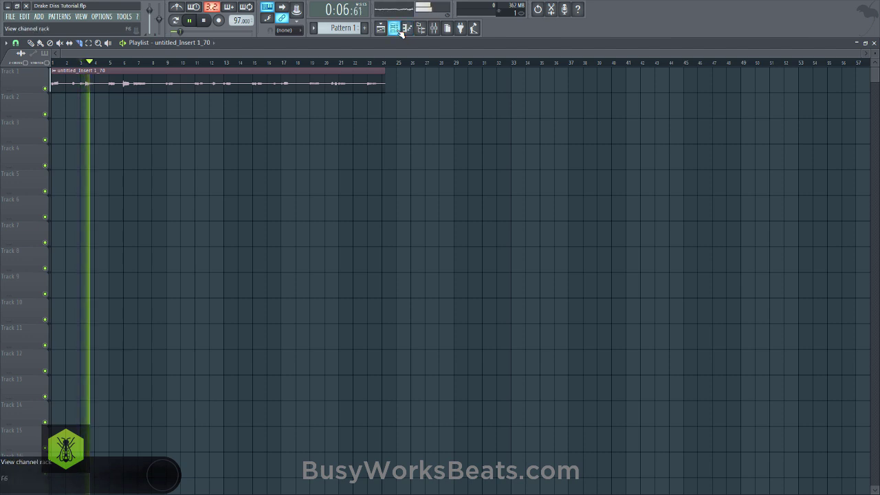
{"action": "left_click", "coordinate": [107, 63]}
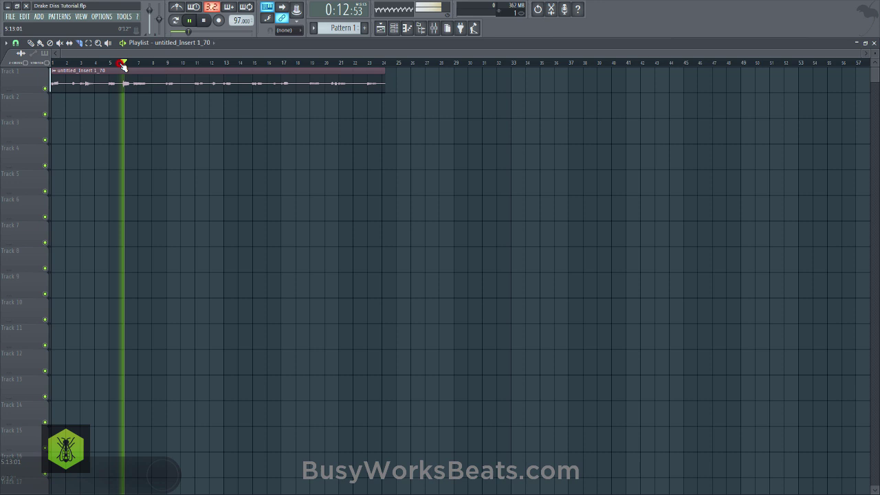
{"action": "left_click", "coordinate": [183, 64]}
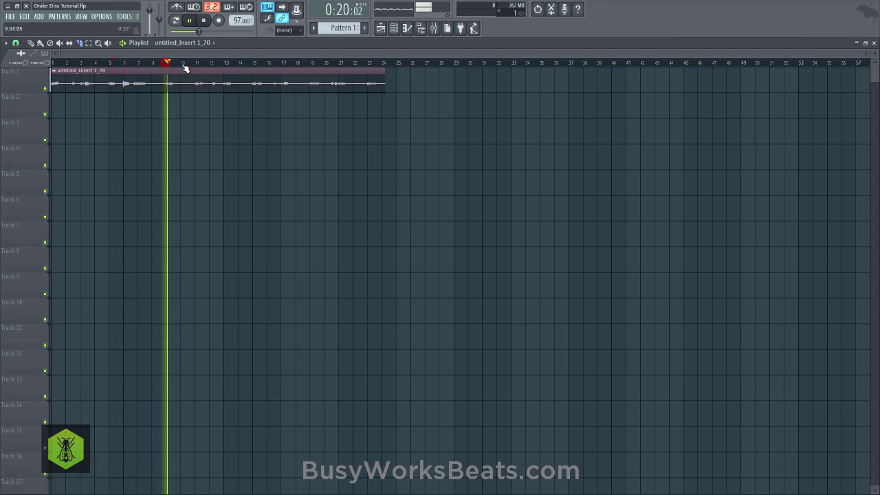
{"action": "key", "text": "space"}
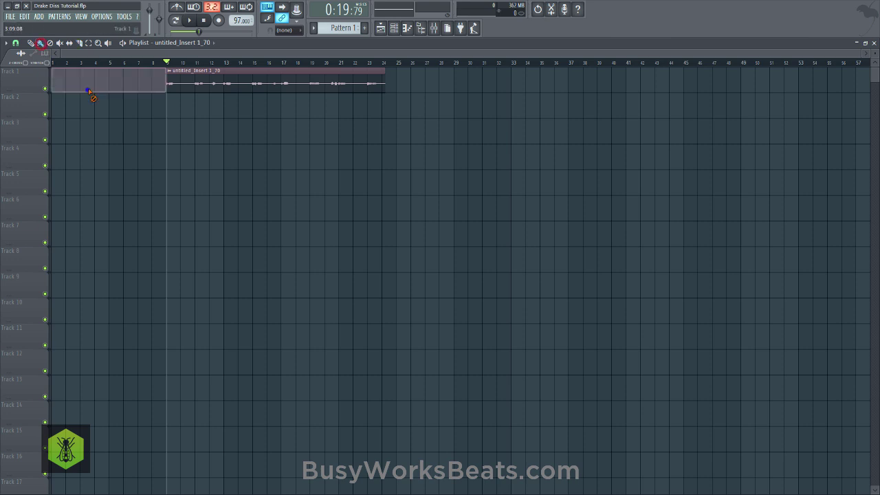
Delete the first vocal clip and move the remaining clip to start at bar 1
{"action": "right_click", "coordinate": [87, 89]}
{"action": "left_click_drag", "start_coordinate": [206, 74], "coordinate": [91, 74]}
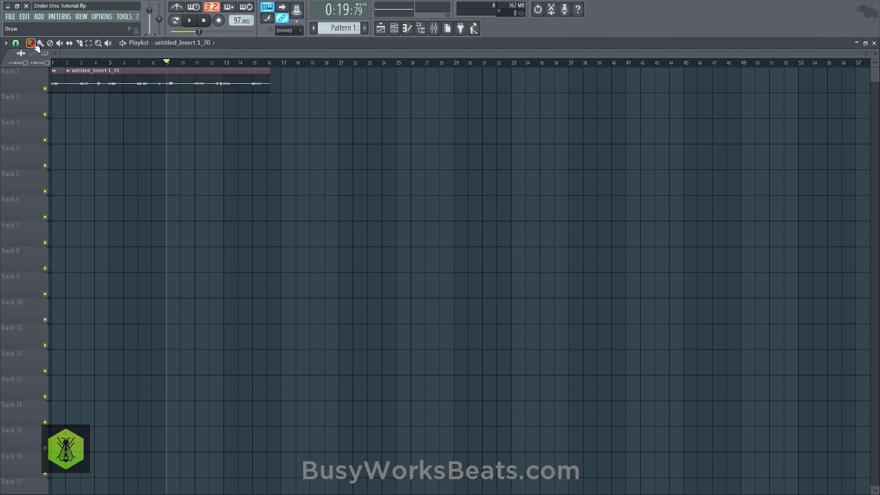
{"action": "left_click", "coordinate": [77, 64]}
{"action": "key", "text": "space"}
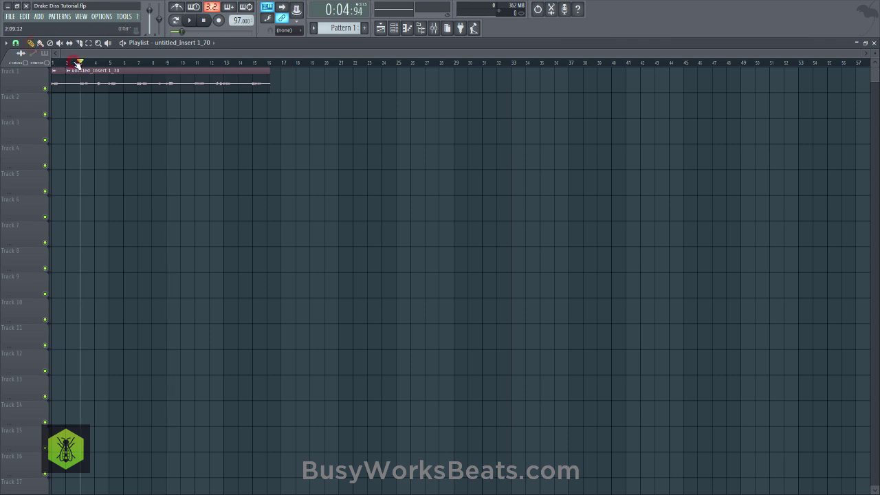
{"action": "key", "text": "space"}
{"action": "key", "text": "space"}
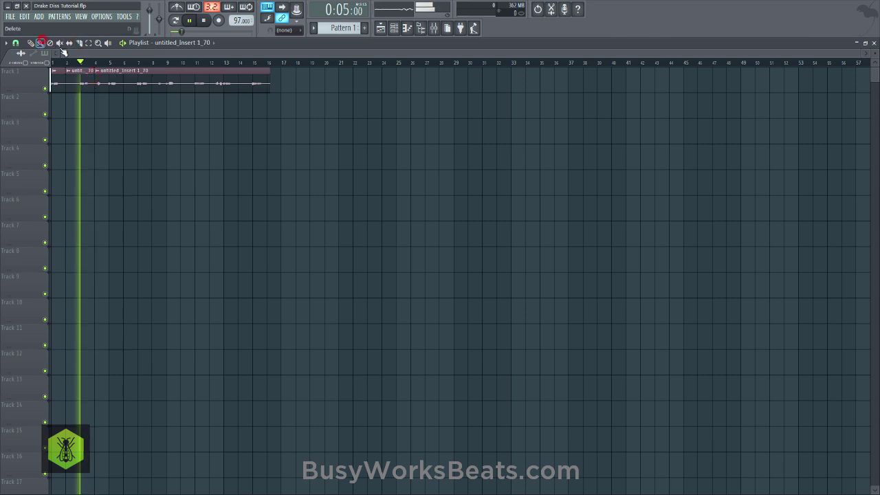
{"action": "left_click", "coordinate": [92, 64]}
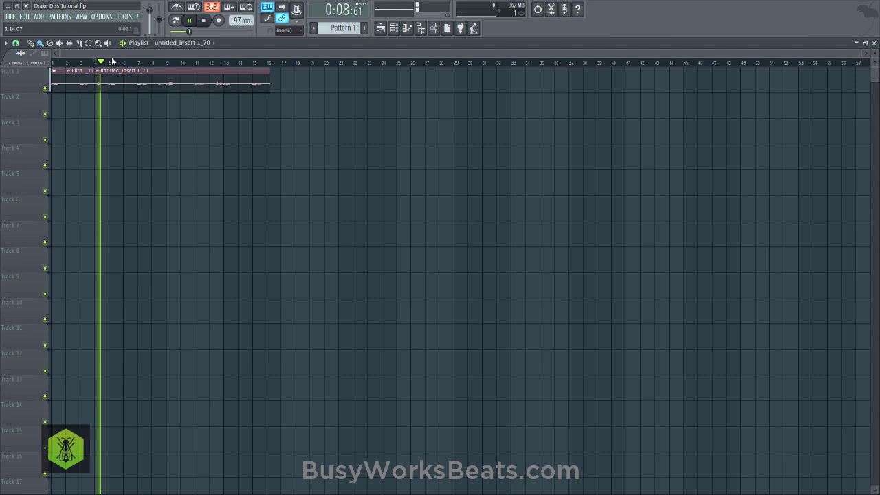
Select the Slice tool and set the playlist snap to Bar
{"action": "left_click", "coordinate": [80, 43]}
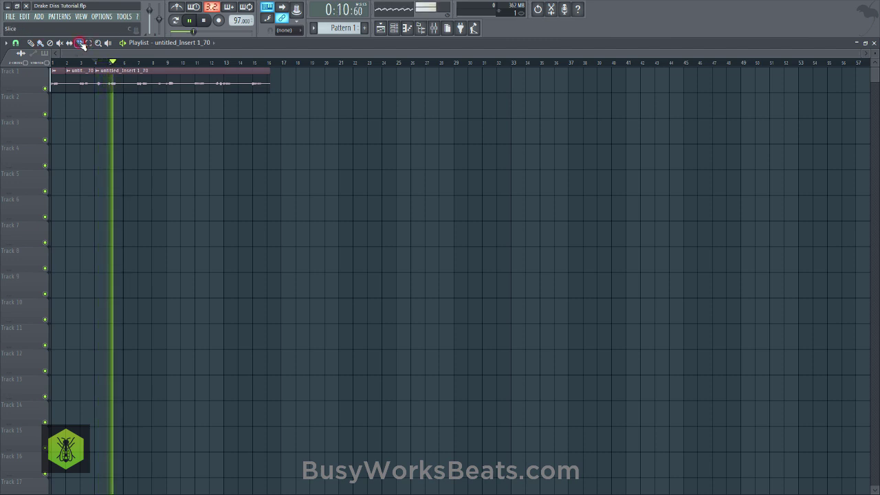
{"action": "key", "text": "space"}
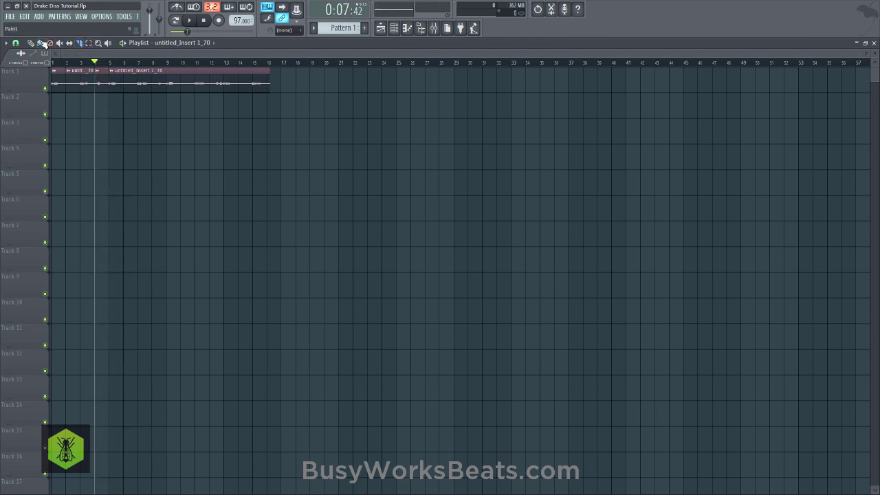
{"action": "left_click", "coordinate": [15, 43]}
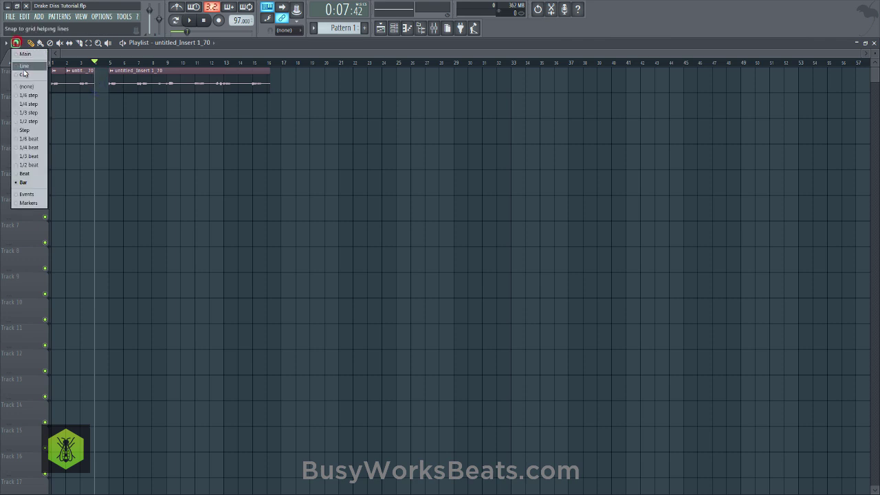
{"action": "left_click", "coordinate": [25, 86]}
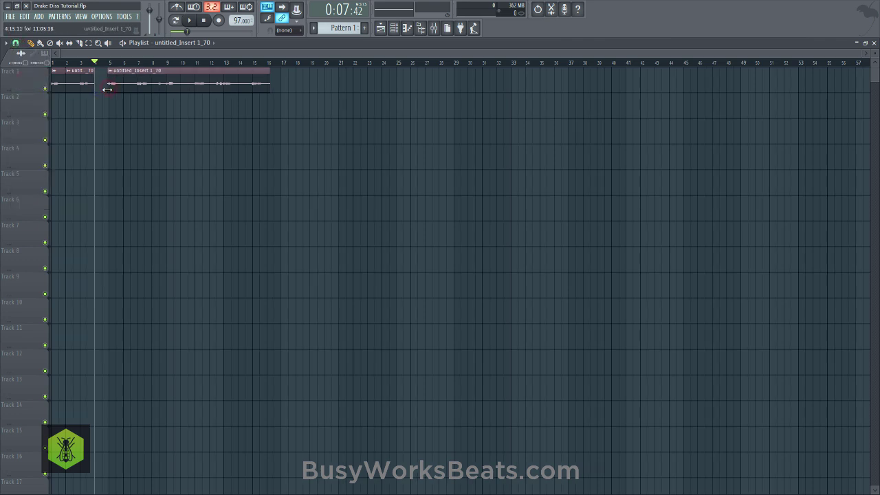
{"action": "left_click", "coordinate": [16, 43]}
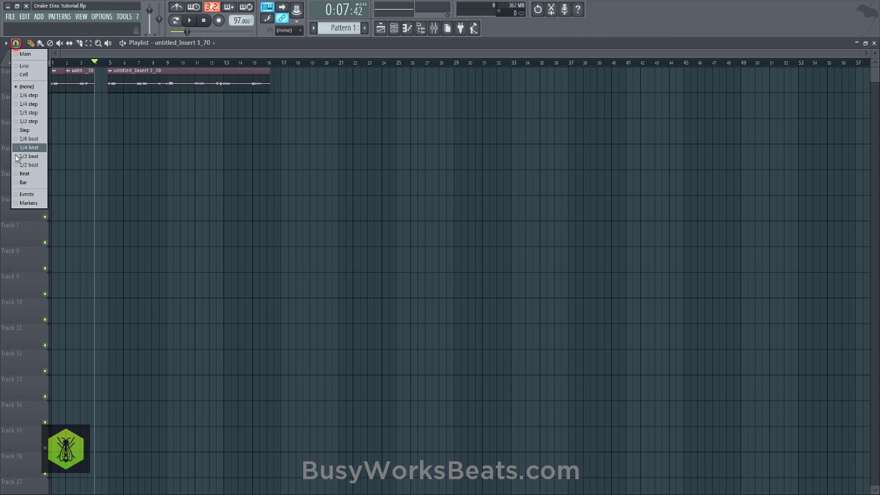
{"action": "left_click", "coordinate": [25, 182]}
Slice the vocal clip at bar 9
{"action": "left_click", "coordinate": [136, 64]}
{"action": "key", "text": "space"}
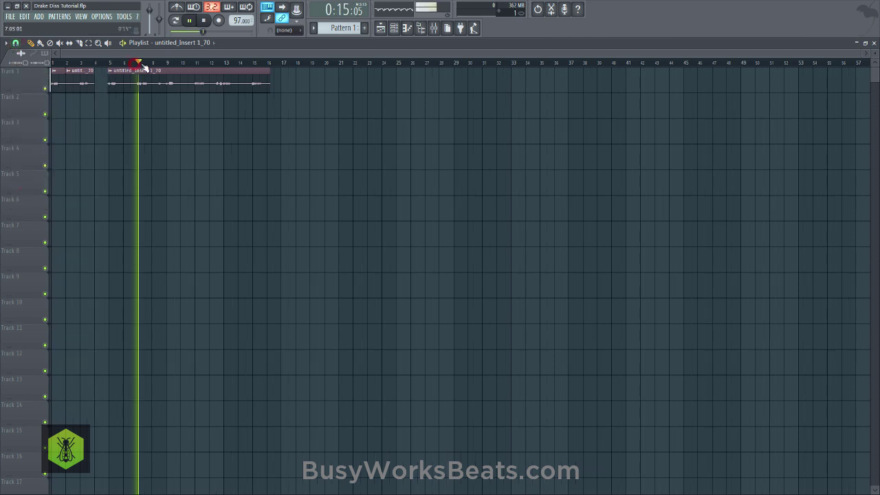
{"action": "left_click", "coordinate": [79, 43]}
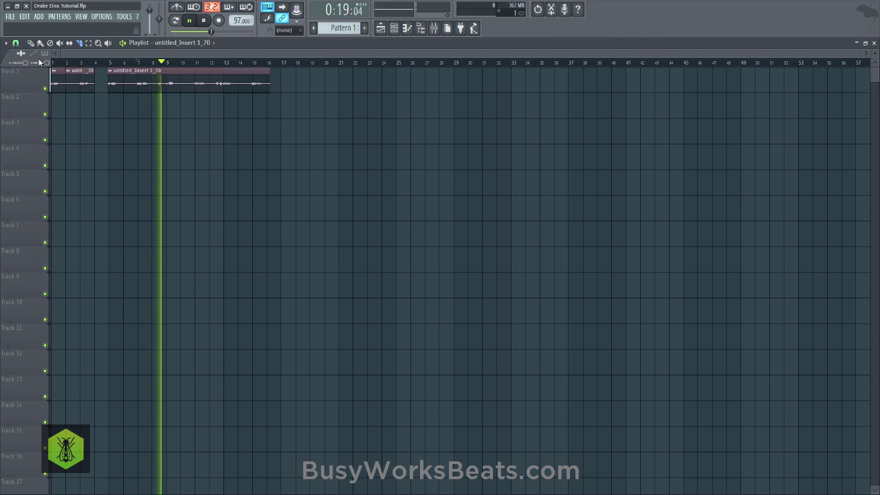
{"action": "key", "text": "space"}
{"action": "left_click", "coordinate": [167, 60]}
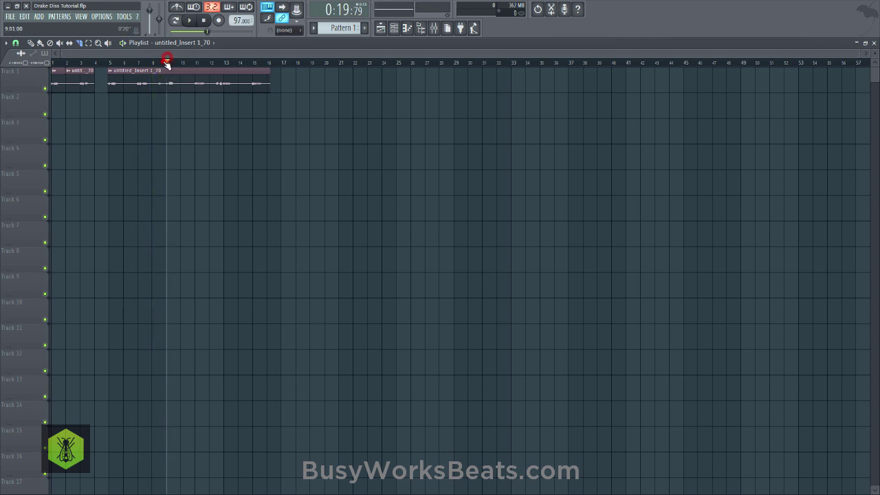
{"action": "key", "text": "space"}
{"action": "left_click_drag", "start_coordinate": [162, 77], "coordinate": [165, 88]}
{"action": "key", "text": "space"}
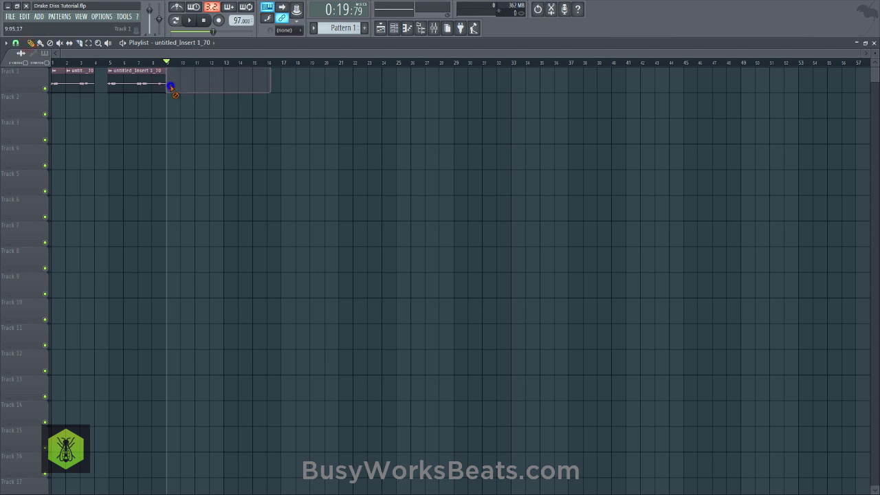
Delete the vocal tail from bar 9 to 16, keeping snap on Bar
{"action": "right_click", "coordinate": [171, 85]}
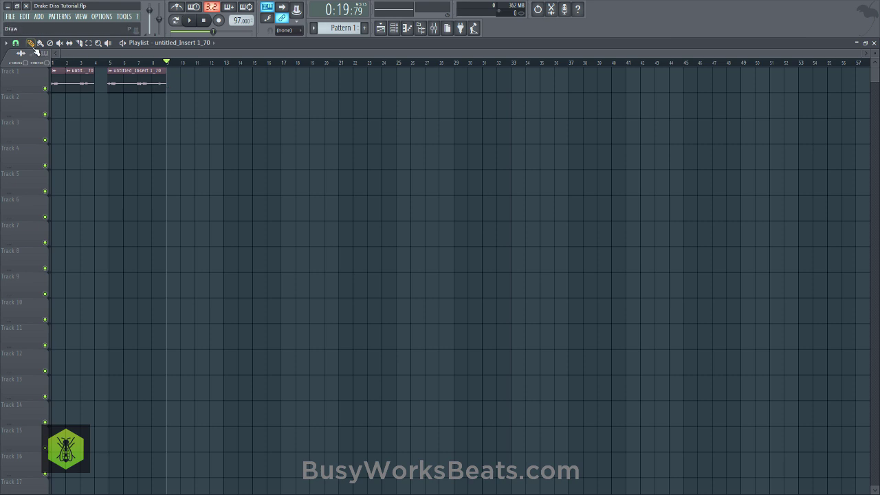
{"action": "left_click", "coordinate": [15, 44]}
{"action": "left_click", "coordinate": [24, 182]}
Change the snap resolution and undo the slice at bar 7
{"action": "left_click", "coordinate": [15, 43]}
{"action": "left_click", "coordinate": [30, 85]}
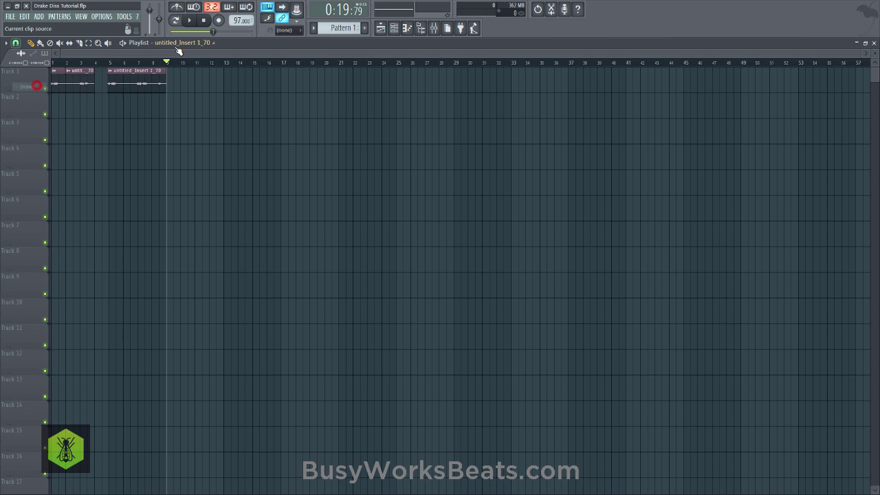
{"action": "scroll", "coordinate": [160, 64], "scroll_direction": "up", "scroll_amount": 4}
{"action": "left_click_drag", "start_coordinate": [163, 55], "coordinate": [87, 45]}
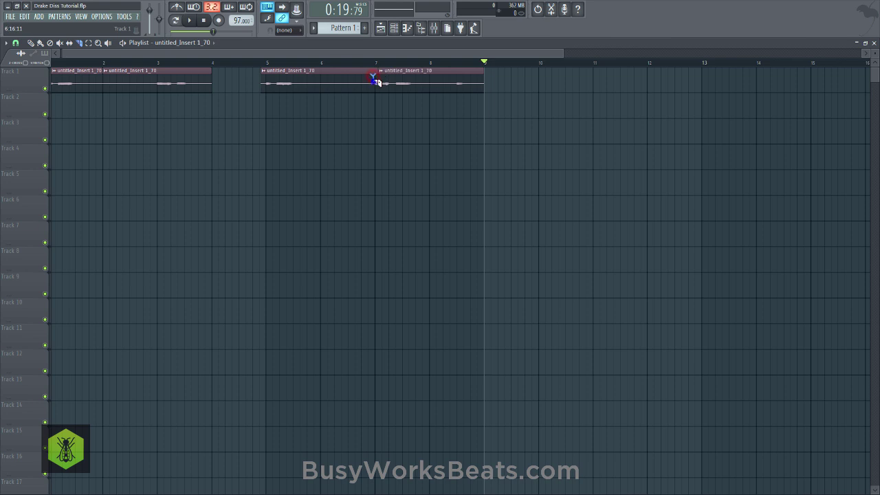
{"action": "key", "text": "ctrl+z"}
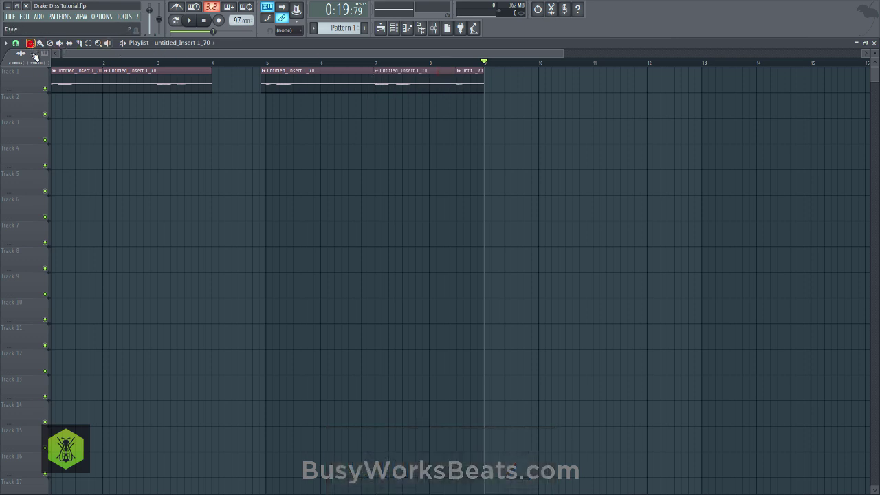
Delete the clip at bar 2, shorten the first clip to a short hit, and snap to Beat
{"action": "left_click_drag", "start_coordinate": [75, 59], "coordinate": [59, 60]}
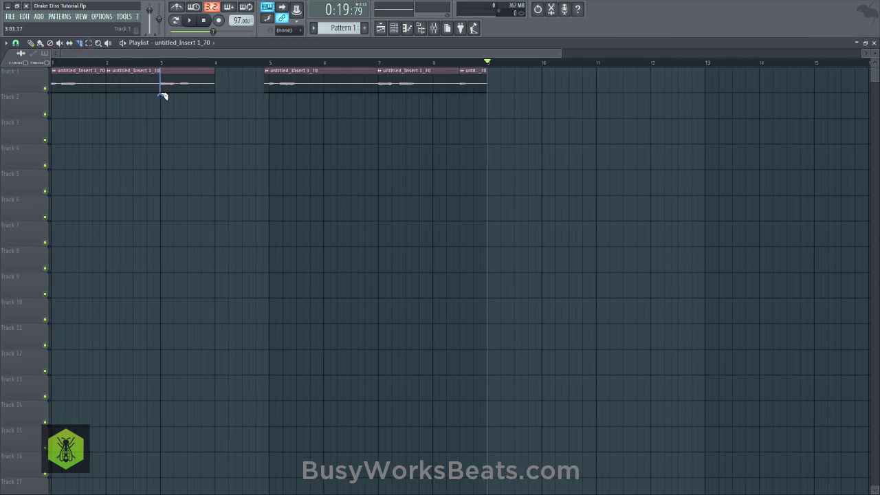
{"action": "key", "text": "space"}
{"action": "scroll", "coordinate": [102, 66], "scroll_direction": "down", "scroll_amount": 2}
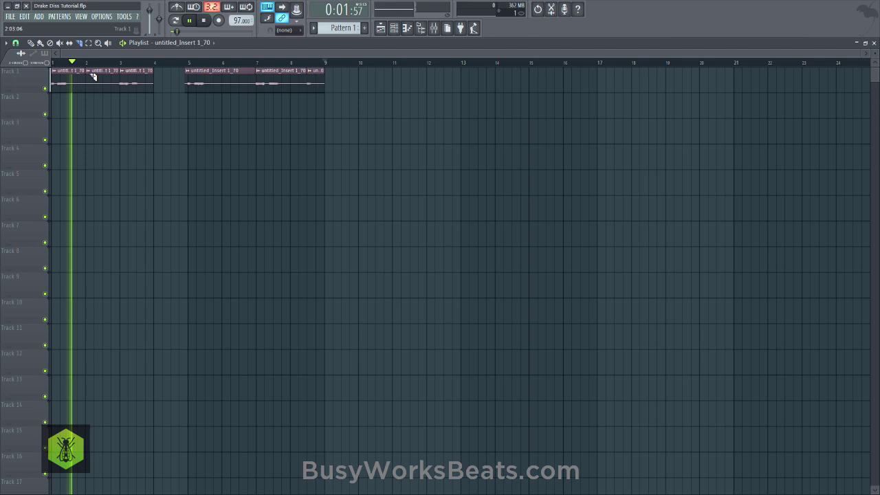
{"action": "right_click", "coordinate": [91, 77]}
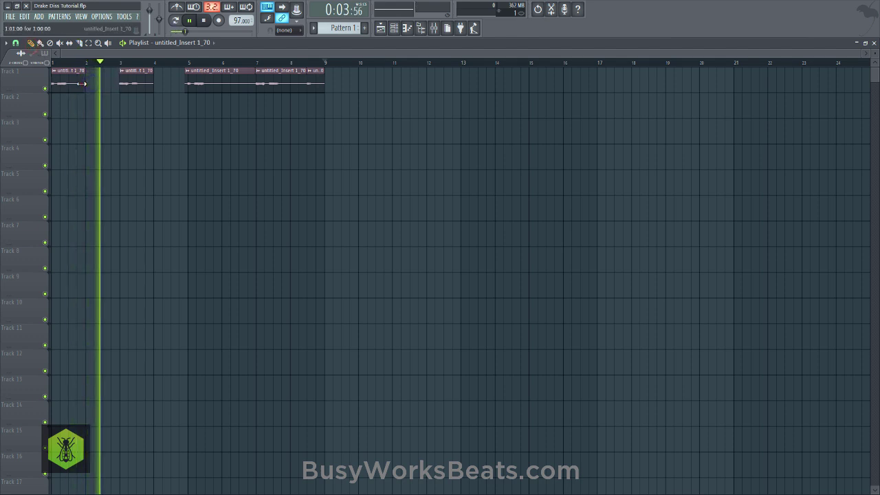
{"action": "left_click_drag", "start_coordinate": [83, 83], "coordinate": [77, 84]}
{"action": "right_click", "coordinate": [161, 113]}
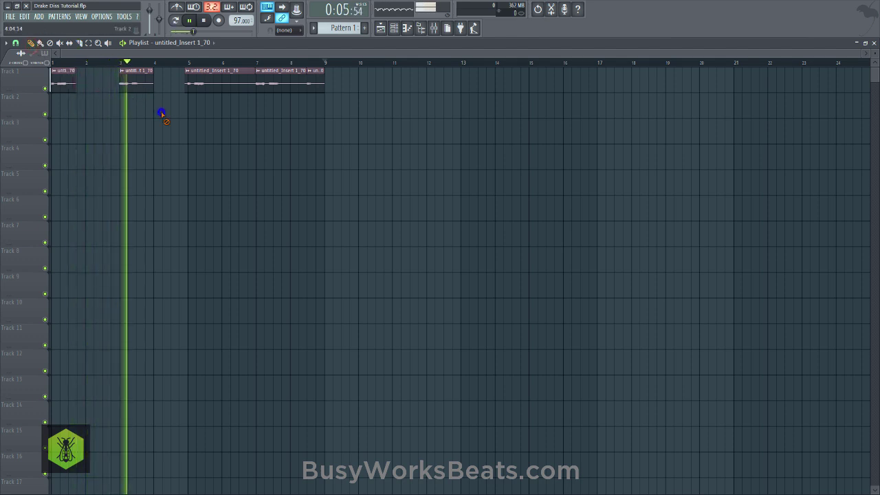
{"action": "left_click", "coordinate": [212, 20]}
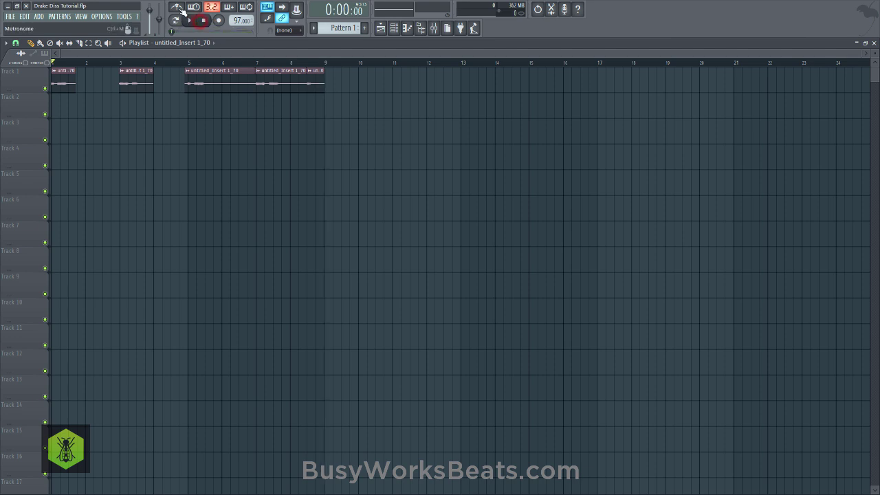
{"action": "key", "text": "space"}
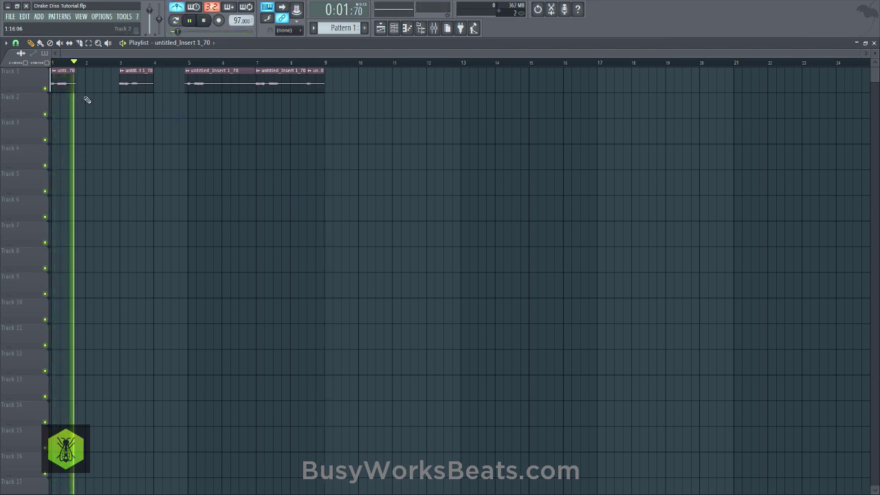
{"action": "left_click", "coordinate": [16, 43]}
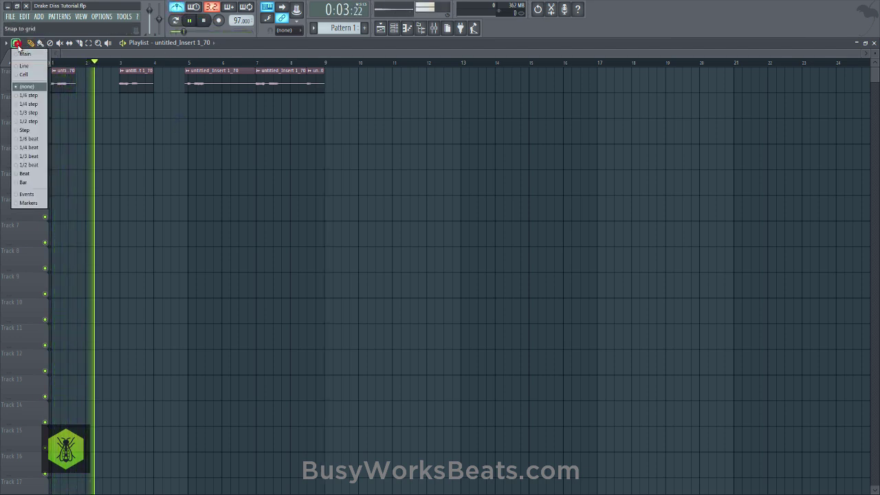
{"action": "left_click", "coordinate": [32, 180]}
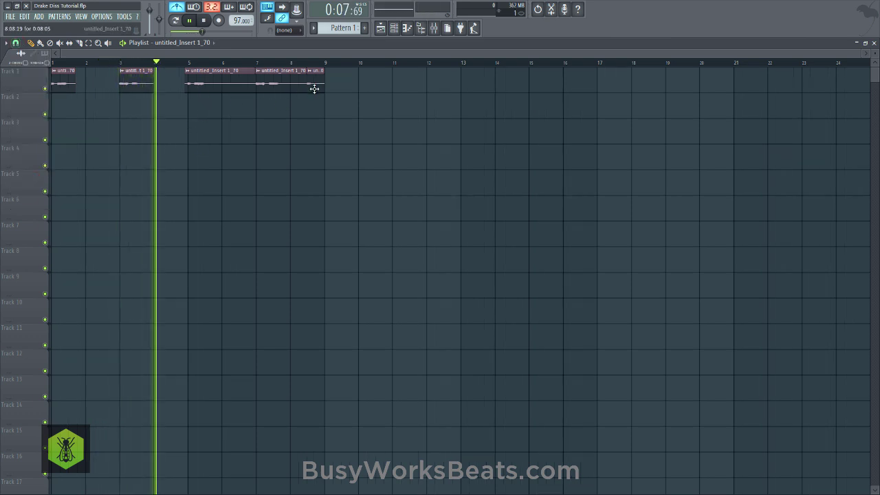
Load Fruity Delay 2 into Insert 2's Slot 1 with ping-pong feedback, then play to hear it
{"action": "left_click", "coordinate": [433, 30]}
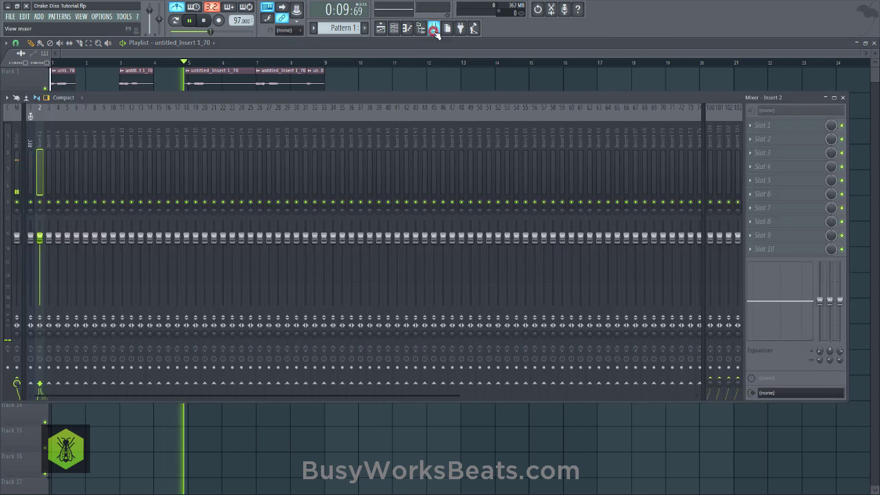
{"action": "left_click", "coordinate": [755, 125]}
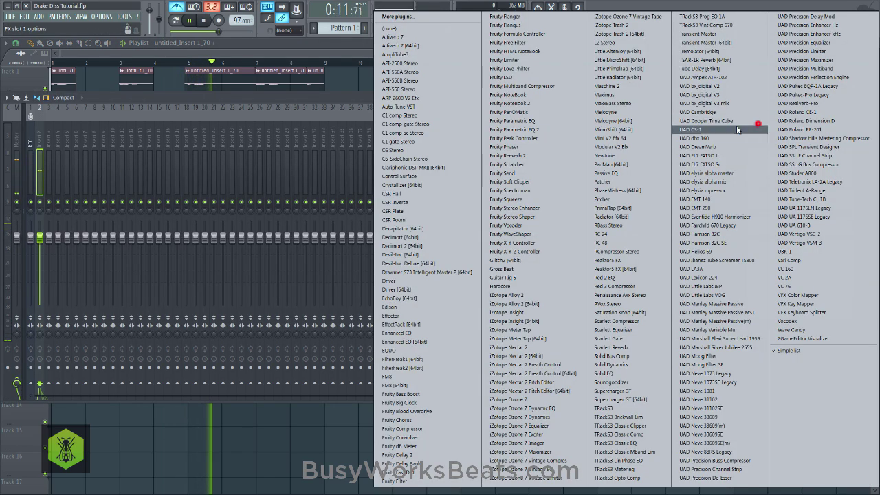
{"action": "left_click", "coordinate": [398, 455]}
{"action": "left_click", "coordinate": [128, 193]}
{"action": "key", "text": "space"}
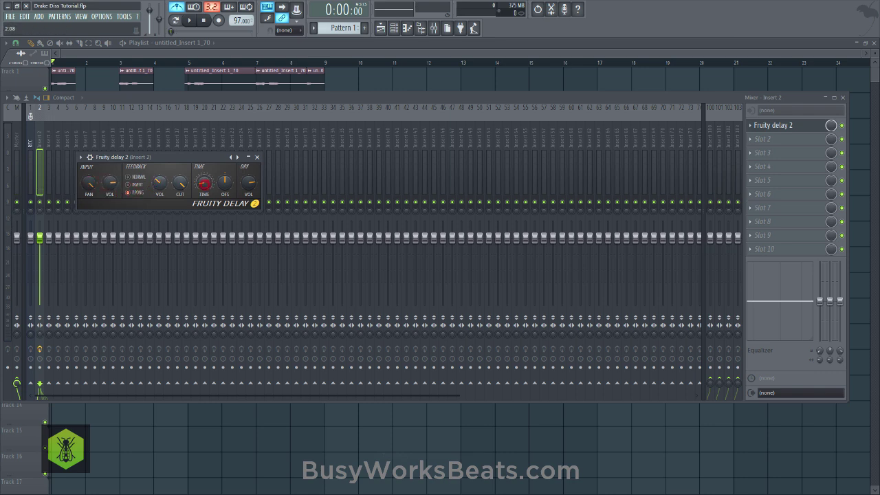
{"action": "key", "text": "space"}
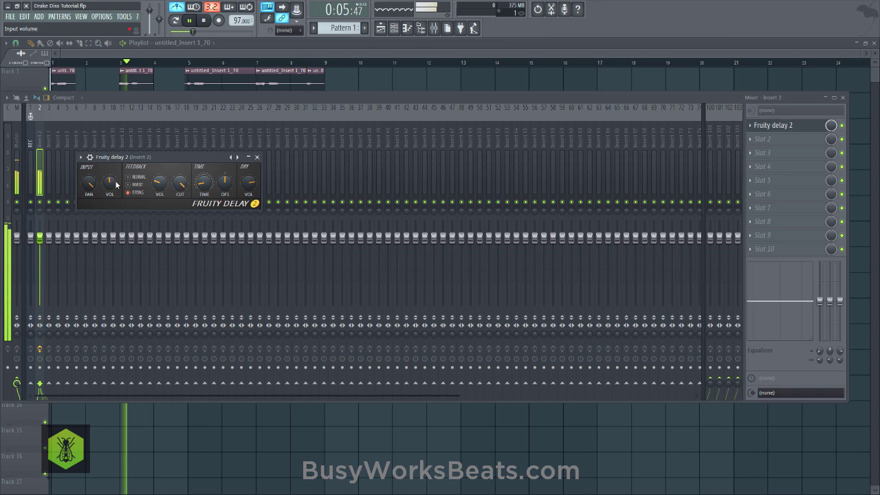
Add Fruity Reeverb 2 in Insert 2's Slot 2 and reset its DRY level to full
{"action": "left_click", "coordinate": [767, 150]}
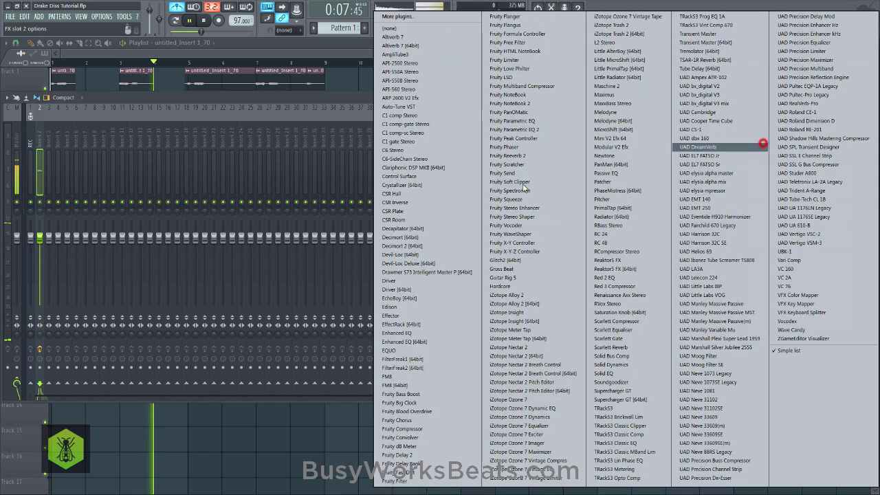
{"action": "left_click", "coordinate": [527, 155]}
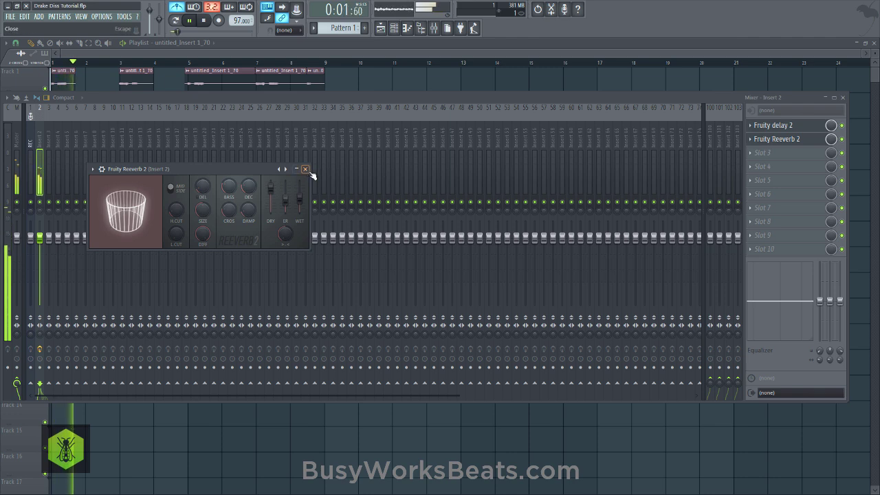
{"action": "left_click_drag", "start_coordinate": [272, 187], "coordinate": [272, 201]}
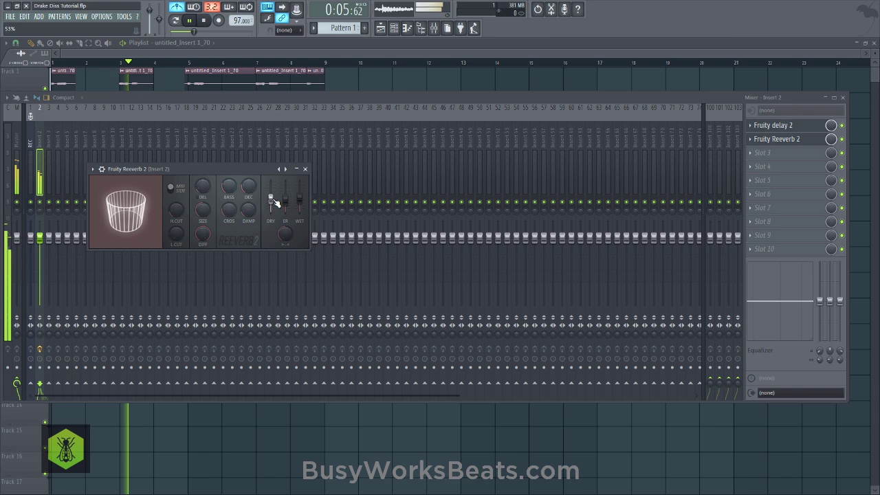
{"action": "right_click", "coordinate": [273, 201]}
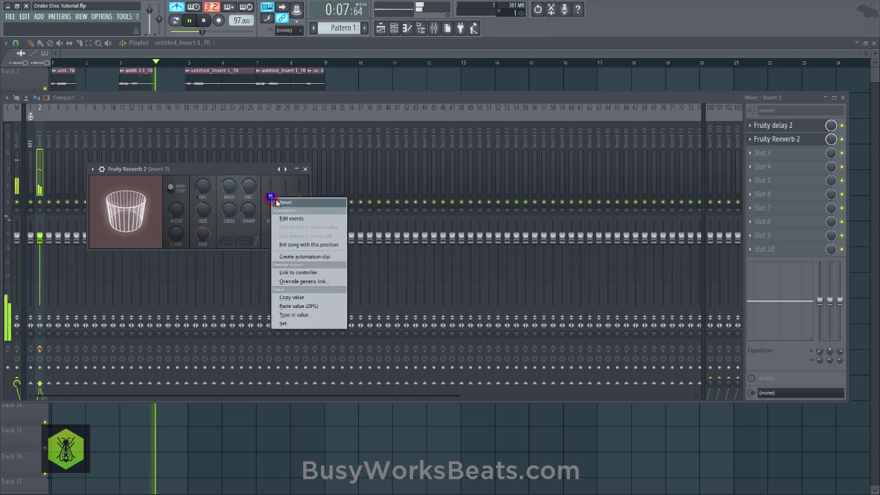
{"action": "left_click", "coordinate": [296, 209]}
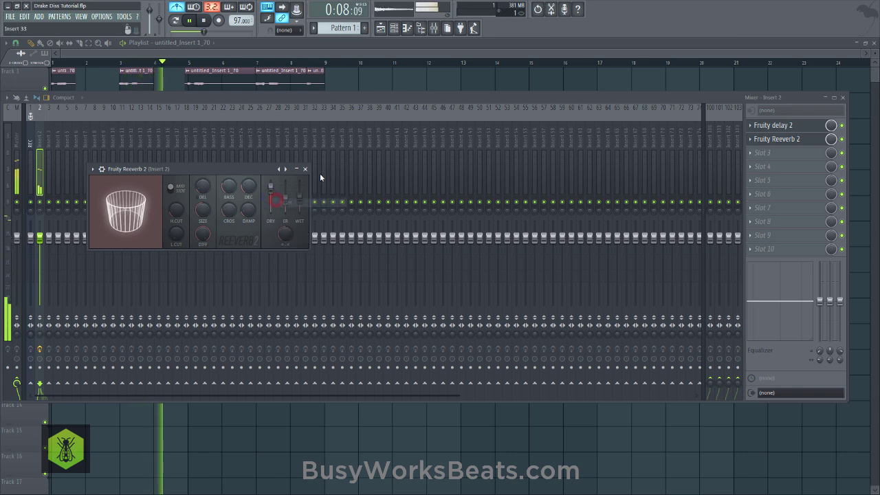
Load Fruity Parametric EQ 2 onto the vocal's Insert 2
{"action": "left_click", "coordinate": [756, 152]}
{"action": "left_click", "coordinate": [750, 125]}
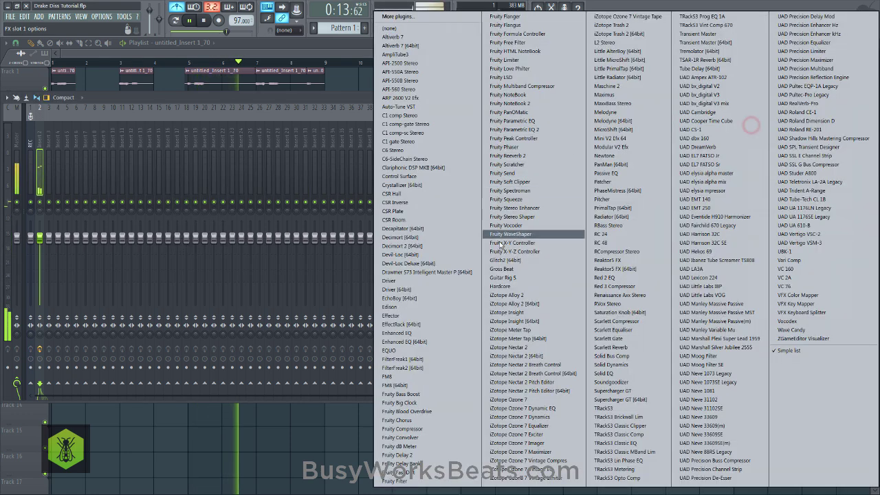
{"action": "left_click", "coordinate": [512, 129]}
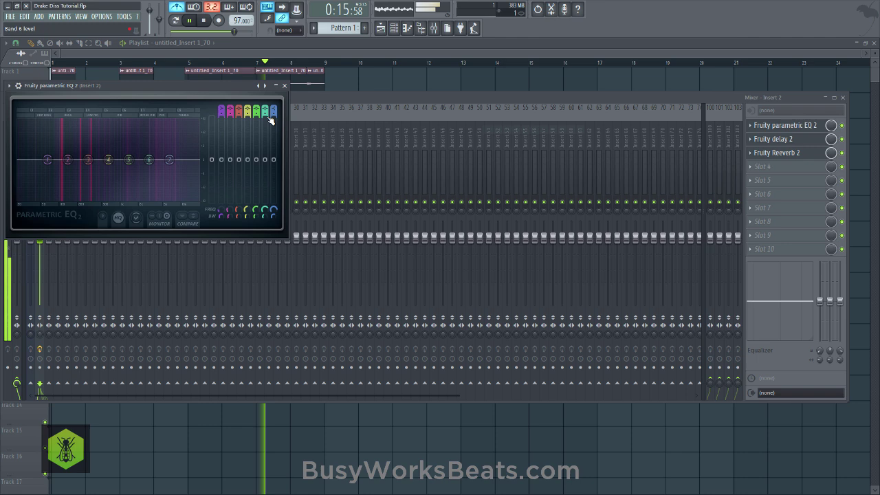
Set EQ band 7 to a resonant low-pass near 2493 Hz and adjust its width
{"action": "scroll", "coordinate": [272, 121], "scroll_direction": "down", "scroll_amount": 4}
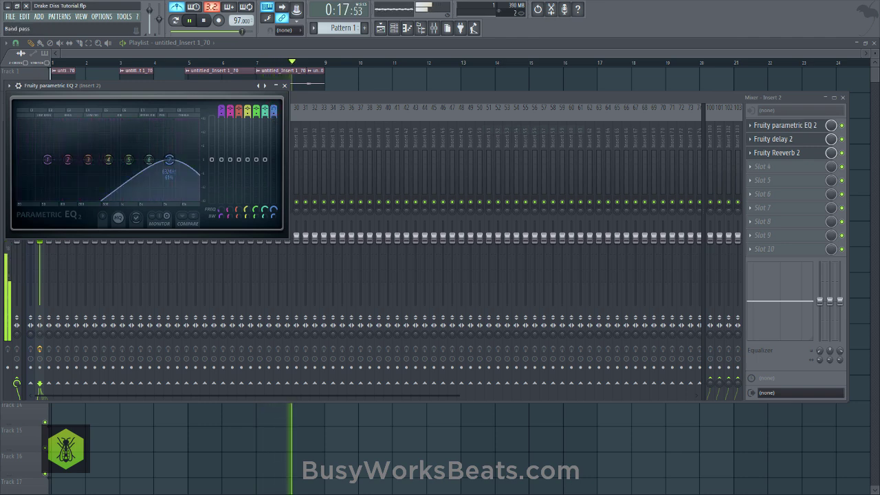
{"action": "scroll", "coordinate": [272, 114], "scroll_direction": "down", "scroll_amount": 2}
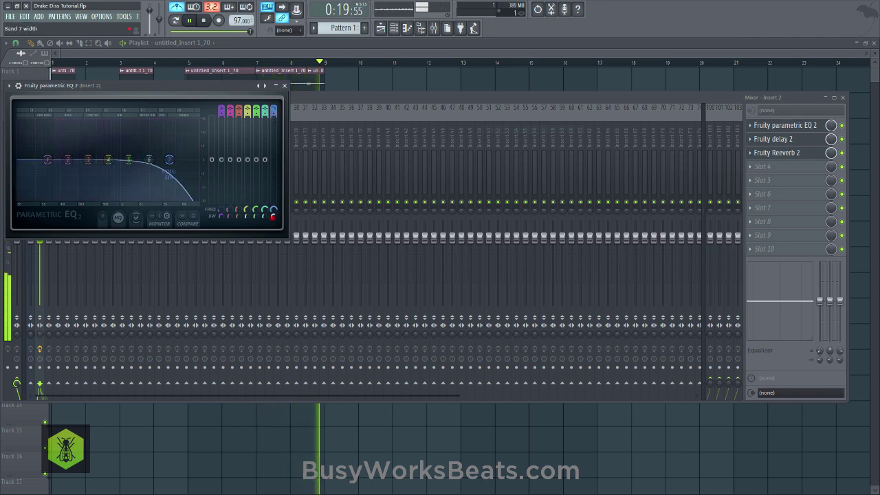
{"action": "left_click_drag", "start_coordinate": [169, 159], "coordinate": [148, 159]}
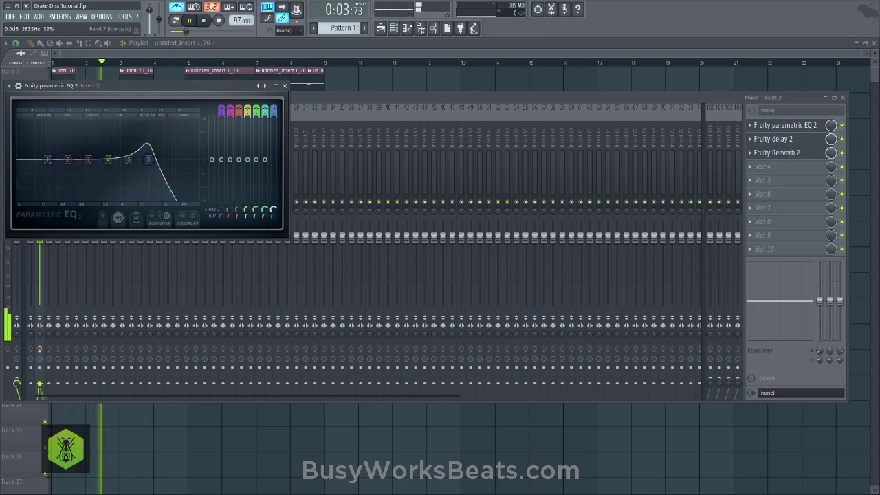
{"action": "scroll", "coordinate": [273, 217], "scroll_direction": "down", "scroll_amount": 3}
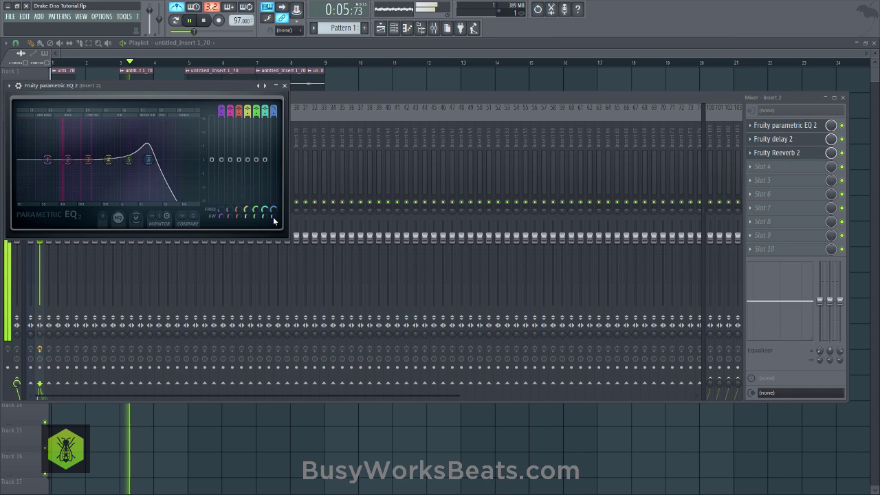
{"action": "scroll", "coordinate": [147, 160], "scroll_direction": "down", "scroll_amount": 3}
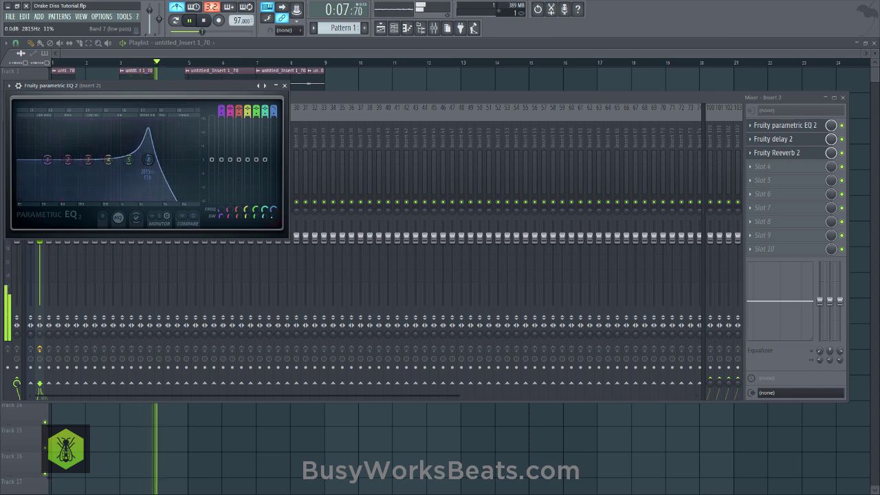
{"action": "scroll", "coordinate": [147, 160], "scroll_direction": "up", "scroll_amount": 3}
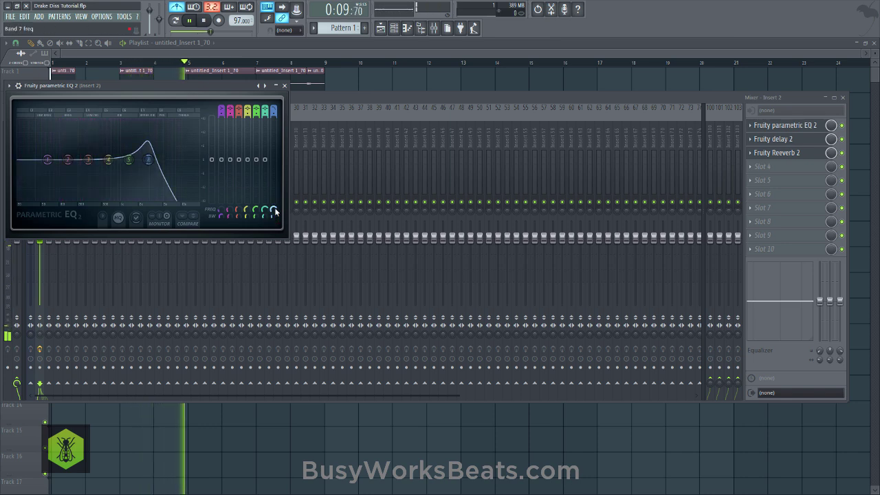
{"action": "scroll", "coordinate": [147, 160], "scroll_direction": "down", "scroll_amount": 1}
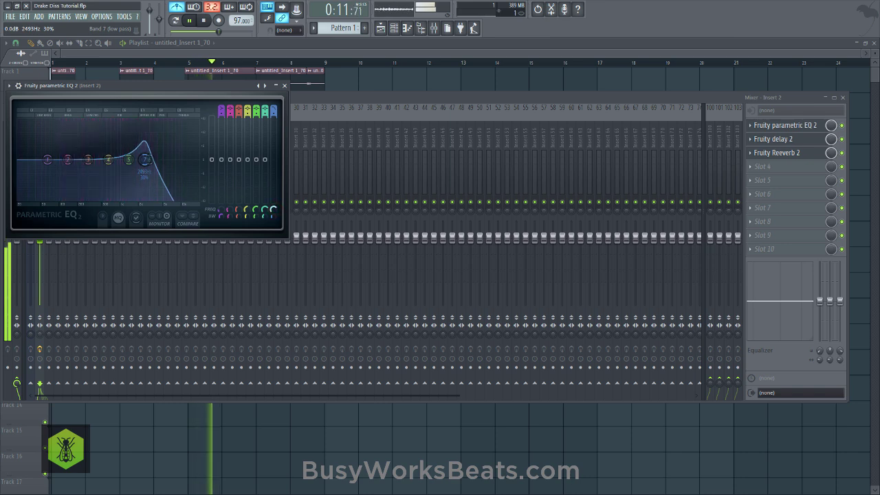
Drop the vocal insert's Fruity Reeverb 2 wet level to about 38%, then hide the mixer
{"action": "left_click", "coordinate": [285, 86]}
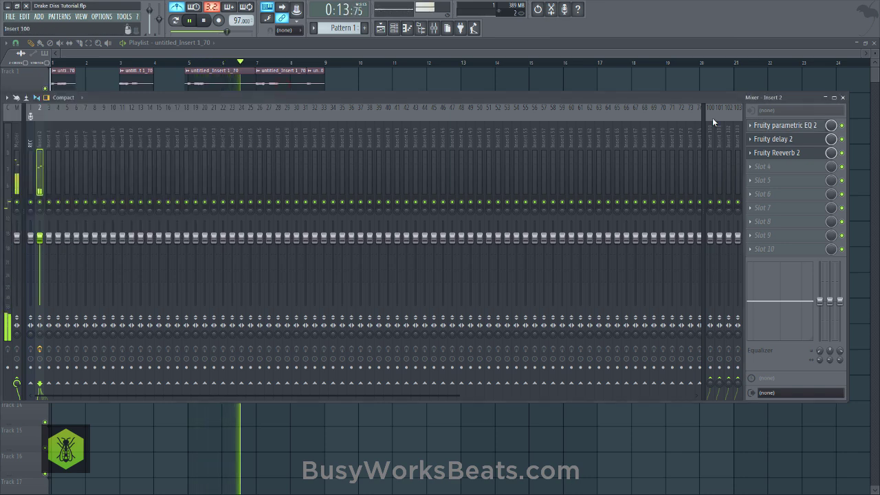
{"action": "left_click", "coordinate": [784, 153]}
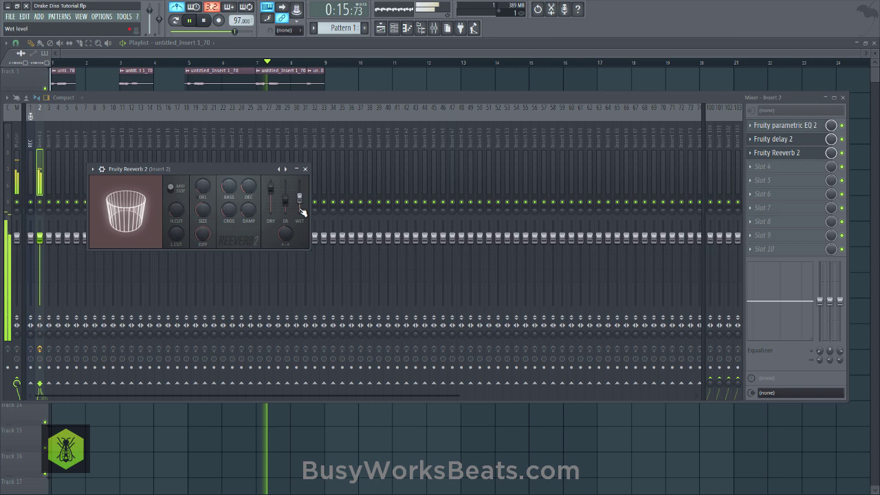
{"action": "left_click_drag", "start_coordinate": [299, 201], "coordinate": [299, 199]}
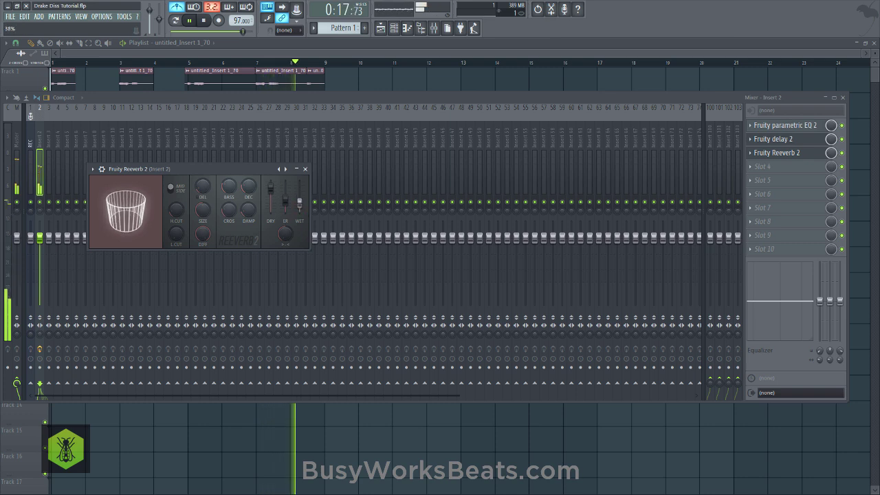
{"action": "left_click", "coordinate": [306, 169]}
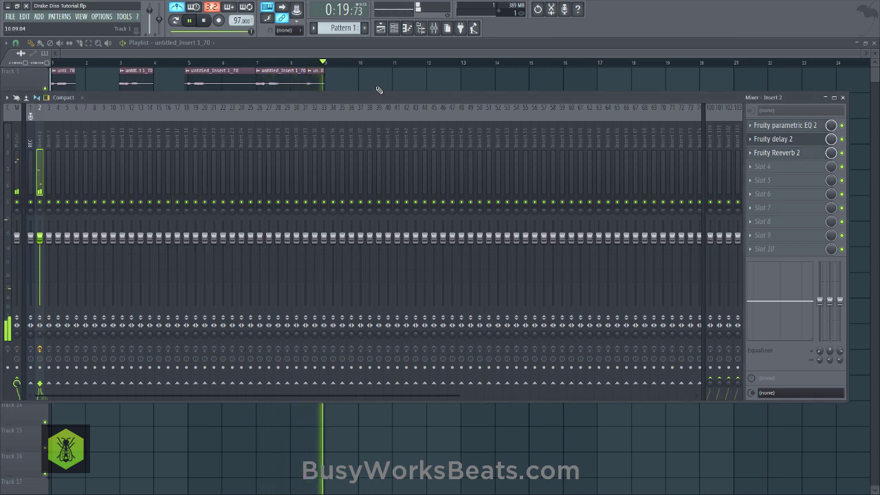
{"action": "key", "text": "F9"}
Show the channel rack and review the untitled_Insert 1_70 vocal sample's channel settings, then close them
{"action": "left_click", "coordinate": [393, 27]}
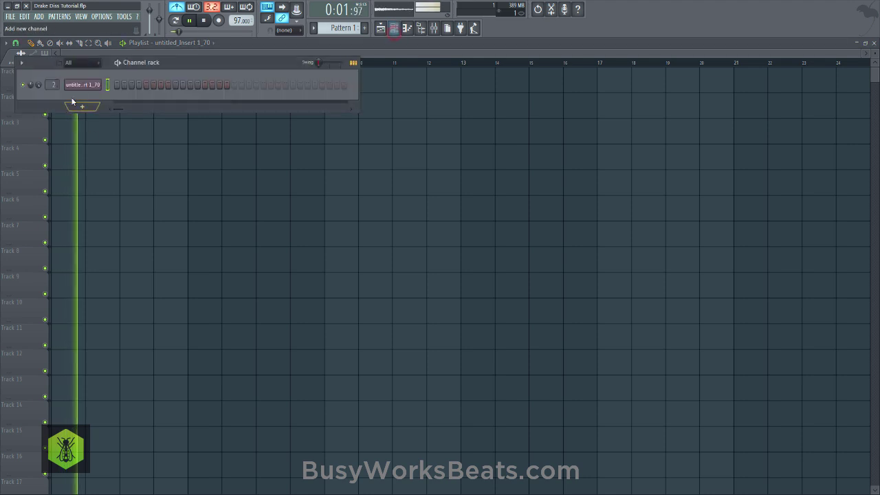
{"action": "left_click", "coordinate": [81, 85]}
{"action": "key", "text": "space"}
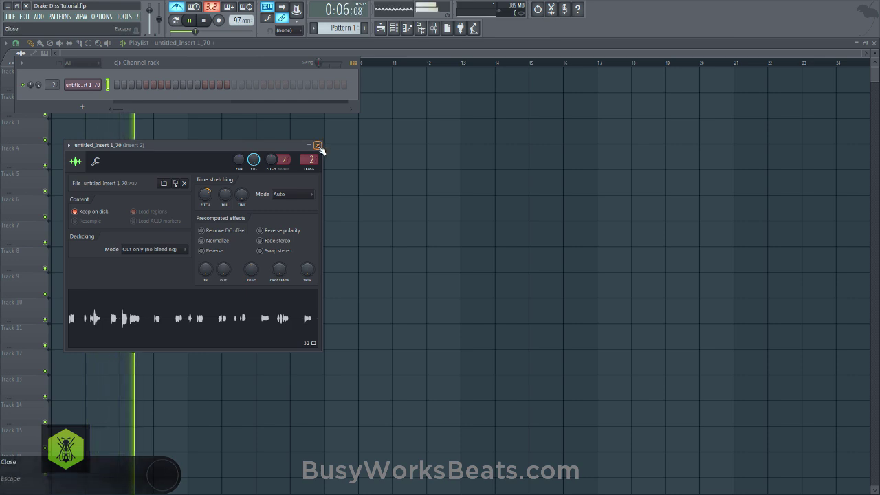
{"action": "left_click", "coordinate": [318, 145]}
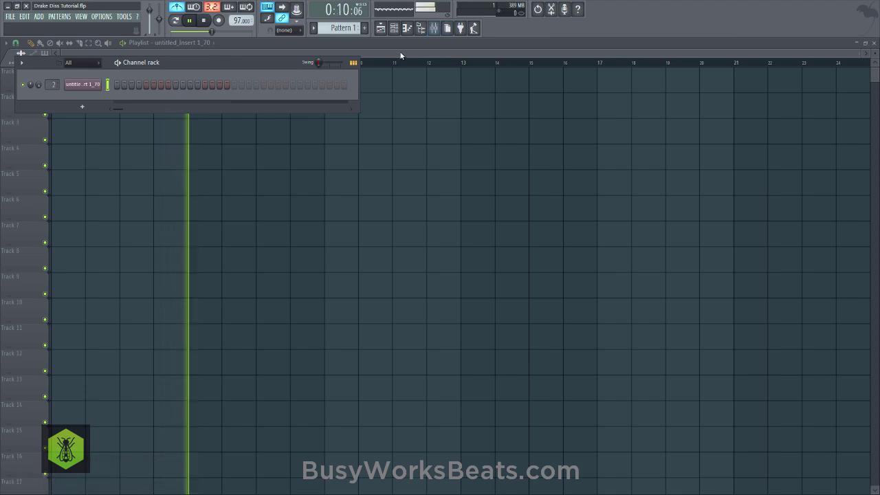
Load Fruity Chorus into FX slot 2 of vocal Insert 2, between the EQ and delay
{"action": "left_click", "coordinate": [434, 29]}
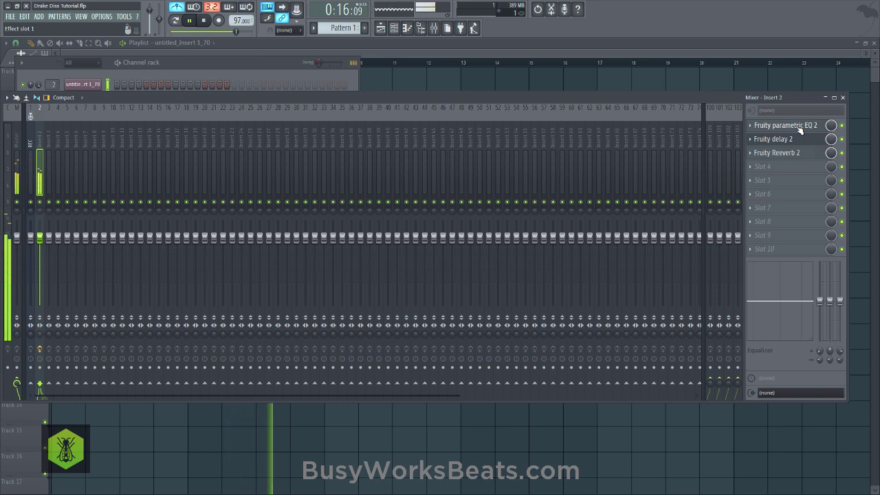
{"action": "left_click", "coordinate": [502, 81]}
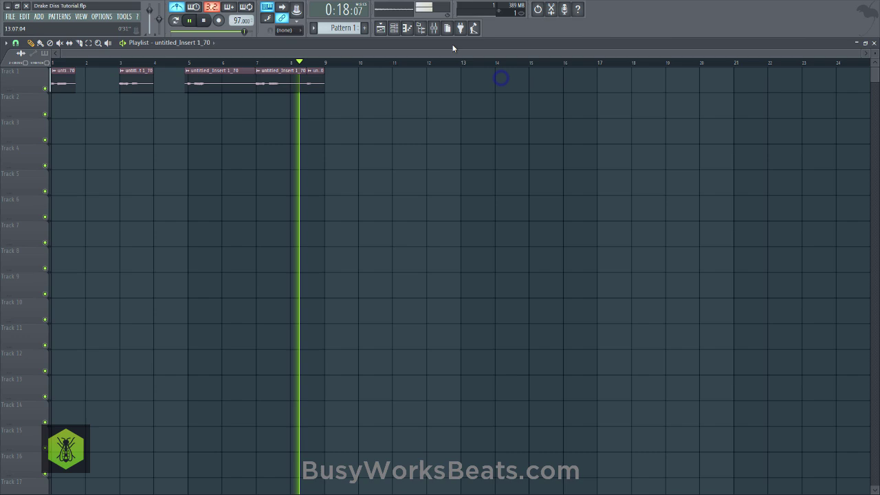
{"action": "left_click", "coordinate": [434, 29]}
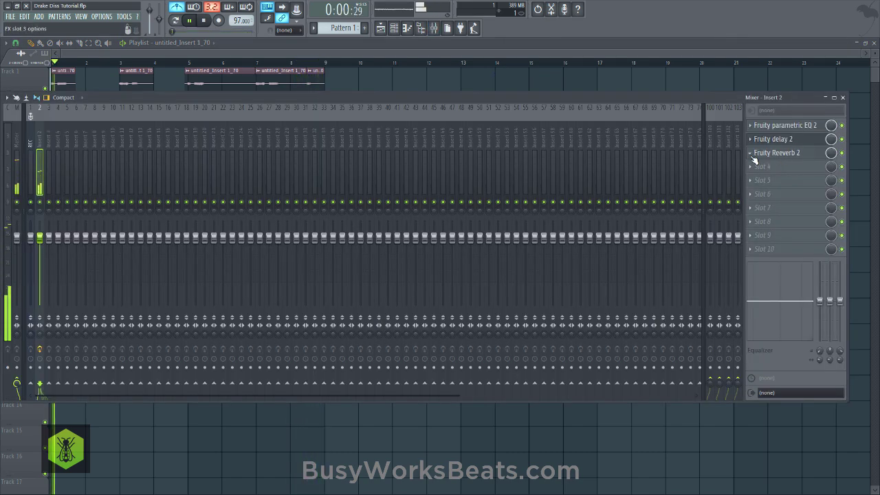
{"action": "left_click", "coordinate": [752, 138]}
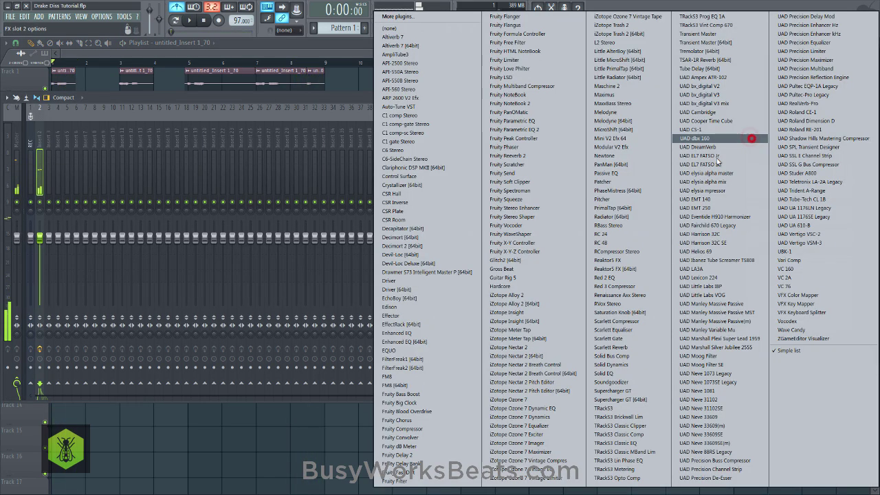
{"action": "left_click", "coordinate": [434, 420]}
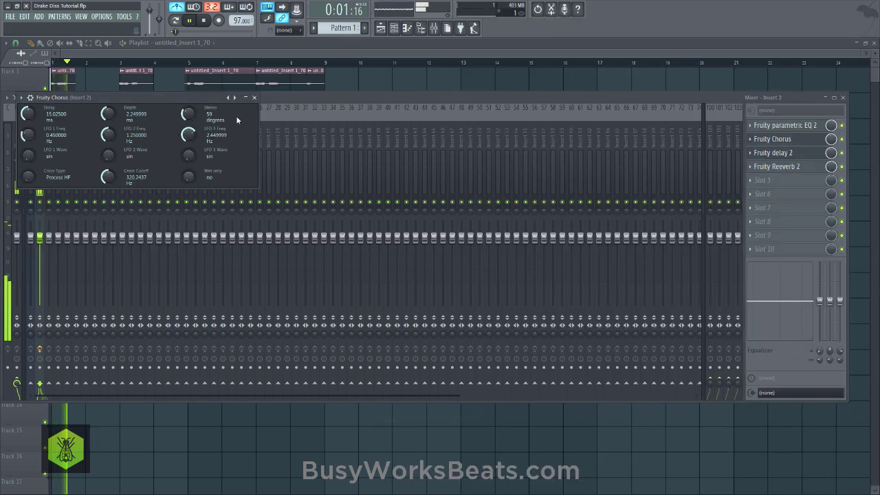
{"action": "left_click", "coordinate": [253, 98]}
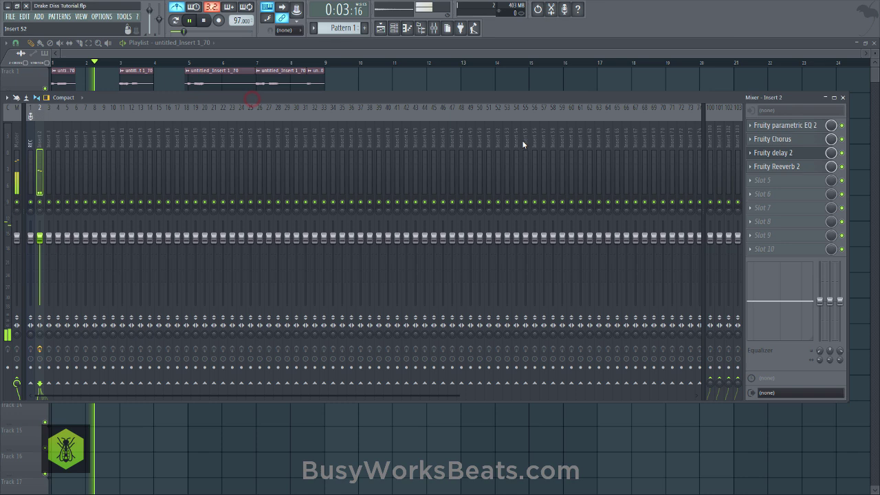
{"action": "left_click", "coordinate": [843, 98]}
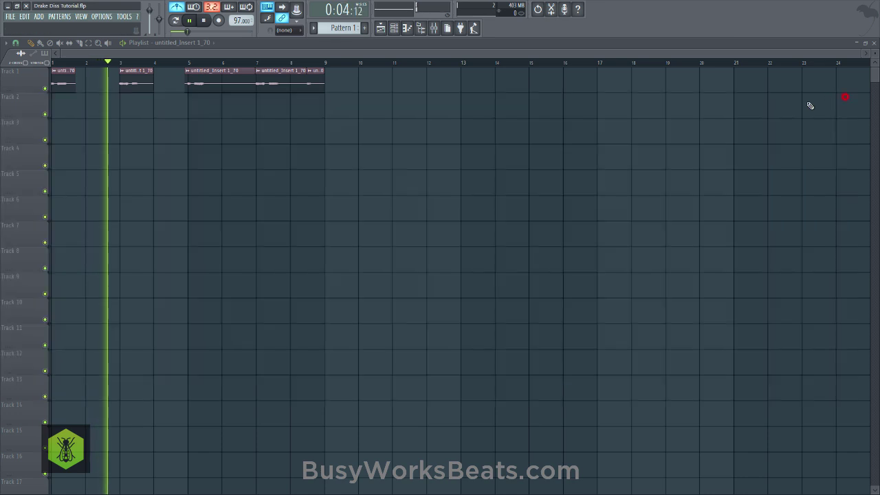
Navigate the Browser to the X Drums > Kicks sample folder
{"action": "left_click", "coordinate": [393, 28]}
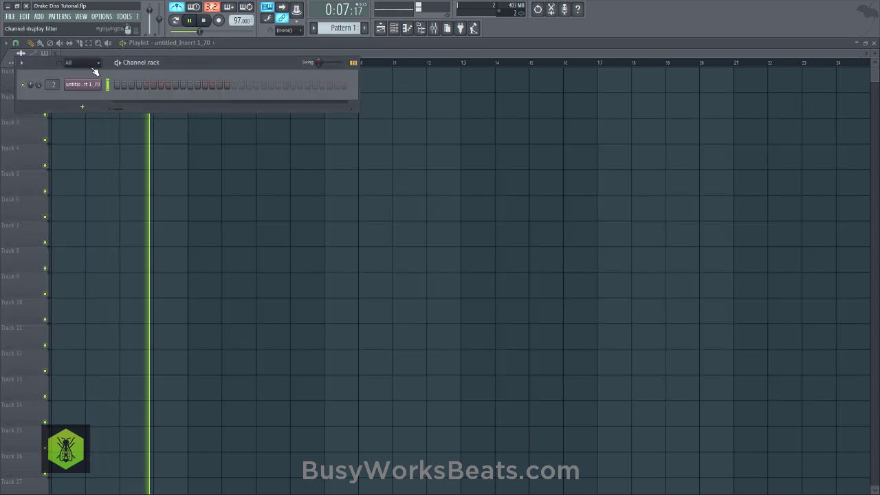
{"action": "left_click", "coordinate": [420, 27]}
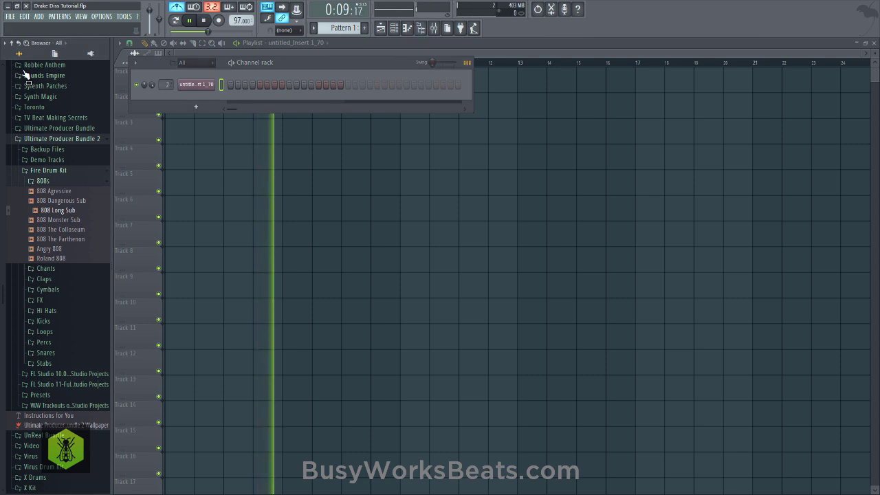
{"action": "left_click", "coordinate": [14, 48]}
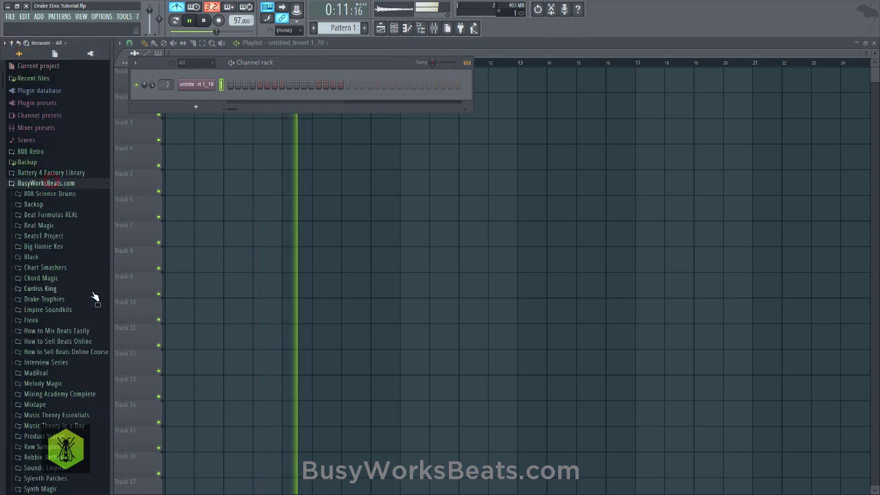
{"action": "scroll", "coordinate": [75, 312], "scroll_direction": "down", "scroll_amount": 5}
{"action": "scroll", "coordinate": [75, 313], "scroll_direction": "down", "scroll_amount": 1}
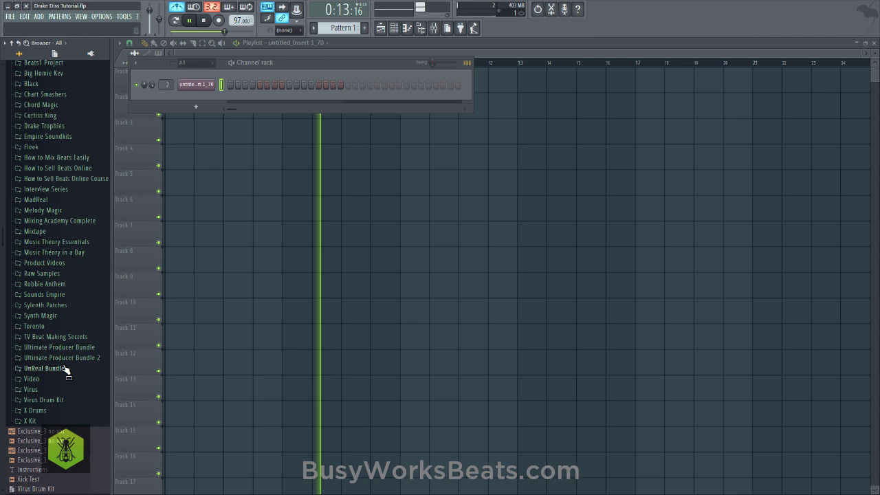
{"action": "left_click", "coordinate": [69, 409]}
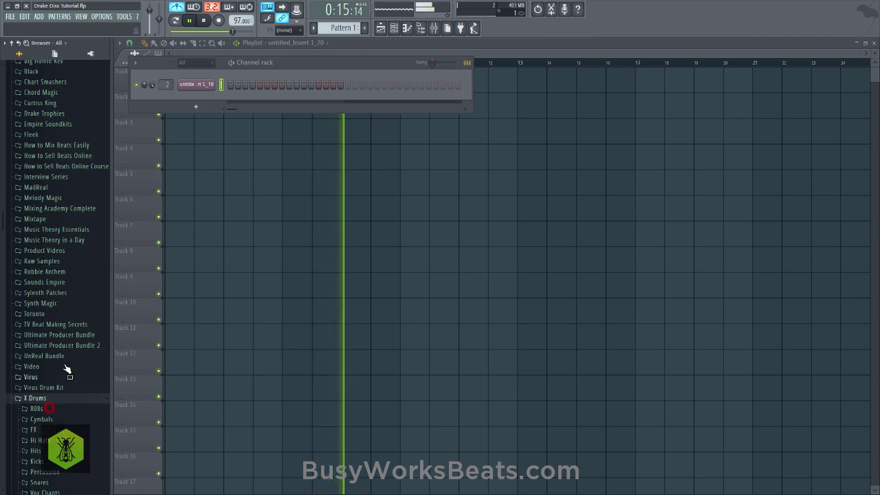
{"action": "left_click", "coordinate": [54, 419]}
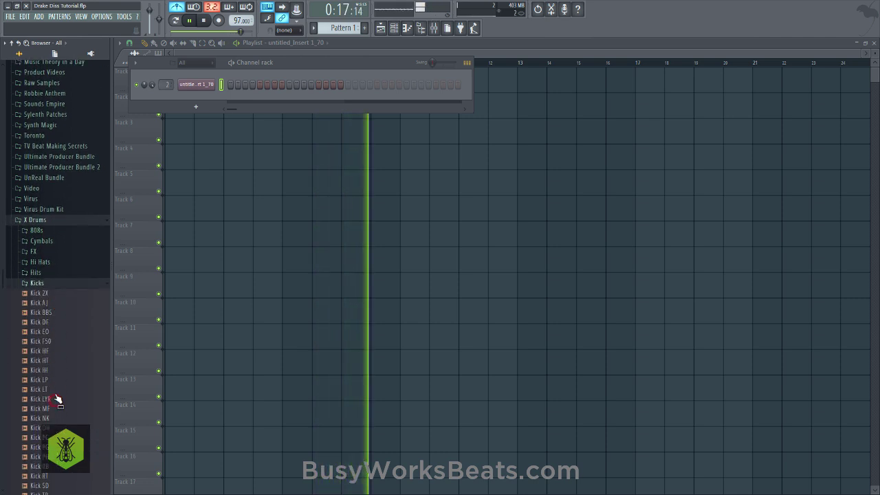
Audition Kick MF, IH, HF and EO, then load Kick EO into a new channel
{"action": "left_click", "coordinate": [50, 397]}
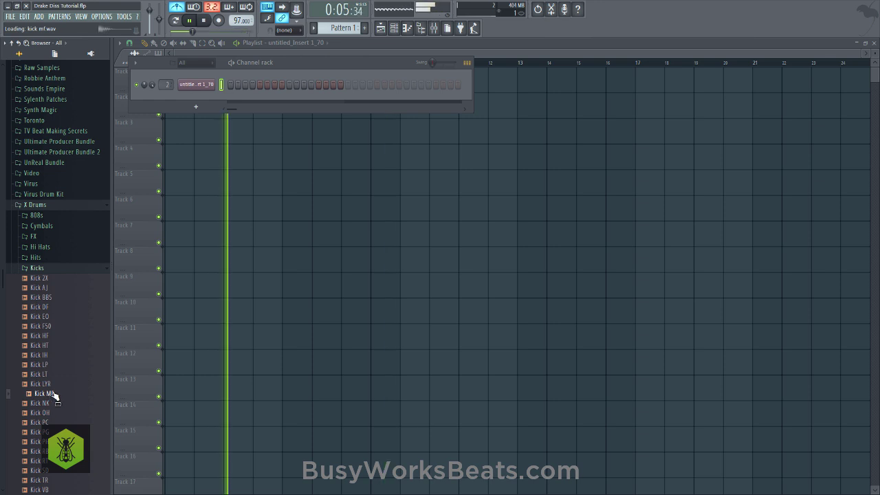
{"action": "left_click", "coordinate": [43, 355]}
{"action": "right_click", "coordinate": [43, 354]}
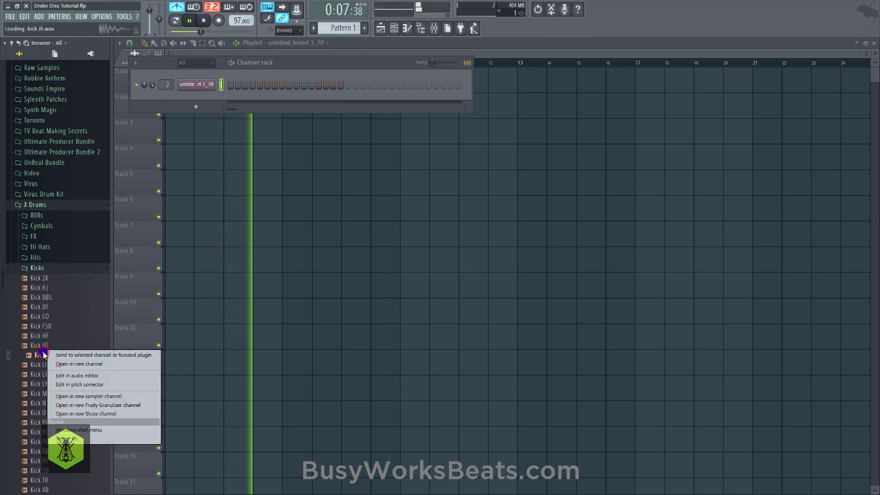
{"action": "left_click", "coordinate": [42, 337]}
{"action": "left_click", "coordinate": [43, 336]}
{"action": "left_click", "coordinate": [45, 317]}
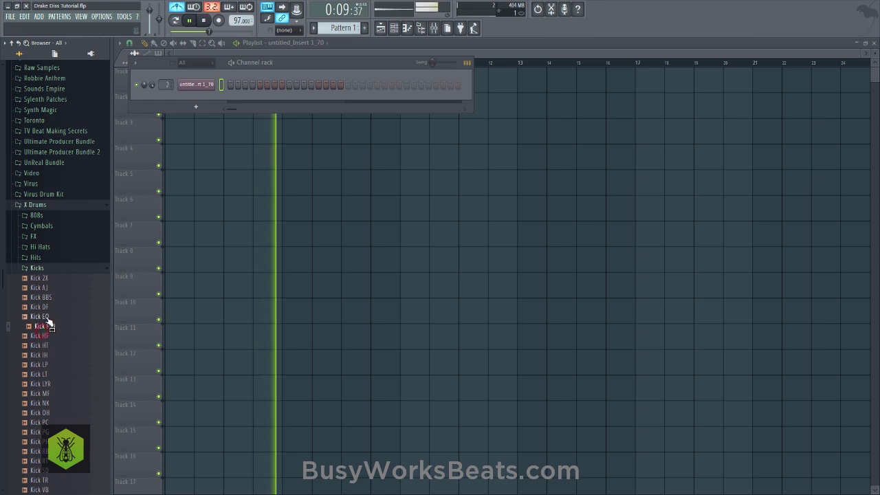
{"action": "right_click", "coordinate": [48, 317]}
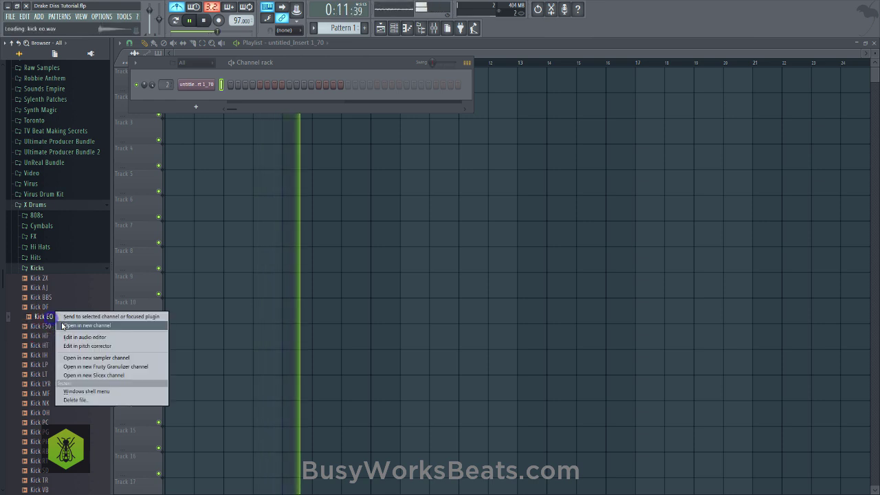
{"action": "left_click", "coordinate": [72, 325]}
{"action": "key", "text": "space"}
Normalize Kick EO and detect its pitch regions in Edison, giving root note F#4
{"action": "left_click", "coordinate": [336, 254]}
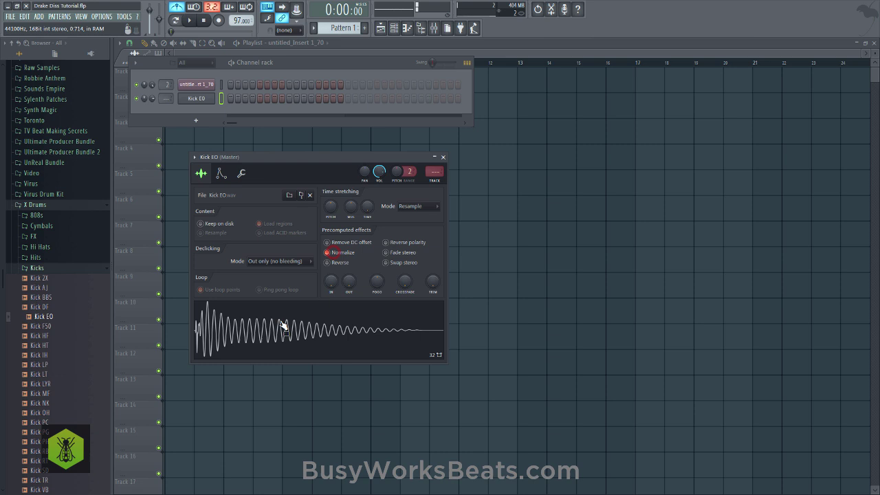
{"action": "right_click", "coordinate": [281, 322]}
{"action": "left_click", "coordinate": [306, 344]}
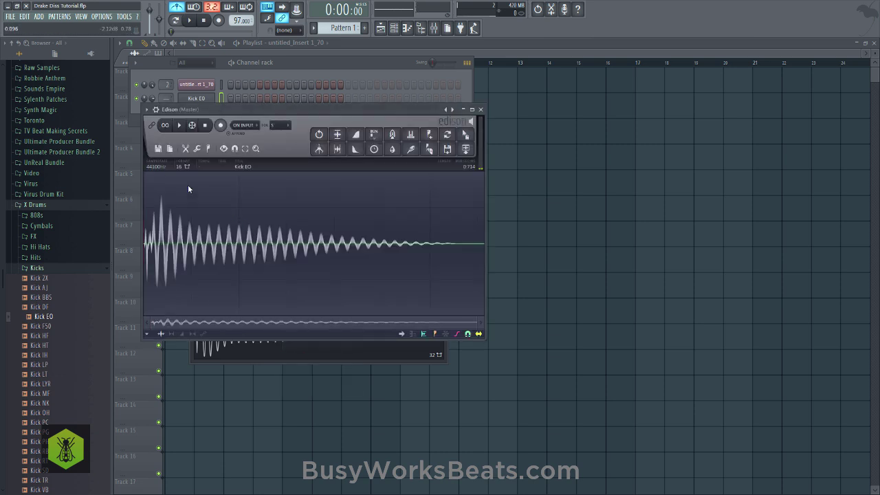
{"action": "left_click", "coordinate": [209, 149]}
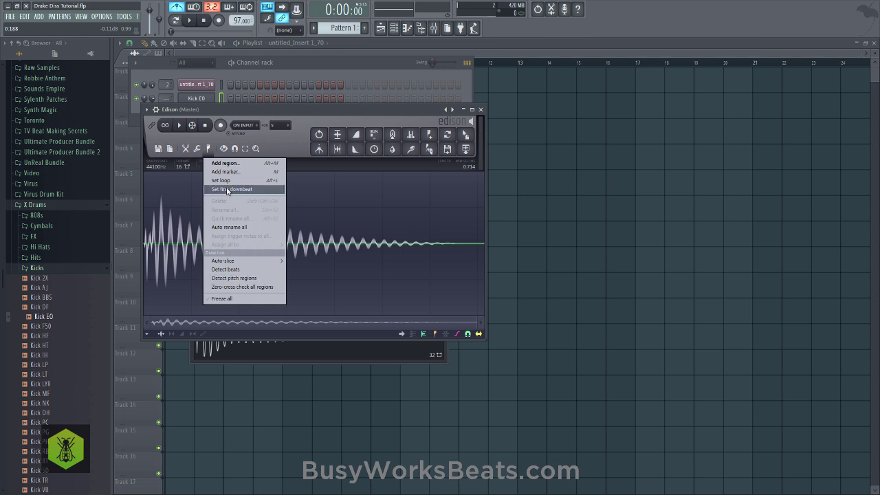
{"action": "left_click", "coordinate": [224, 280]}
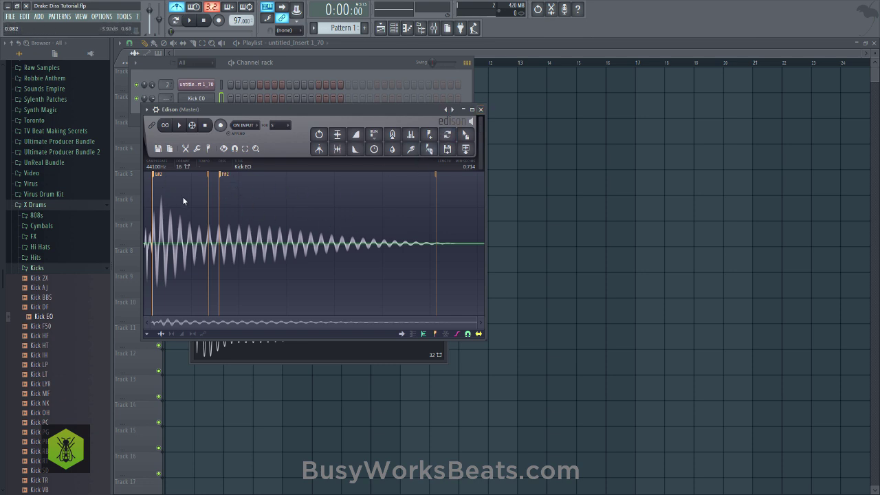
{"action": "left_click", "coordinate": [483, 110]}
{"action": "left_click", "coordinate": [227, 177]}
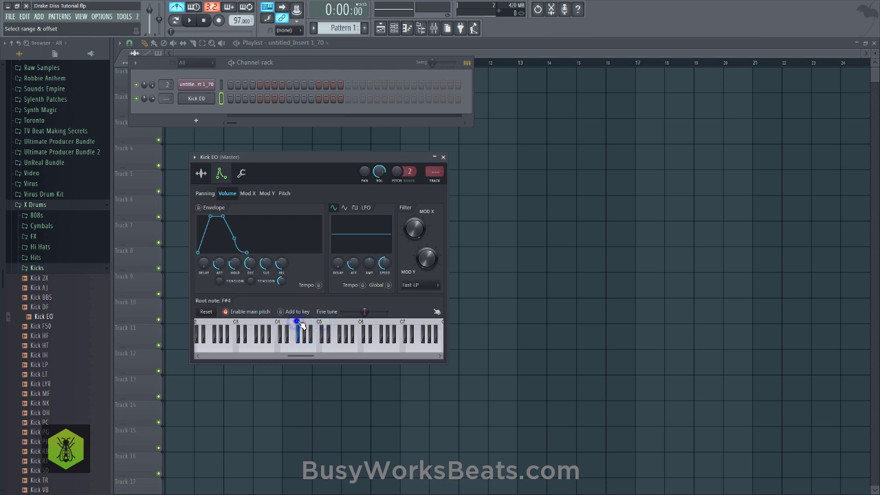
{"action": "left_click", "coordinate": [443, 156]}
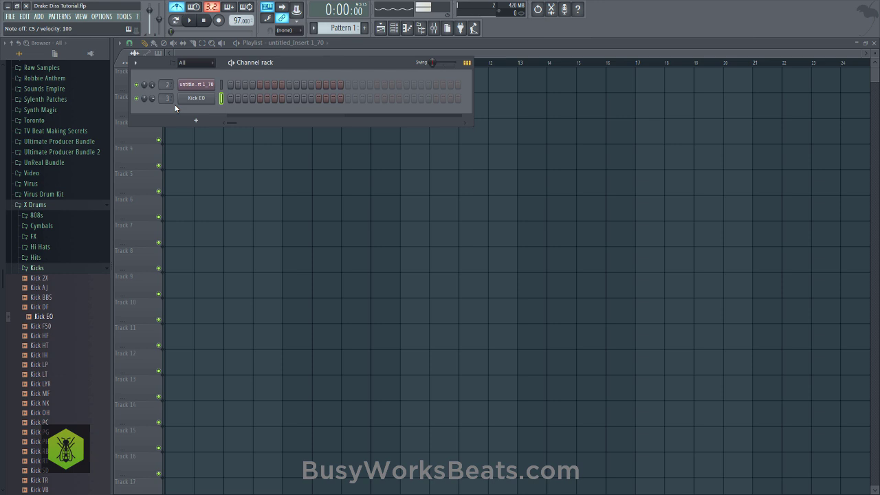
Lower Kick EO's volume to 80% and load Snare RR from the Snares folder into a new channel
{"action": "left_click_drag", "start_coordinate": [152, 99], "coordinate": [152, 98]}
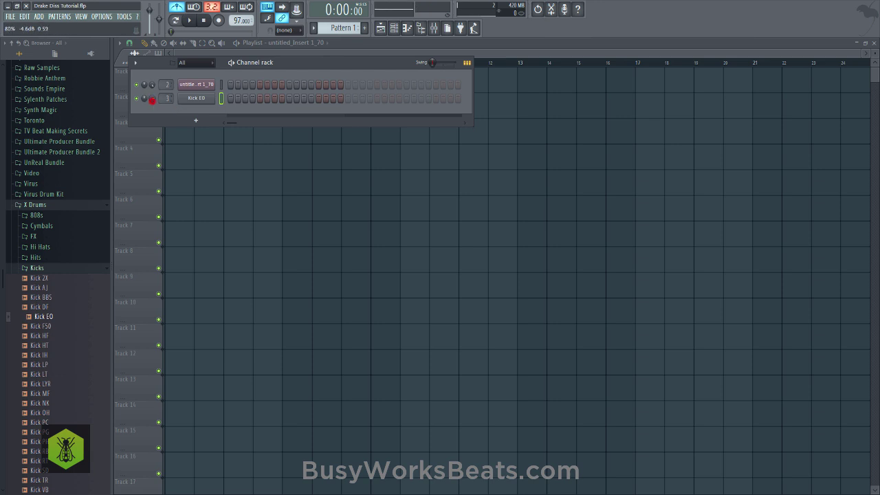
{"action": "left_click", "coordinate": [61, 268]}
{"action": "left_click", "coordinate": [53, 290]}
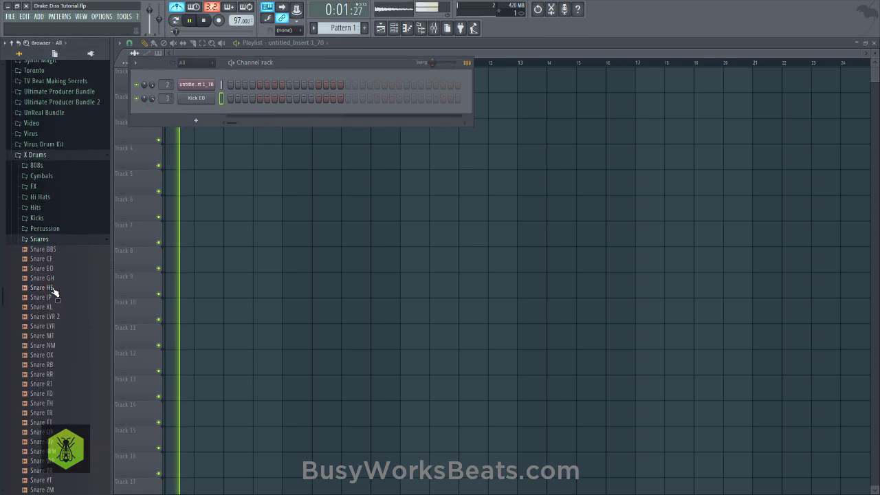
{"action": "left_click", "coordinate": [54, 336]}
{"action": "left_click", "coordinate": [49, 375]}
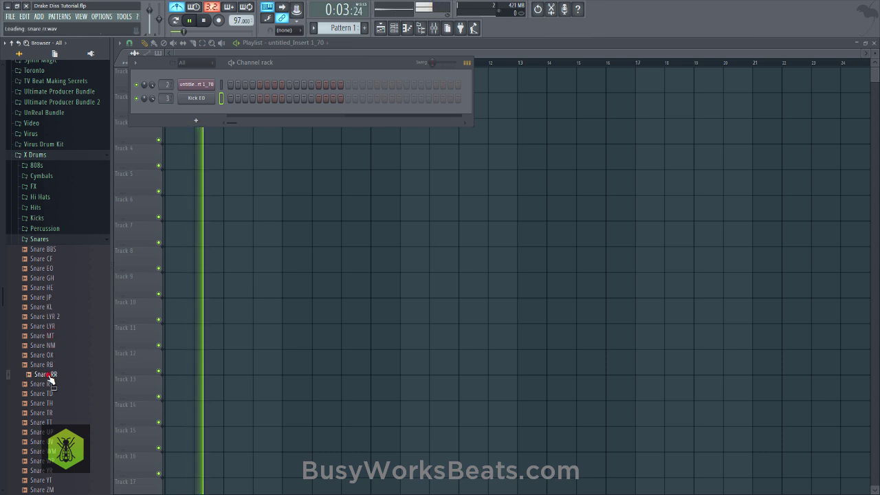
{"action": "right_click", "coordinate": [50, 376]}
{"action": "left_click", "coordinate": [63, 383]}
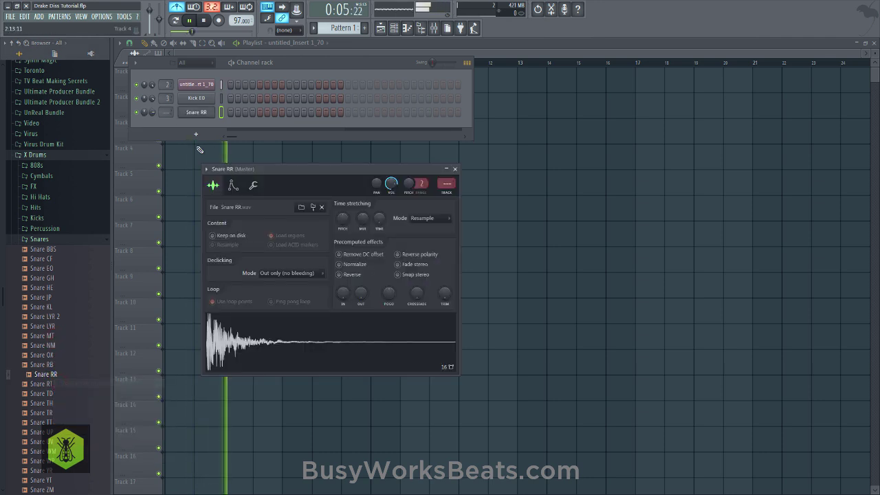
Program two Snare RR hits in Pattern 1 and place Pattern 1 at bar 1 of Track 2
{"action": "left_click", "coordinate": [290, 113]}
{"action": "right_click", "coordinate": [308, 155]}
{"action": "key", "text": "space"}
{"action": "left_click", "coordinate": [172, 99]}
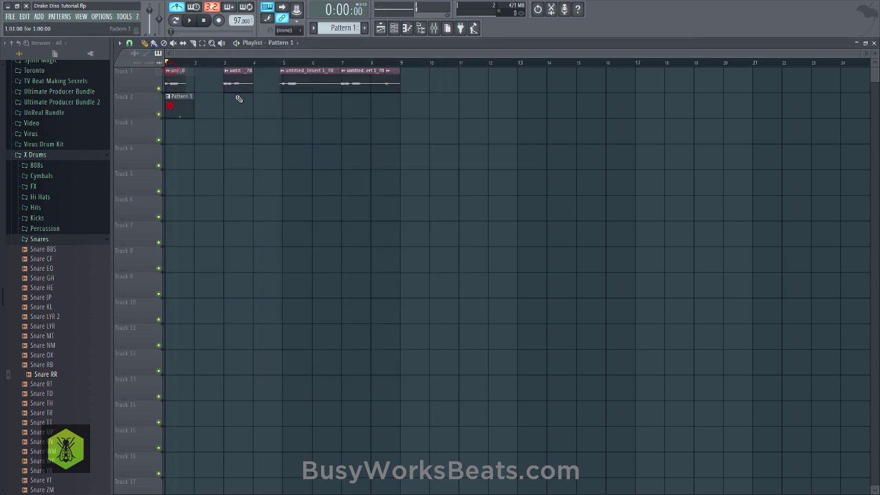
{"action": "left_click", "coordinate": [394, 32]}
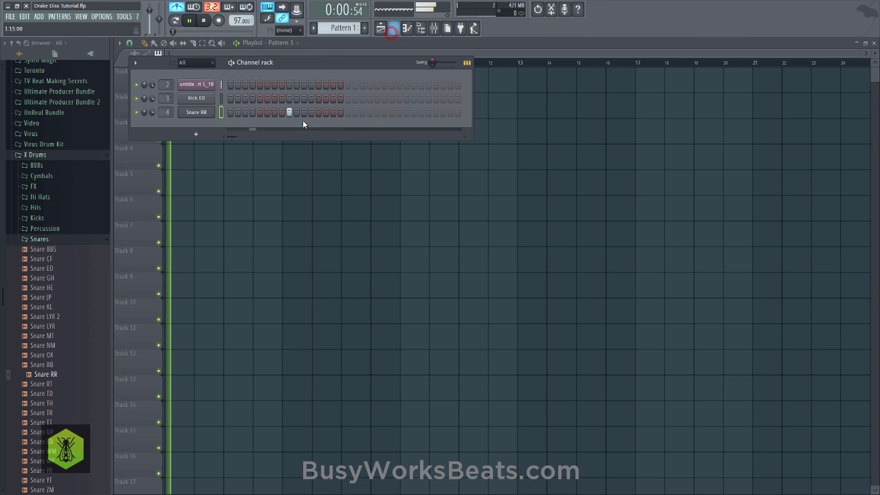
{"action": "left_click", "coordinate": [406, 111]}
{"action": "key", "text": "space"}
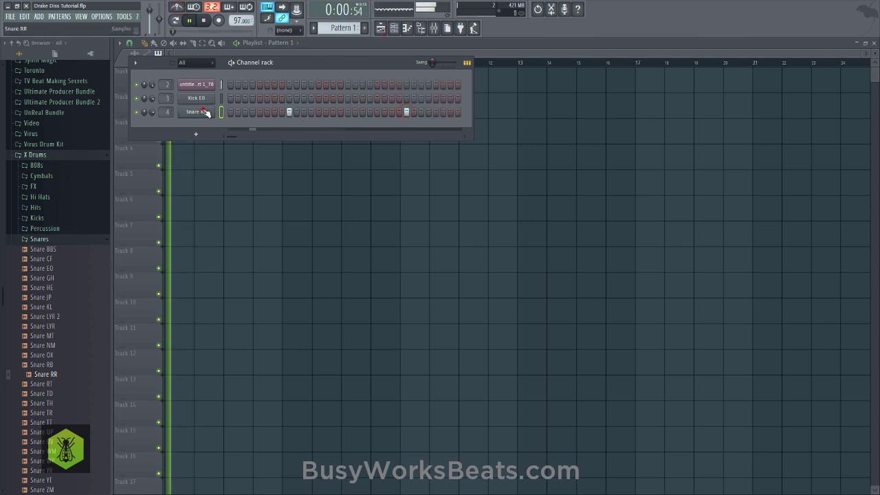
Check the Snare RR channel settings, then repeat Pattern 1 at bars 3, 5 and 7
{"action": "left_click", "coordinate": [205, 112]}
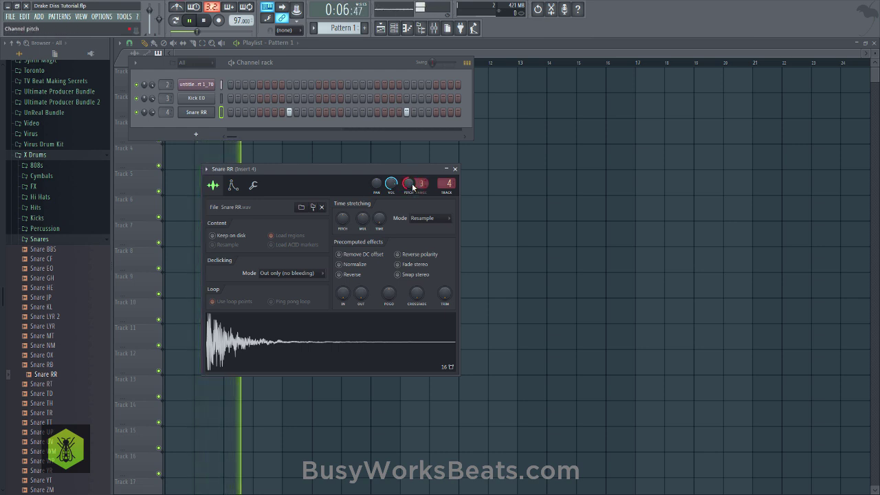
{"action": "key", "text": "space"}
{"action": "key", "text": "F12"}
{"action": "left_click_drag", "start_coordinate": [236, 110], "coordinate": [352, 104]}
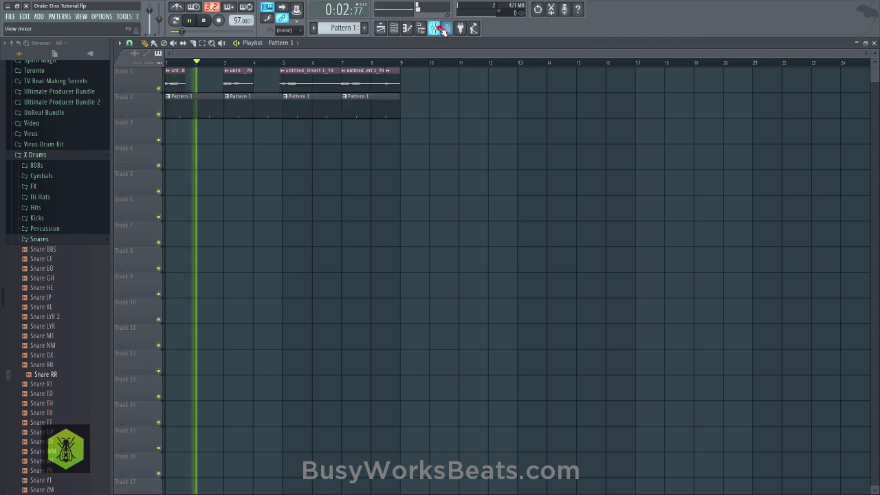
Add Fruity Reeverb 2 to slot 1 of snare Insert 4 with an 83ms delay
{"action": "left_click", "coordinate": [434, 28]}
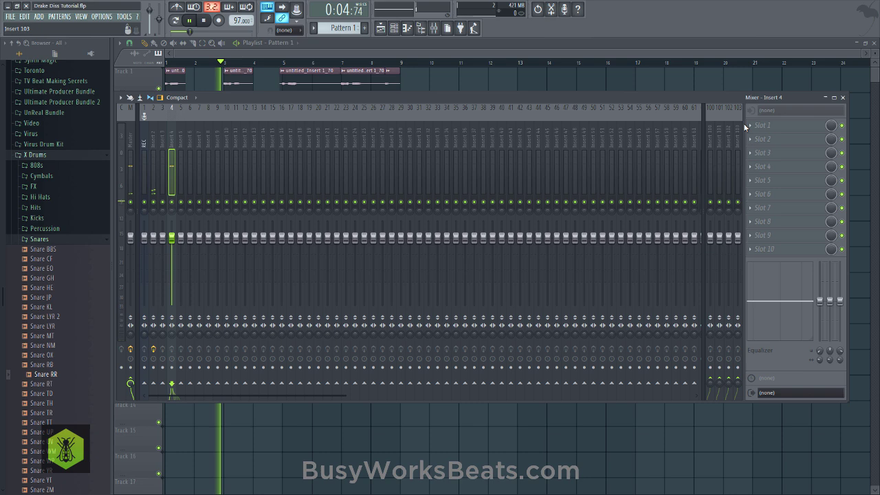
{"action": "left_click", "coordinate": [745, 126]}
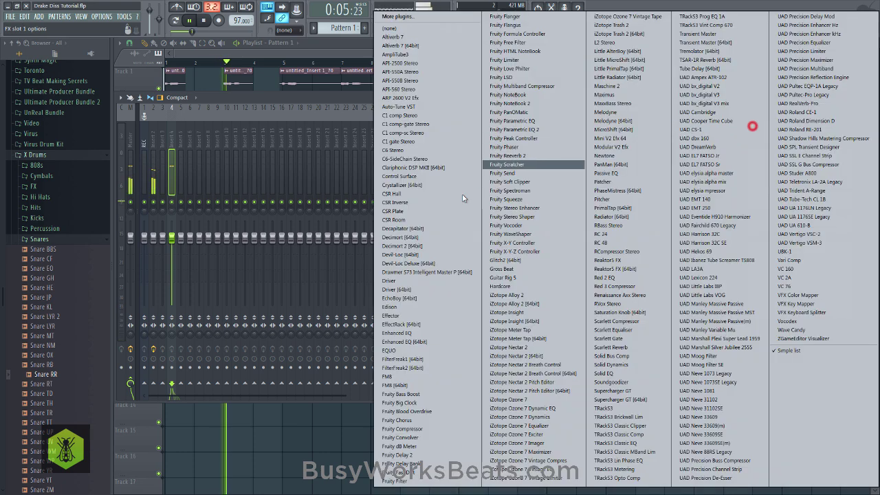
{"action": "left_click", "coordinate": [524, 158]}
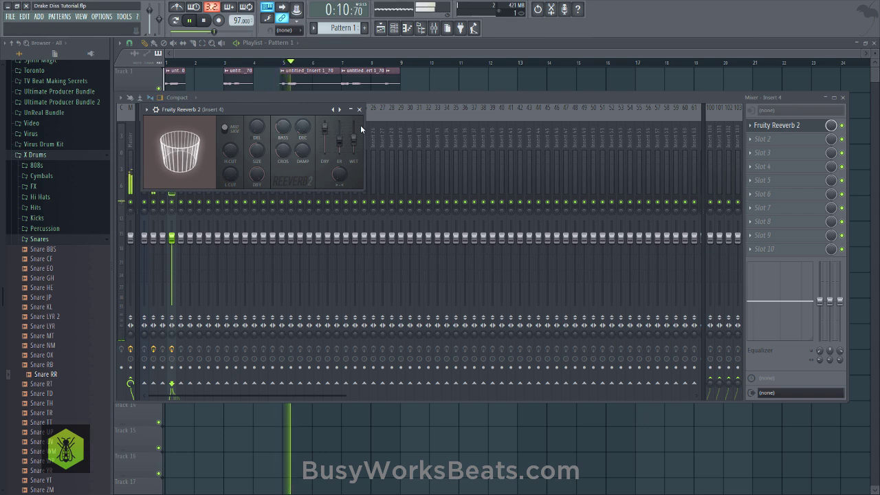
{"action": "left_click_drag", "start_coordinate": [257, 126], "coordinate": [257, 123]}
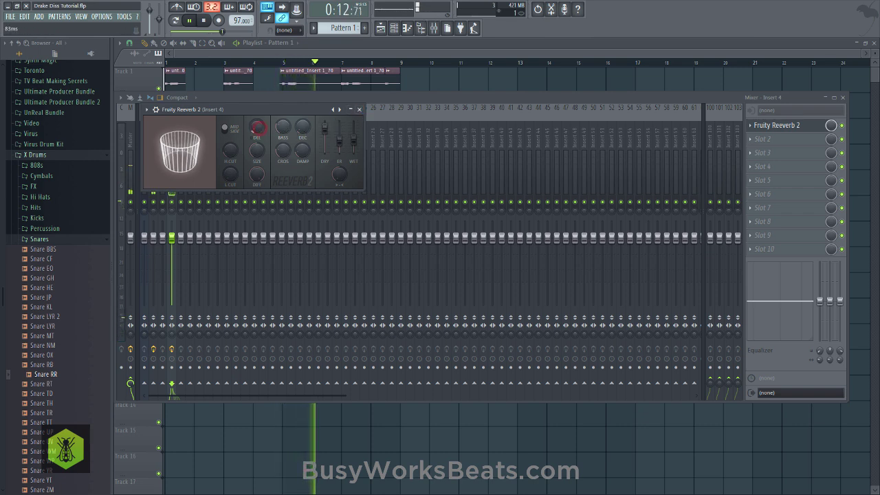
{"action": "left_click", "coordinate": [358, 110]}
{"action": "left_click", "coordinate": [445, 76]}
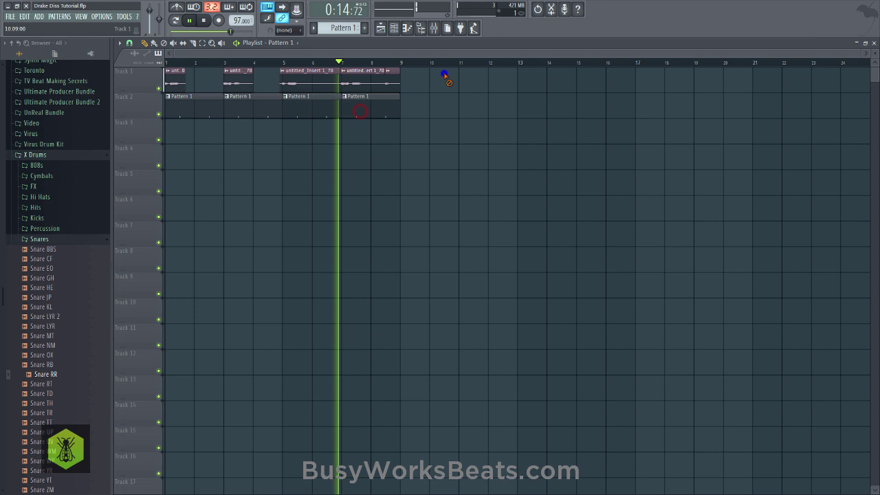
Program several extra Kick EO hits across the pattern, including one near the bar's end
{"action": "left_click", "coordinate": [393, 29]}
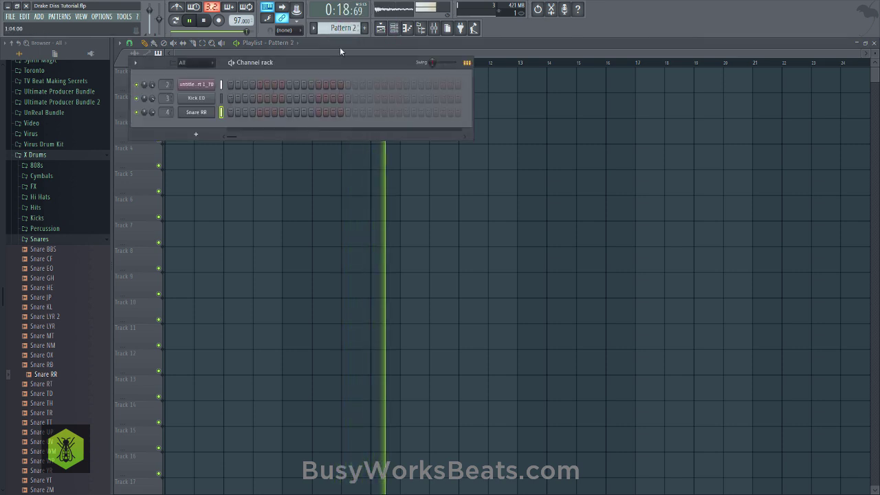
{"action": "scroll", "coordinate": [344, 30], "scroll_direction": "up", "scroll_amount": 1}
{"action": "key", "text": "space"}
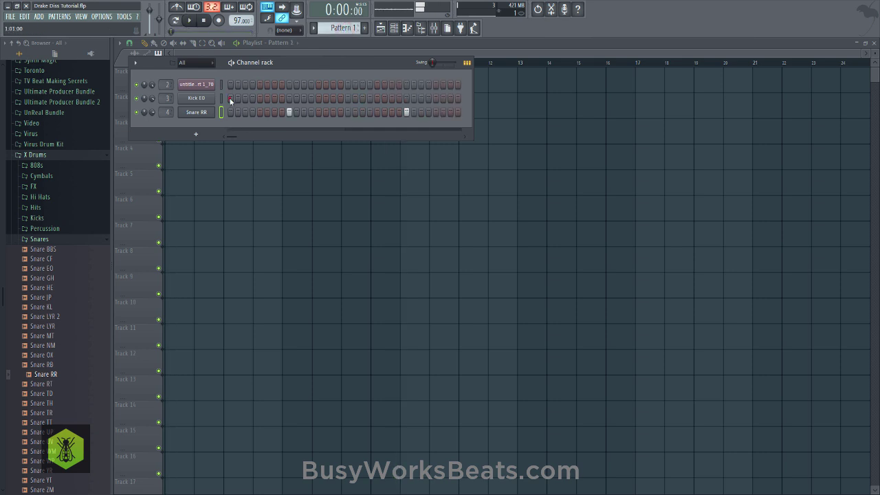
{"action": "left_click", "coordinate": [273, 99]}
{"action": "left_click", "coordinate": [347, 98]}
{"action": "left_click", "coordinate": [355, 98]}
{"action": "left_click", "coordinate": [340, 99]}
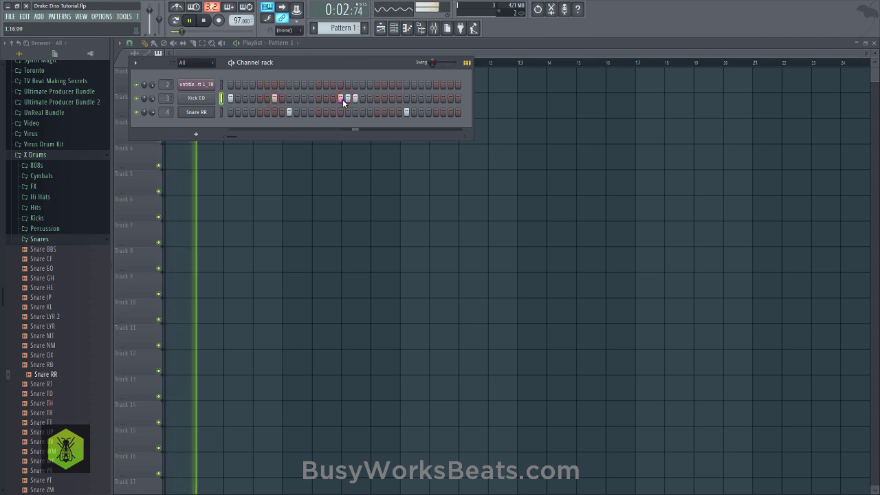
{"action": "right_click", "coordinate": [341, 98]}
{"action": "key", "text": "space"}
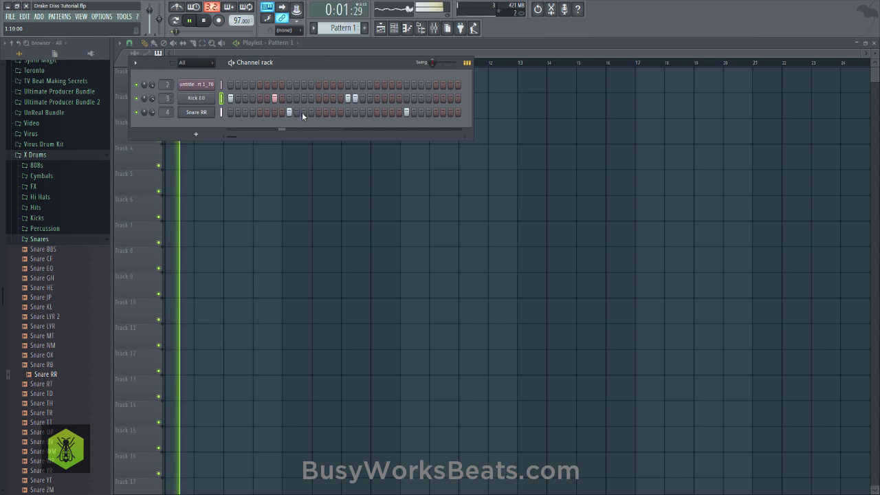
{"action": "left_click", "coordinate": [392, 99]}
{"action": "right_click", "coordinate": [383, 100]}
{"action": "left_click", "coordinate": [455, 98]}
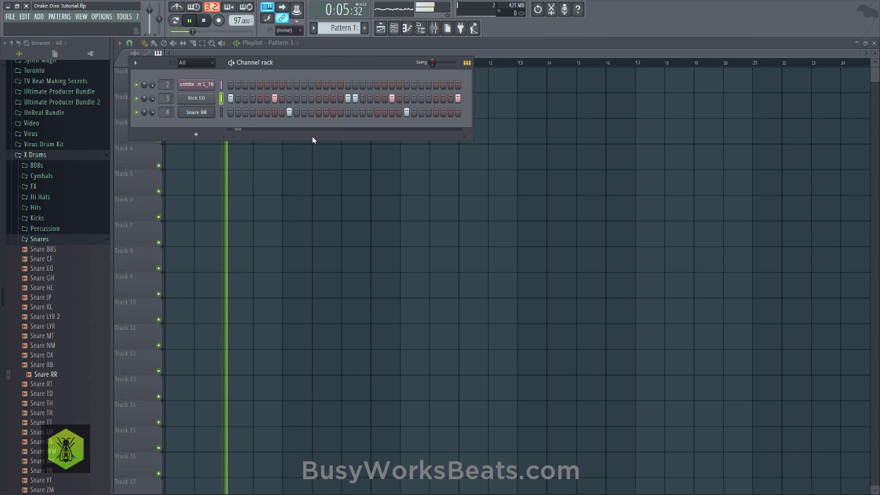
Open the Kick EO notes in the piano roll and stop playback
{"action": "right_click", "coordinate": [200, 98]}
{"action": "left_click", "coordinate": [236, 98]}
{"action": "key", "text": "space"}
{"action": "scroll", "coordinate": [169, 176], "scroll_direction": "up", "scroll_amount": 3}
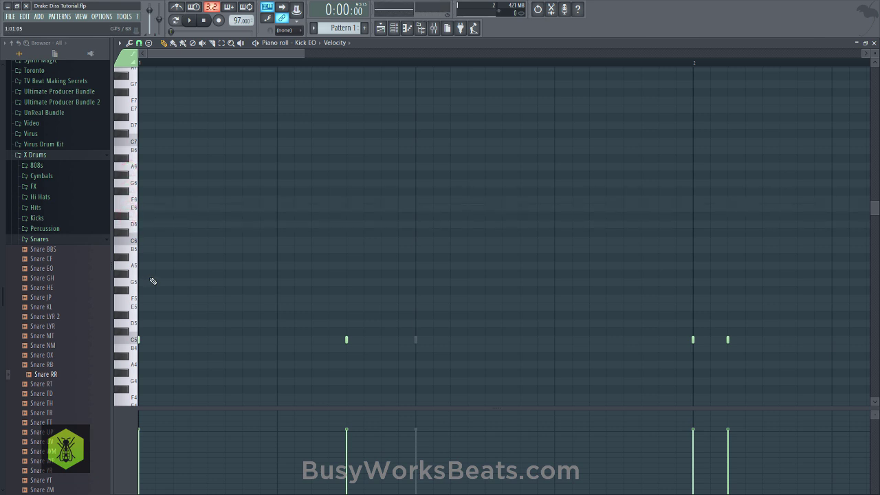
Raise all Kick EO notes three semitones, then shift them down an octave
{"action": "key", "text": "ctrl+a"}
{"action": "left_click_drag", "start_coordinate": [138, 338], "coordinate": [139, 314]}
{"action": "key", "text": "space"}
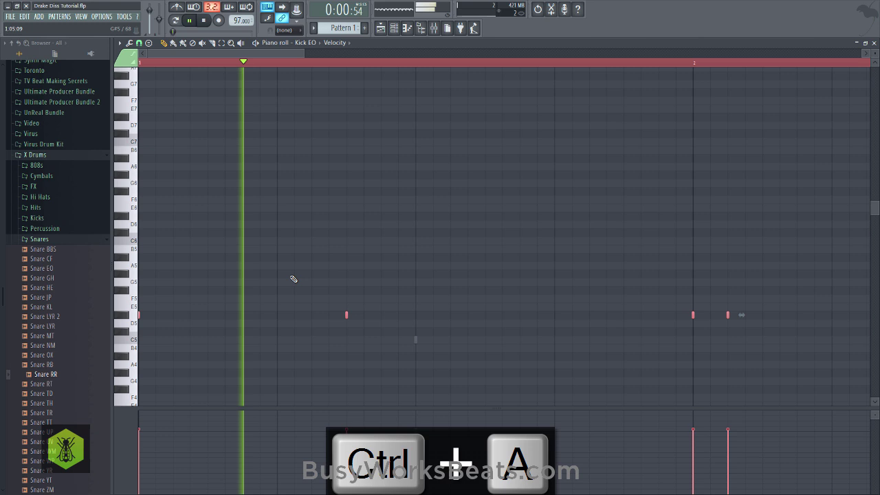
{"action": "left_click", "coordinate": [434, 27]}
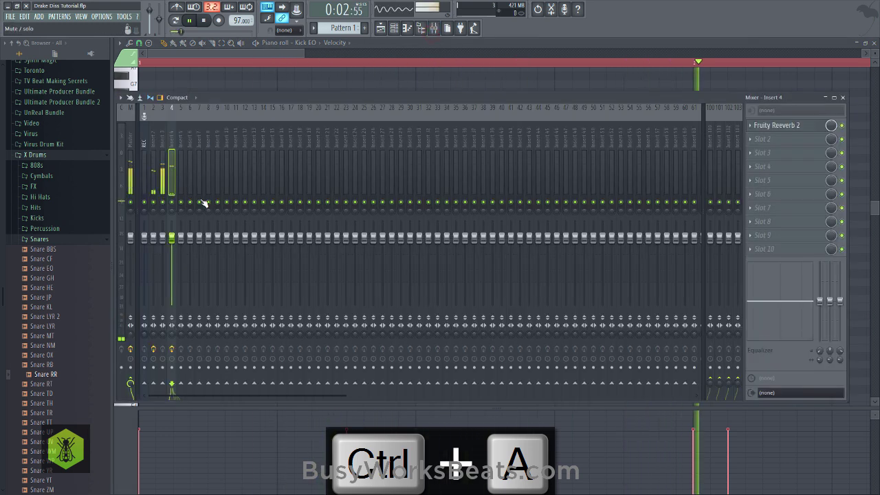
{"action": "left_click", "coordinate": [394, 27]}
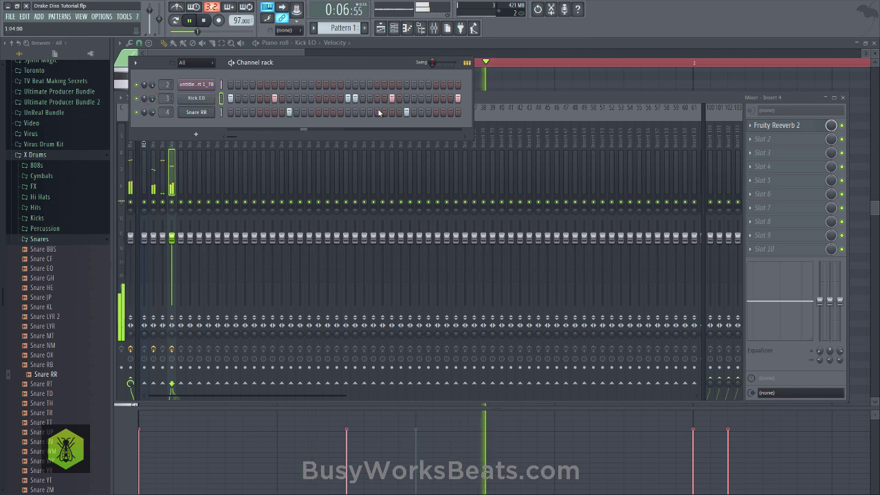
{"action": "left_click", "coordinate": [508, 64]}
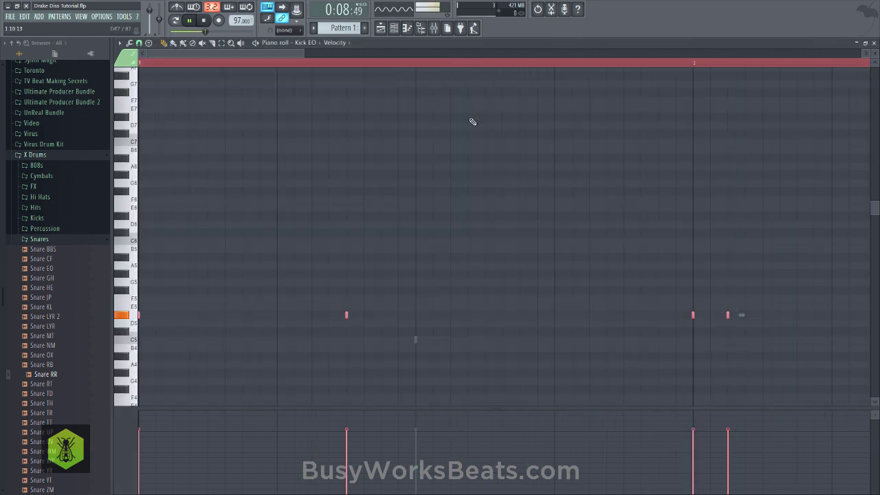
{"action": "key", "text": "ctrl+Down"}
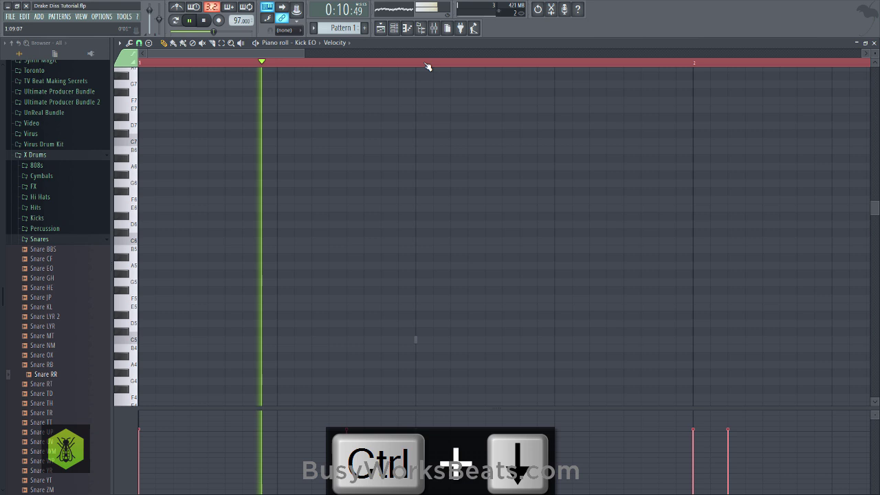
{"action": "scroll", "coordinate": [428, 66], "scroll_direction": "down", "scroll_amount": 3}
Lower the kick's mixer Insert 3 fader to about -2.4 dB
{"action": "left_click", "coordinate": [434, 28]}
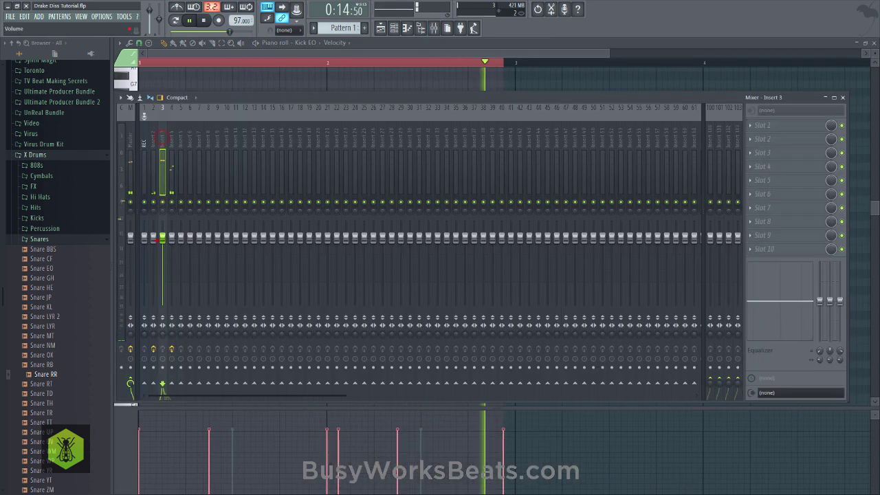
{"action": "left_click", "coordinate": [156, 239]}
{"action": "left_click_drag", "start_coordinate": [159, 242], "coordinate": [156, 246]}
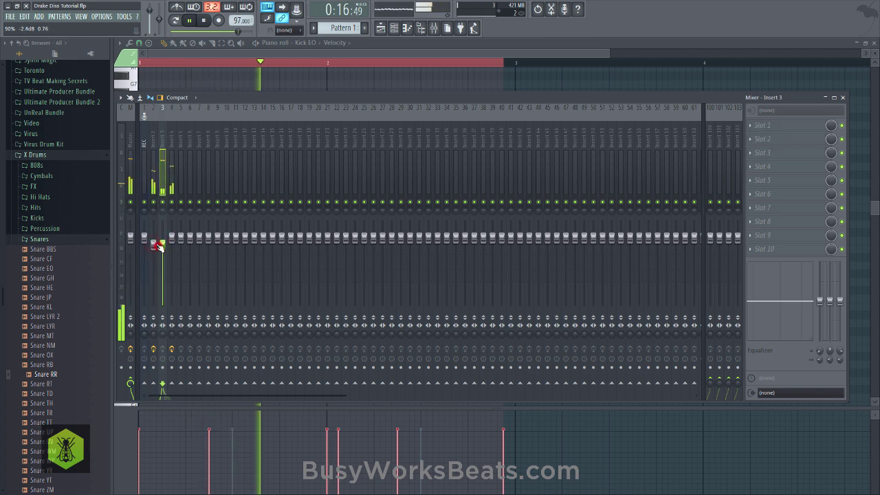
Close the mixer and piano roll, switch the channel rack to empty Pattern 2, and open the add-channel plugin list
{"action": "key", "text": "F9"}
{"action": "key", "text": "F7"}
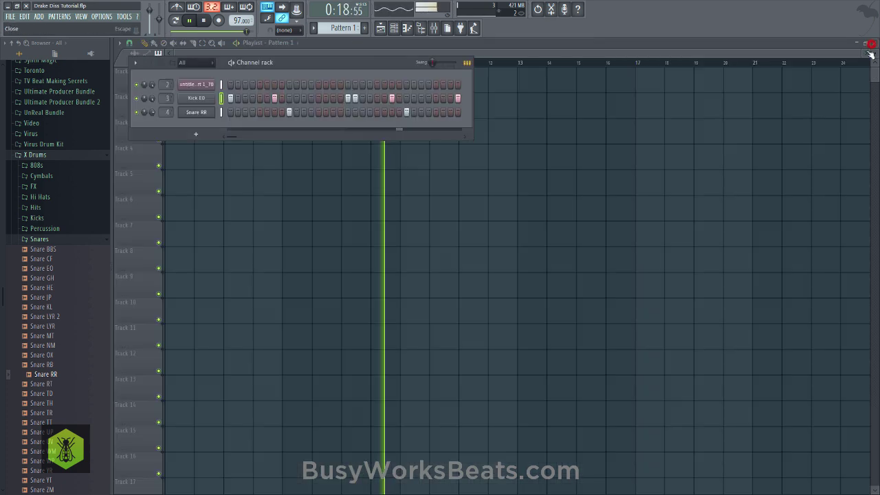
{"action": "key", "text": "F6"}
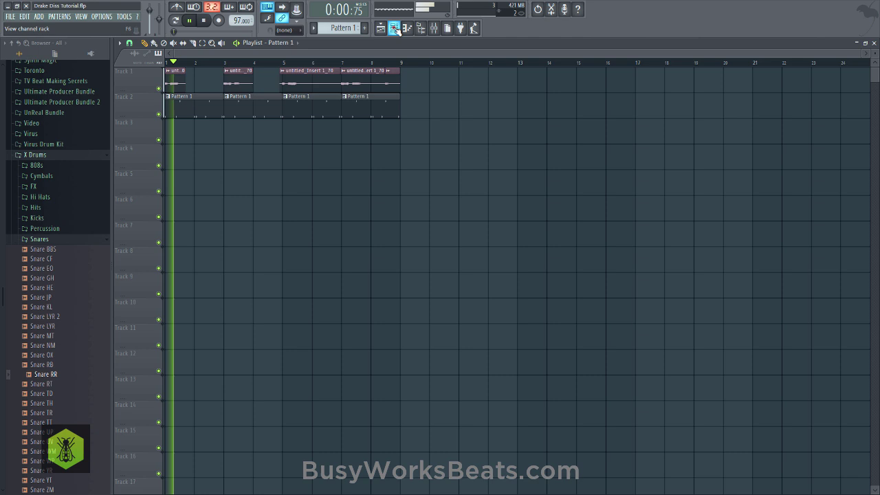
{"action": "left_click", "coordinate": [394, 27]}
{"action": "scroll", "coordinate": [347, 29], "scroll_direction": "up", "scroll_amount": 1}
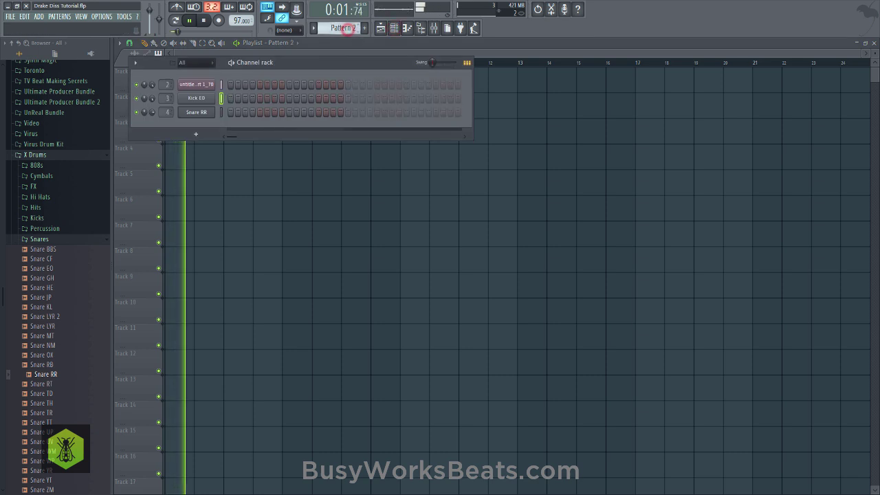
{"action": "left_click", "coordinate": [197, 135]}
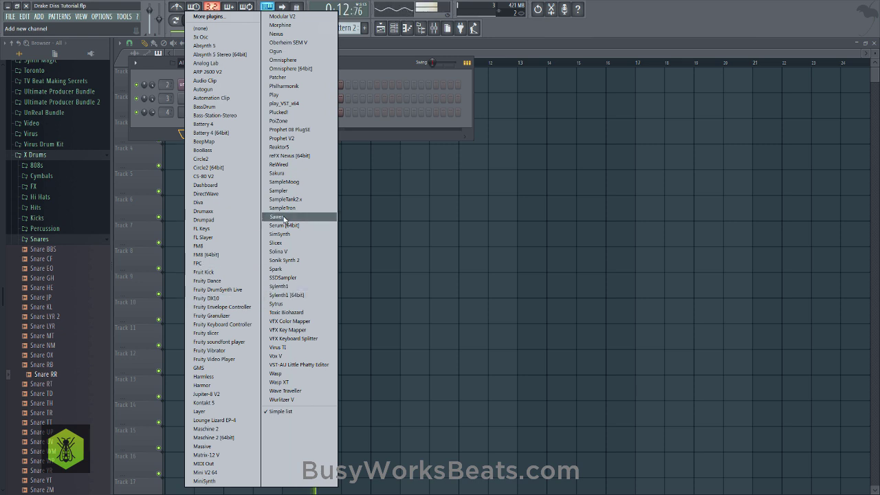
Load Sylenth1 [64bit] as a new channel and reset it to the Init preset
{"action": "left_click", "coordinate": [308, 296]}
{"action": "left_click", "coordinate": [268, 199]}
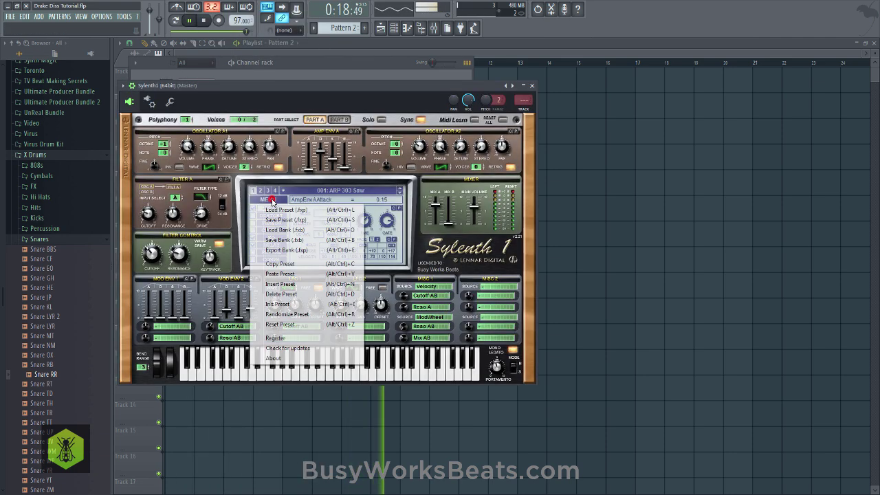
{"action": "left_click", "coordinate": [275, 305]}
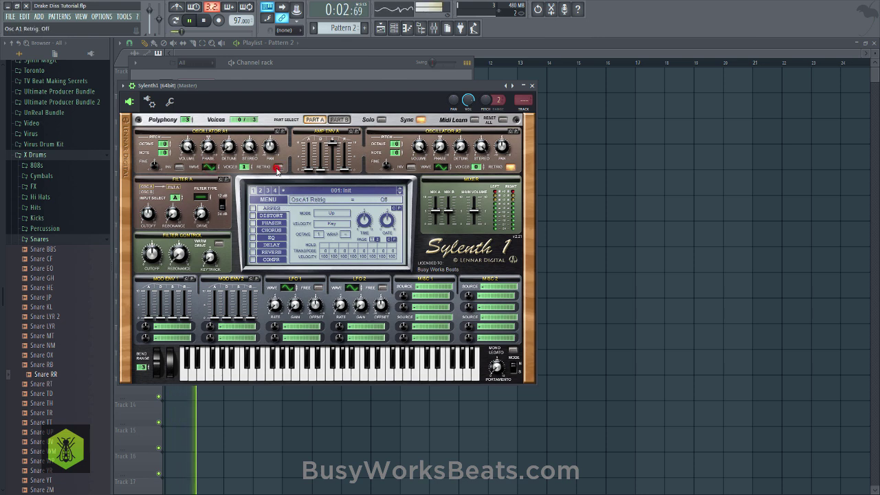
Raise Sylenth1's oscillator A1 to four voices with detune around 2.06
{"action": "left_click_drag", "start_coordinate": [250, 167], "coordinate": [229, 130]}
{"action": "left_click", "coordinate": [226, 145]}
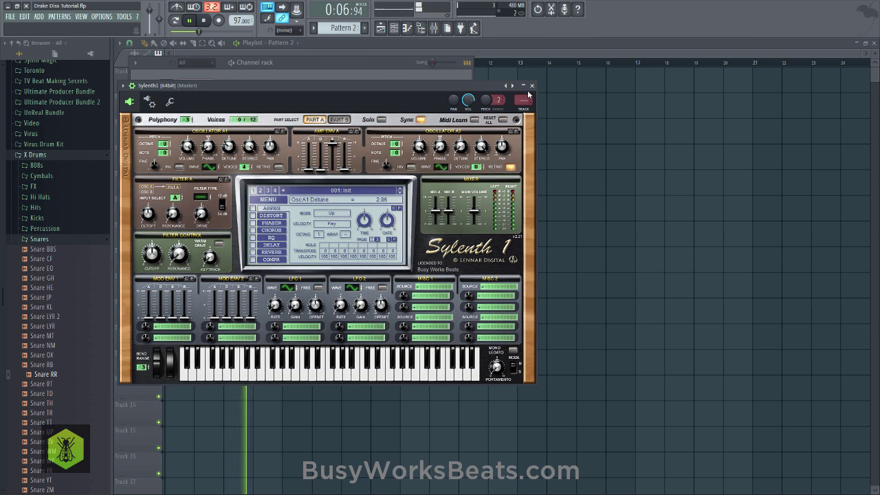
{"action": "key", "text": "space"}
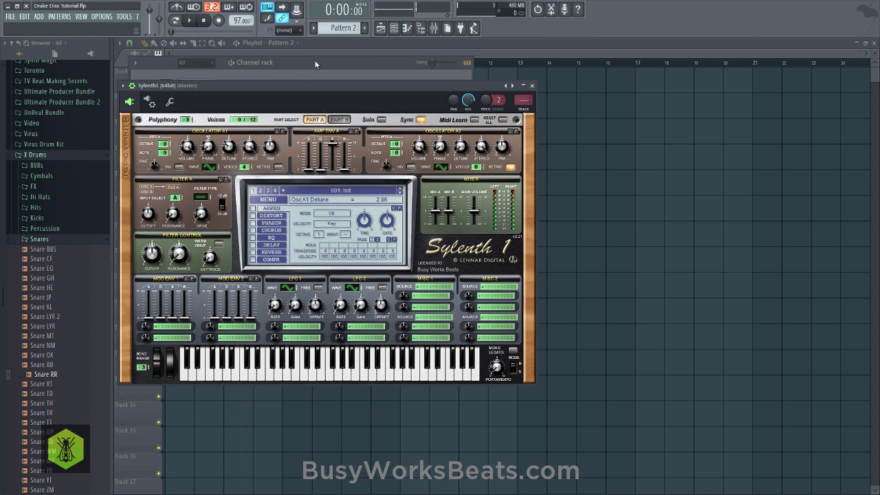
{"action": "left_click", "coordinate": [315, 63]}
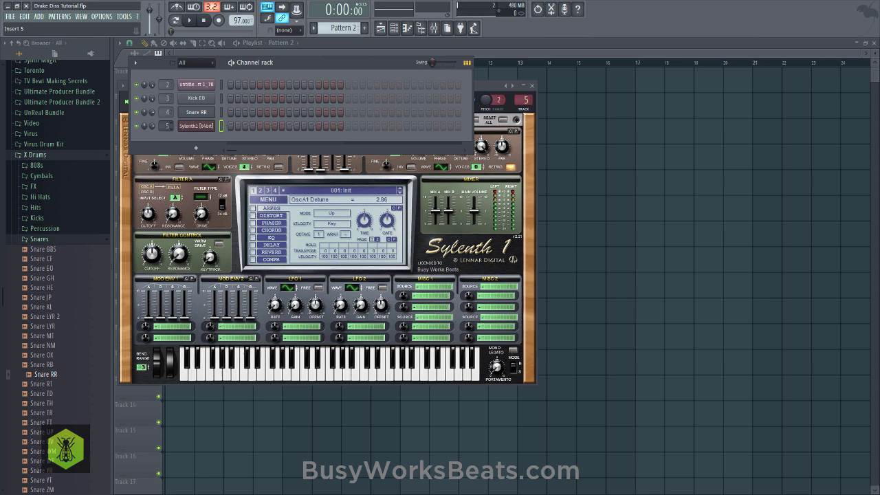
Draw a G6, C6, D#6 minor chord for Sylenth1 in the piano roll
{"action": "right_click", "coordinate": [194, 127]}
{"action": "left_click", "coordinate": [220, 126]}
{"action": "scroll", "coordinate": [177, 108], "scroll_direction": "down", "scroll_amount": 3, "text": "ctrl"}
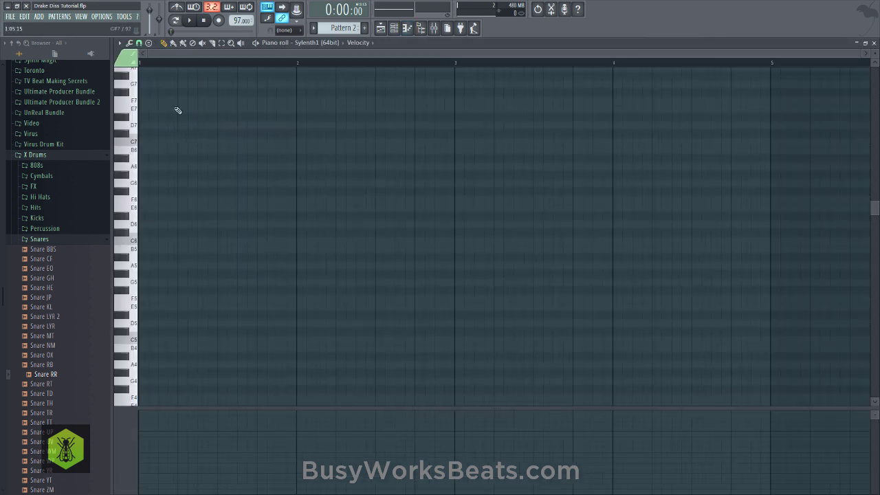
{"action": "scroll", "coordinate": [154, 178], "scroll_direction": "down", "scroll_amount": 2}
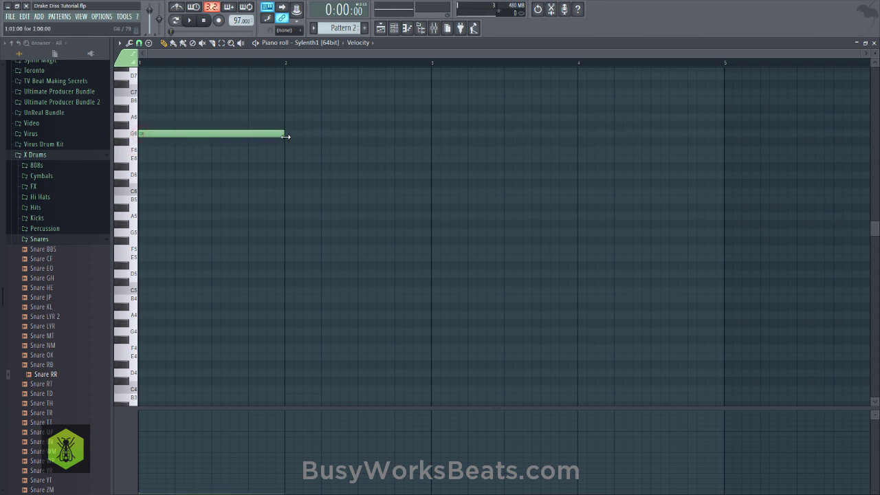
{"action": "left_click_drag", "start_coordinate": [150, 450], "coordinate": [148, 434]}
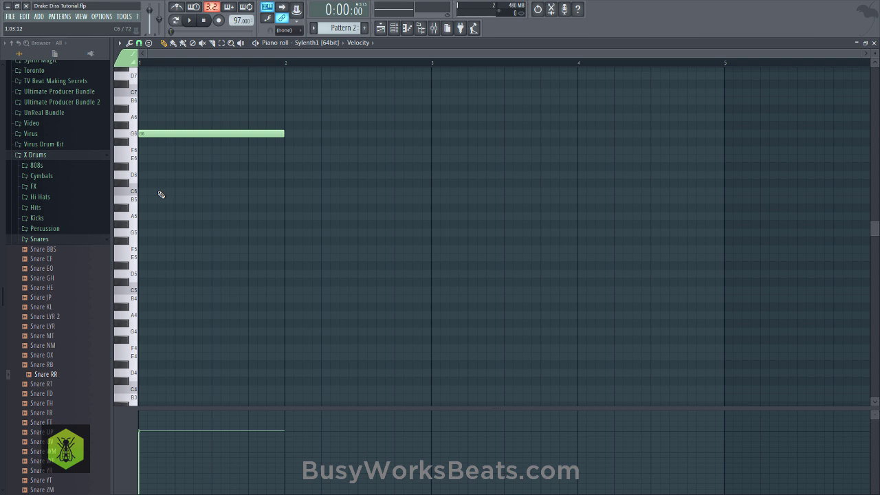
{"action": "left_click", "coordinate": [159, 192]}
{"action": "left_click", "coordinate": [137, 158]}
{"action": "left_click_drag", "start_coordinate": [125, 173], "coordinate": [147, 160]}
{"action": "key", "text": "space"}
Place Pattern 2 on Track 3 at bar 1 and play the song
{"action": "left_click", "coordinate": [380, 28]}
{"action": "left_click", "coordinate": [172, 131]}
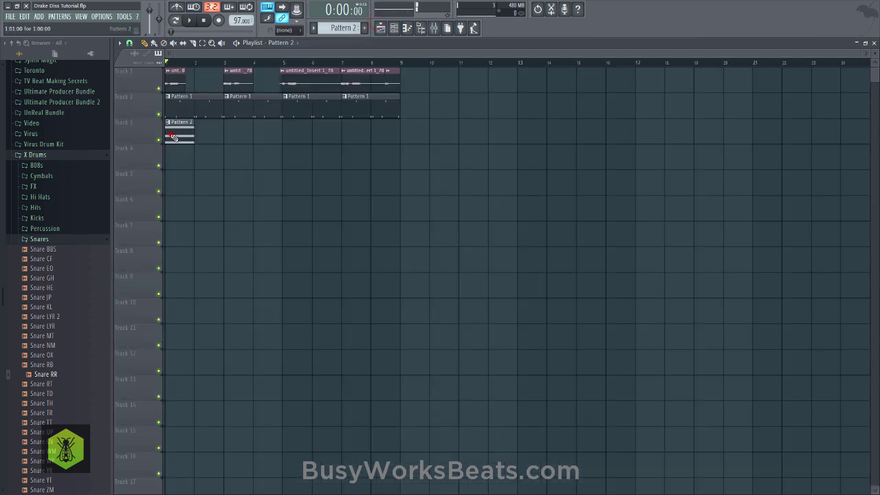
{"action": "key", "text": "space"}
Move the Sylenth1 chord down an octave to C5, D#5, G5
{"action": "left_click", "coordinate": [402, 28]}
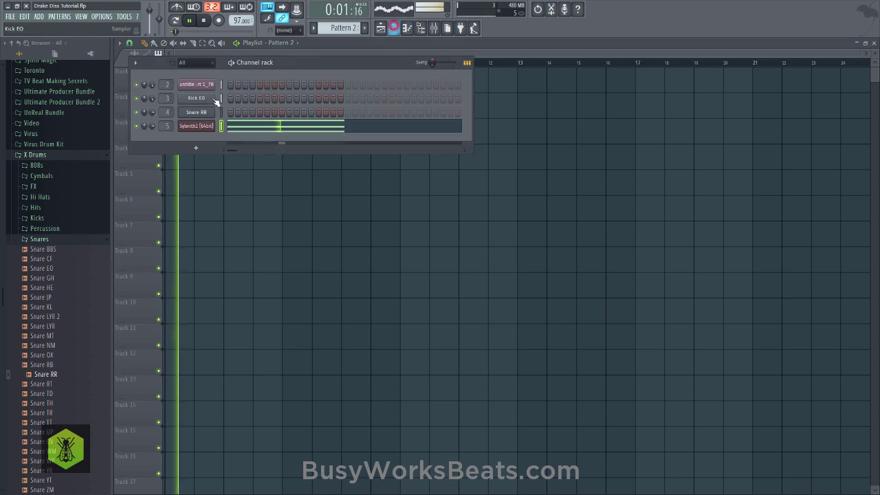
{"action": "left_click", "coordinate": [255, 127]}
{"action": "key", "text": "space"}
{"action": "key", "text": "ctrl+Down"}
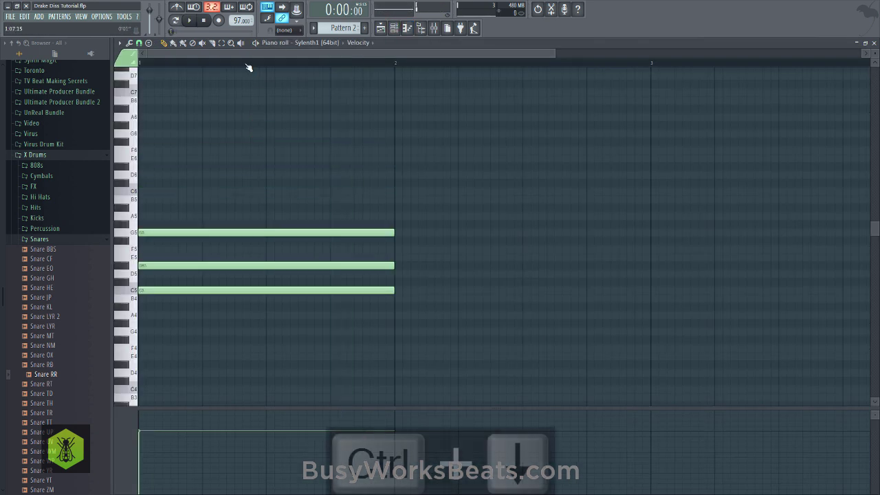
{"action": "key", "text": "space"}
{"action": "scroll", "coordinate": [238, 51], "scroll_direction": "down", "scroll_amount": 3}
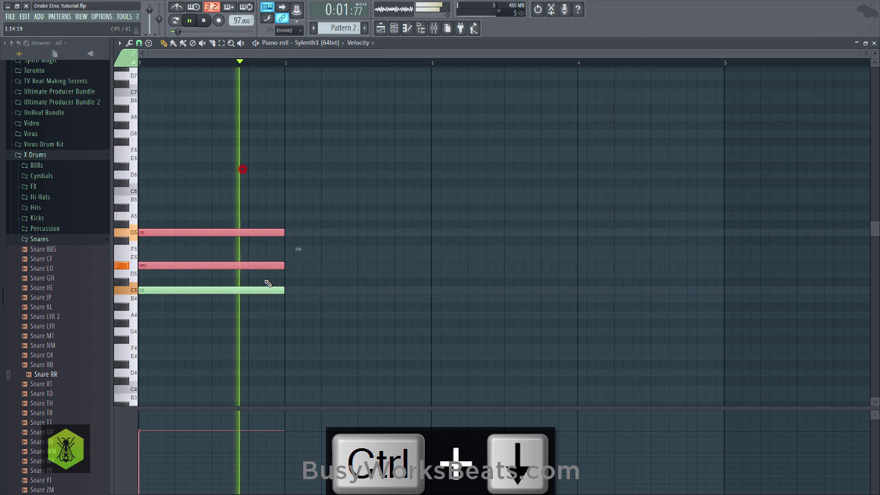
{"action": "key", "text": "space"}
Stretch all three chord notes to bar 5 and slice them at bar 3
{"action": "key", "text": "ctrl+a"}
{"action": "left_click_drag", "start_coordinate": [285, 289], "coordinate": [724, 277]}
{"action": "key", "text": "space"}
{"action": "key", "text": "ctrl+d"}
{"action": "left_click", "coordinate": [212, 43]}
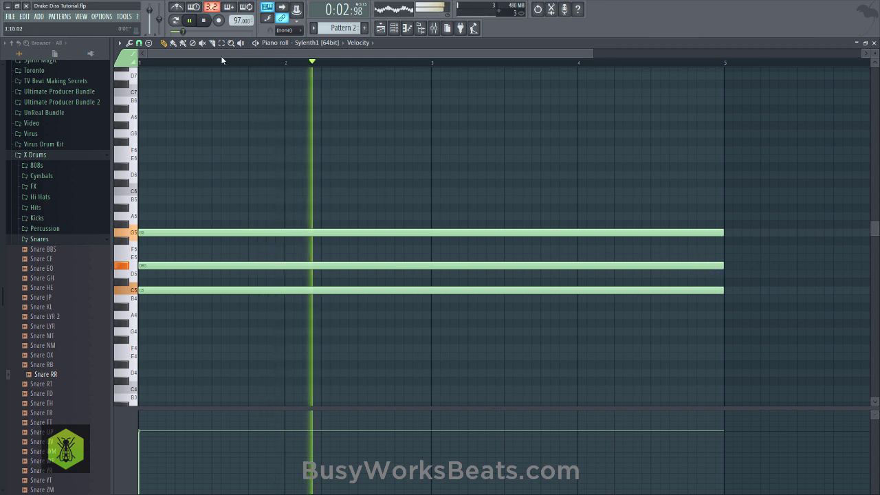
{"action": "left_click_drag", "start_coordinate": [430, 199], "coordinate": [433, 301]}
Add new chord notes at bar 3, including a B5
{"action": "key", "text": "space"}
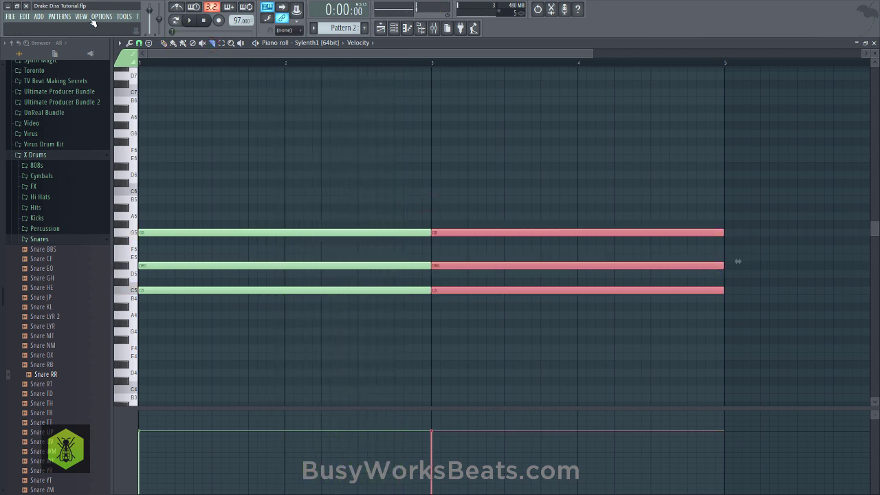
{"action": "left_click", "coordinate": [323, 163]}
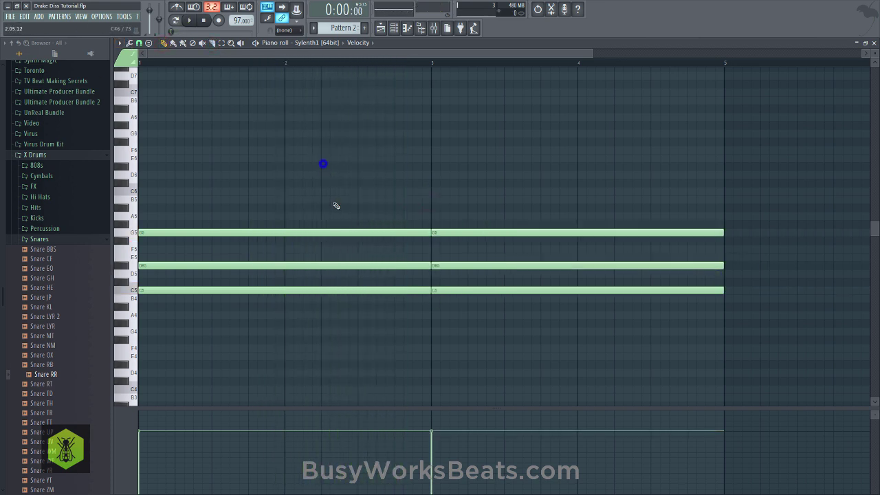
{"action": "left_click", "coordinate": [433, 200]}
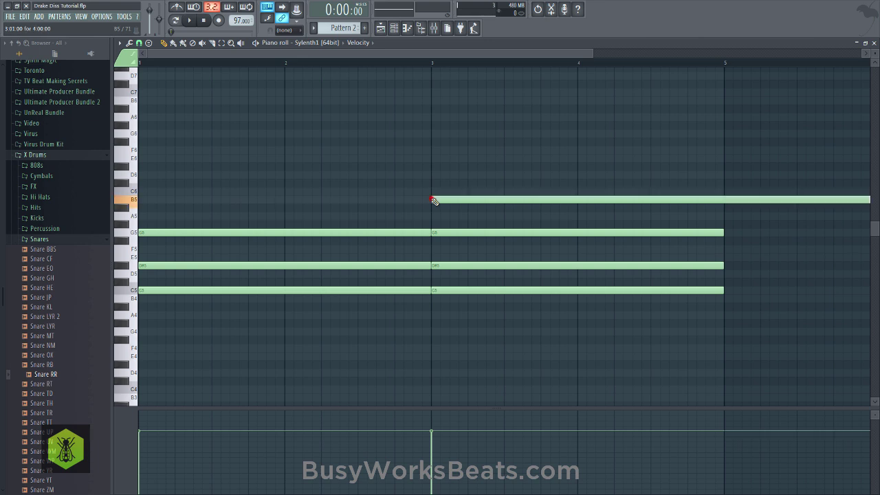
{"action": "right_click", "coordinate": [506, 198]}
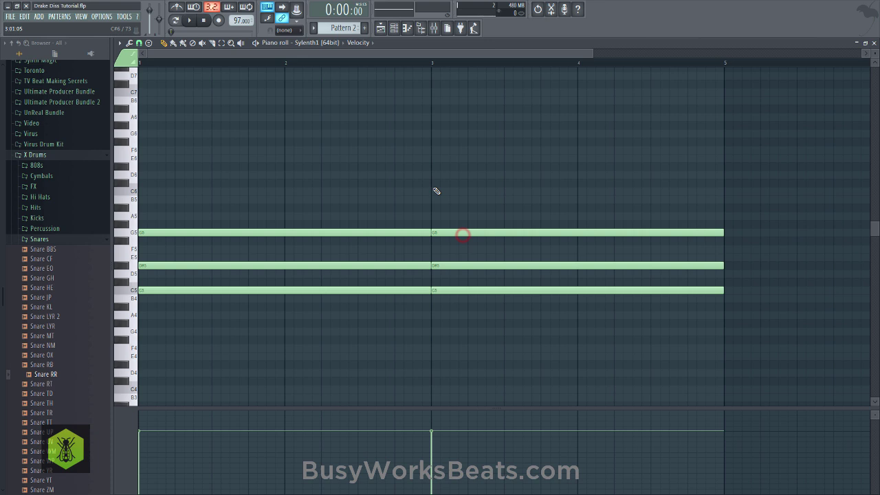
{"action": "left_click_drag", "start_coordinate": [435, 190], "coordinate": [433, 200]}
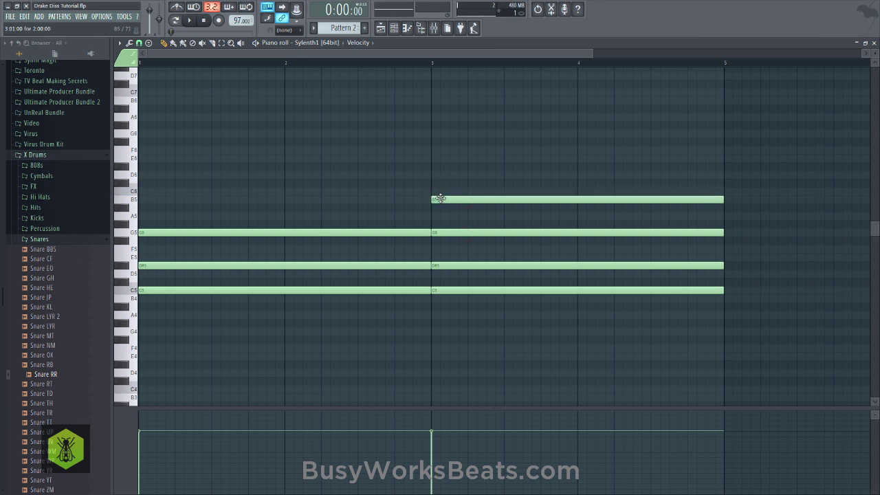
{"action": "left_click", "coordinate": [431, 166]}
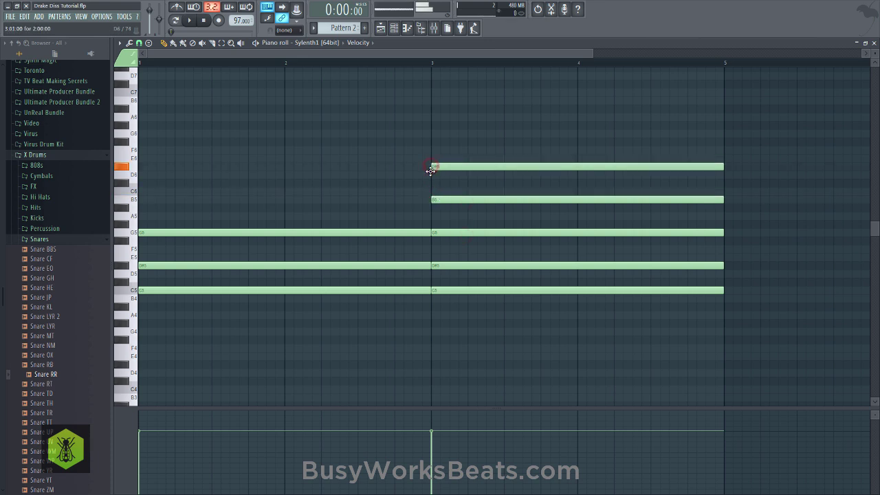
{"action": "left_click_drag", "start_coordinate": [430, 171], "coordinate": [438, 181]}
Drop the bar-3 note to B4 and remove C5 from bars 3–5 so B4 replaces it
{"action": "left_click", "coordinate": [456, 199]}
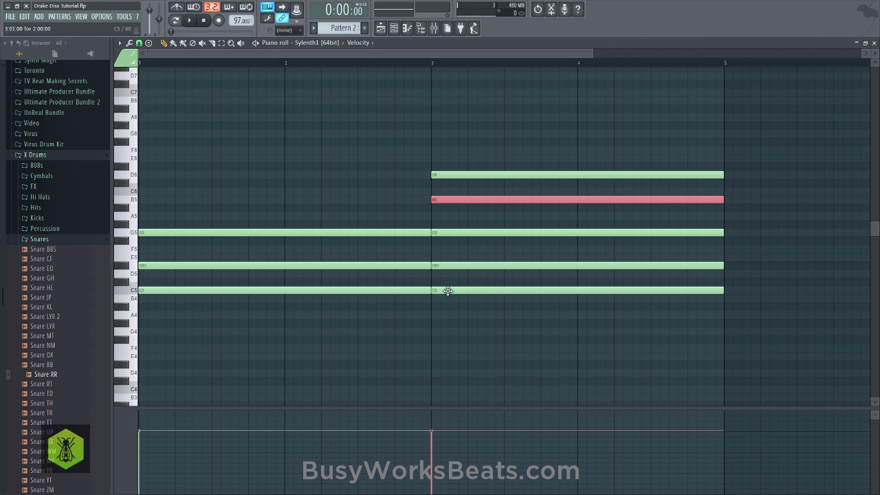
{"action": "right_click", "coordinate": [458, 173]}
{"action": "key", "text": "ctrl+Down"}
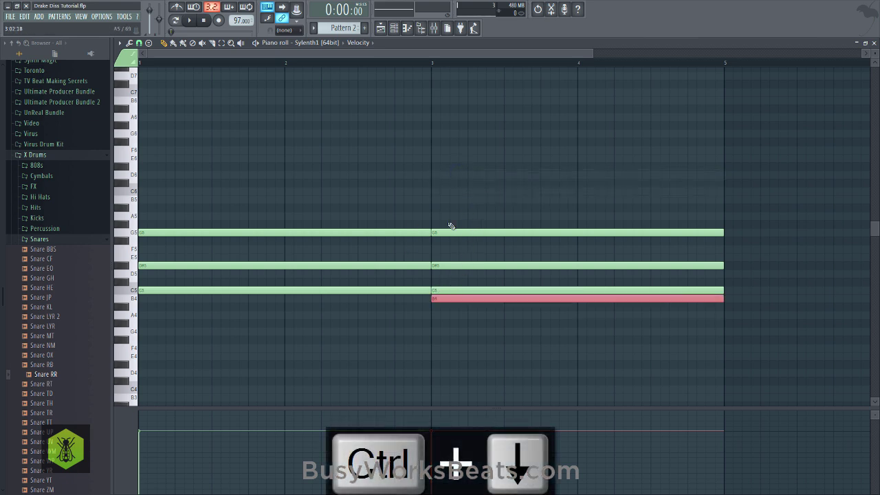
{"action": "right_click", "coordinate": [440, 289]}
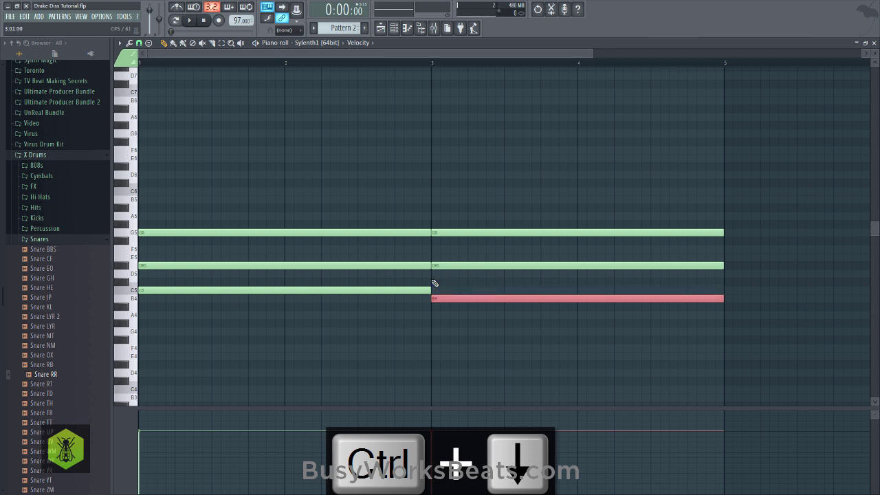
{"action": "key", "text": "space"}
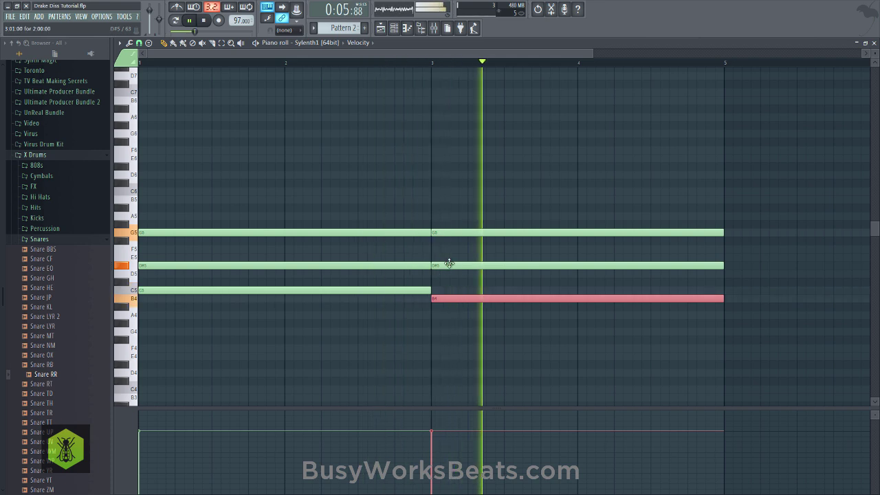
{"action": "key", "text": "space"}
Copy the whole four-bar chord progression so it repeats from bar 5
{"action": "scroll", "coordinate": [369, 64], "scroll_direction": "down", "scroll_amount": 2}
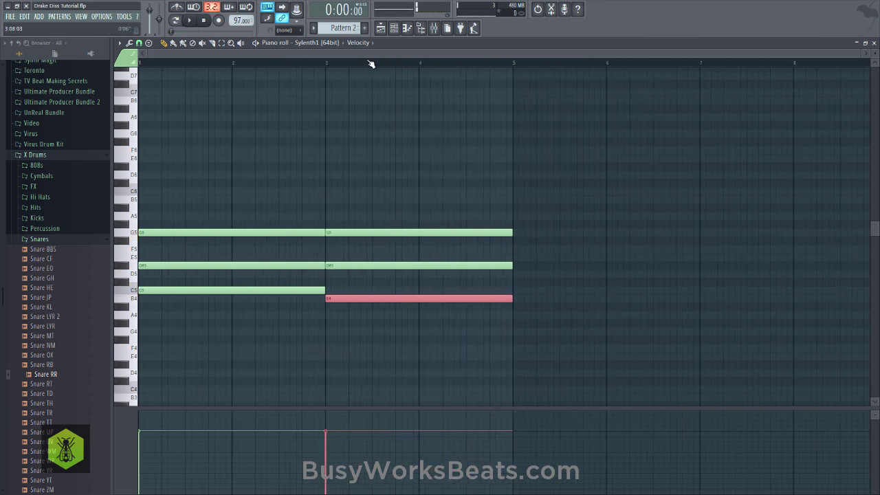
{"action": "key", "text": "ctrl+a"}
{"action": "left_click_drag", "start_coordinate": [156, 292], "coordinate": [520, 291]}
{"action": "left_click_drag", "start_coordinate": [463, 57], "coordinate": [621, 117]}
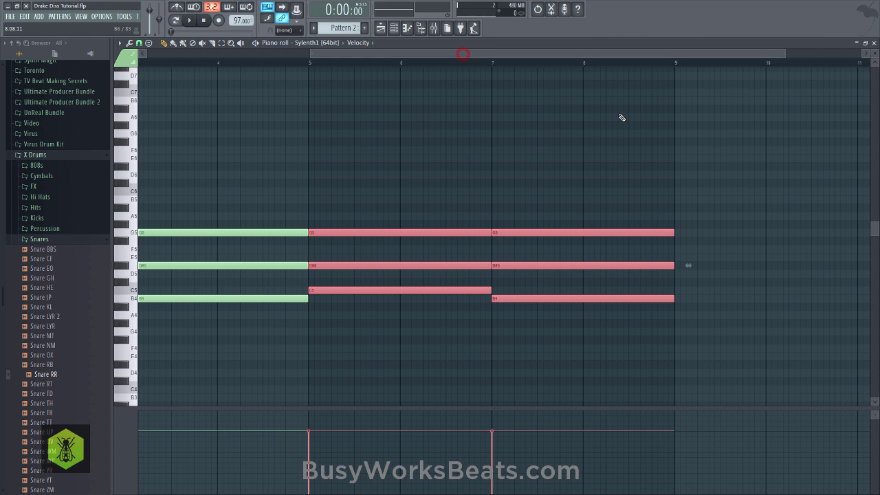
{"action": "left_click", "coordinate": [510, 198]}
Rework the bar-7 chord with a D4 and an added C5, then save the project
{"action": "left_click_drag", "start_coordinate": [454, 301], "coordinate": [451, 276]}
{"action": "key", "text": "ctrl+Down"}
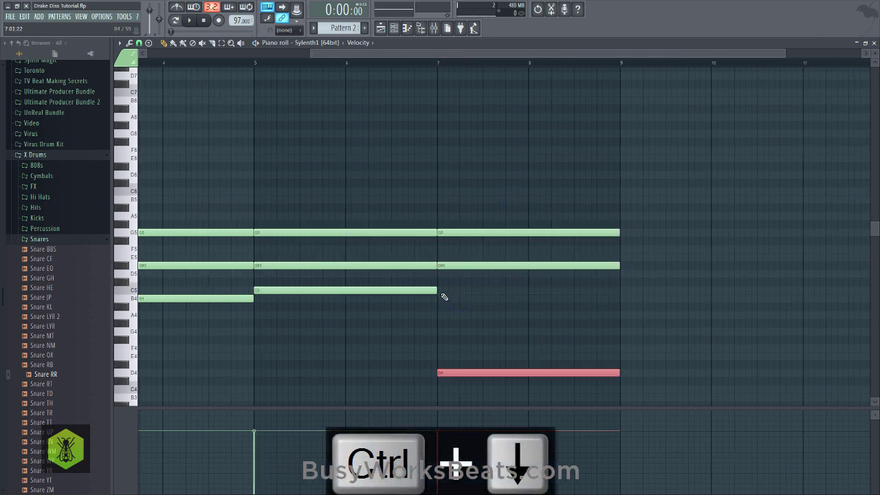
{"action": "left_click", "coordinate": [442, 290]}
{"action": "key", "text": "space"}
{"action": "scroll", "coordinate": [336, 65], "scroll_direction": "down", "scroll_amount": 3}
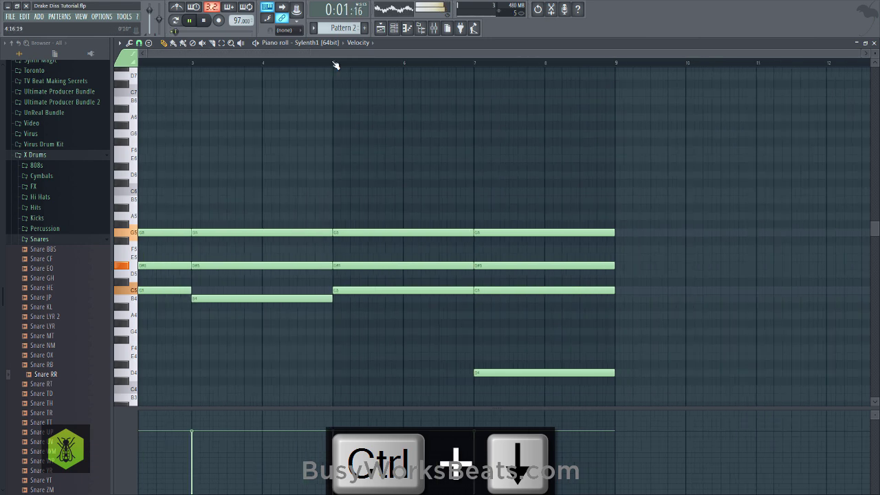
{"action": "left_click", "coordinate": [338, 61]}
{"action": "left_click", "coordinate": [377, 60]}
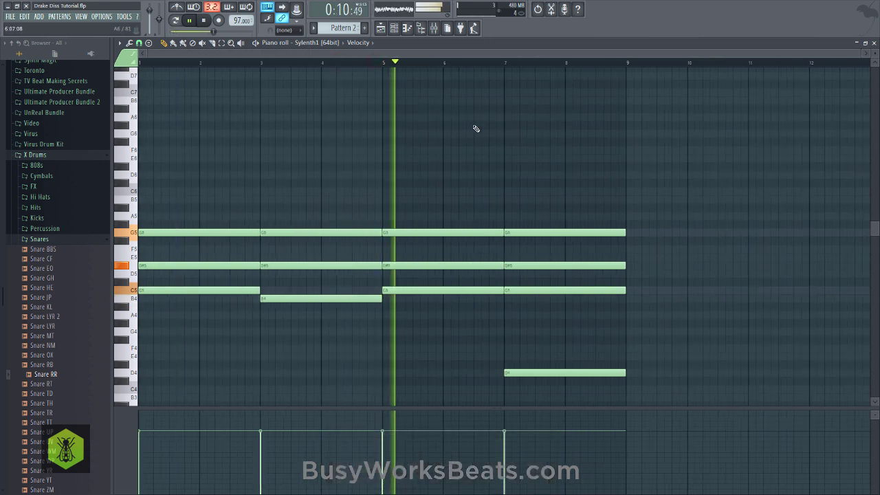
{"action": "key", "text": "ctrl+s"}
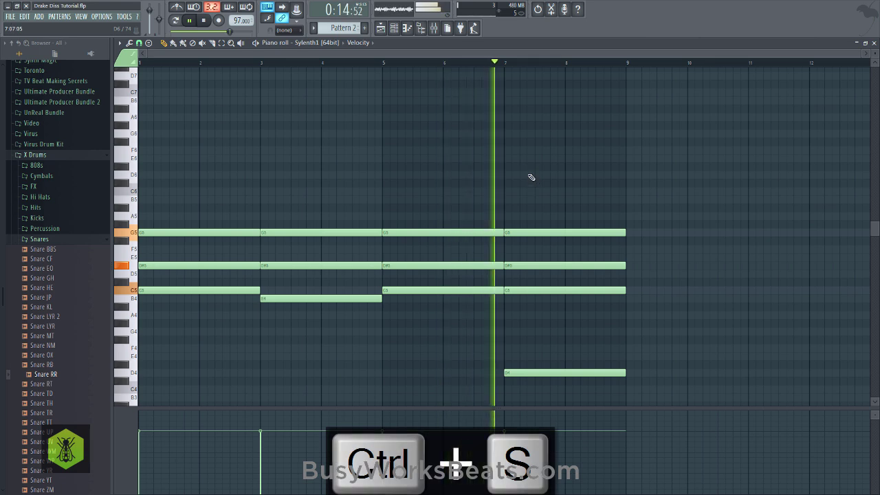
Raise bar 7's D4 to D5 and delete D#5 so D5 replaces it
{"action": "key", "text": "space"}
{"action": "left_click", "coordinate": [509, 373]}
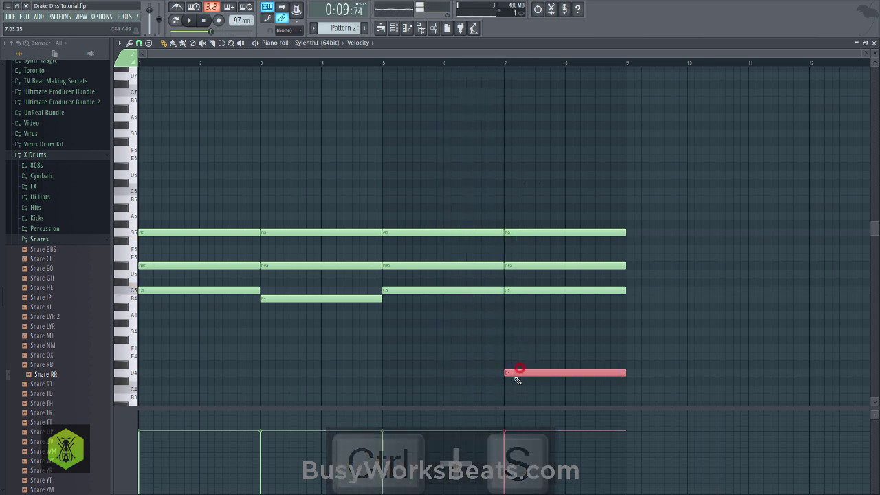
{"action": "key", "text": "ctrl+Up"}
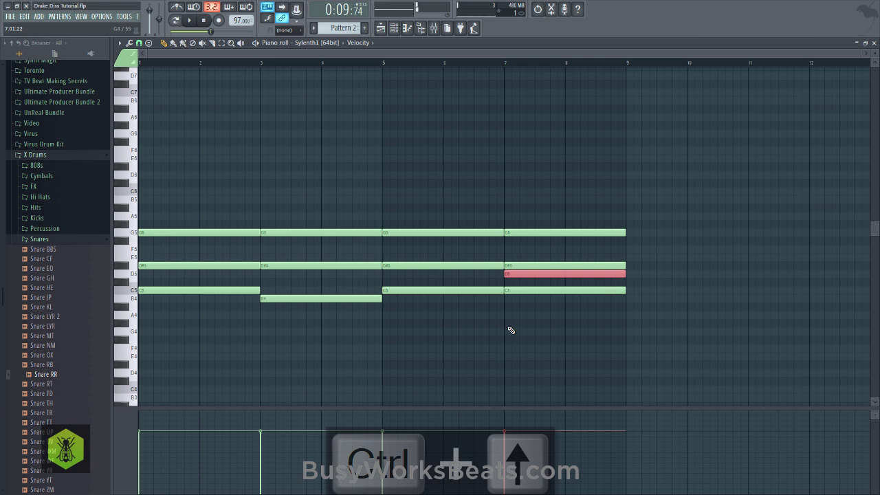
{"action": "right_click", "coordinate": [517, 273]}
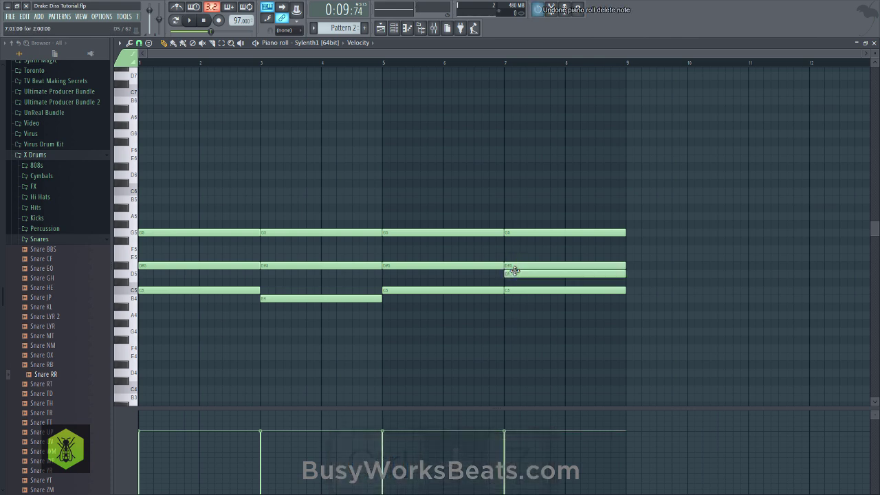
{"action": "key", "text": "ctrl+z"}
{"action": "right_click", "coordinate": [514, 266]}
{"action": "left_click", "coordinate": [468, 64]}
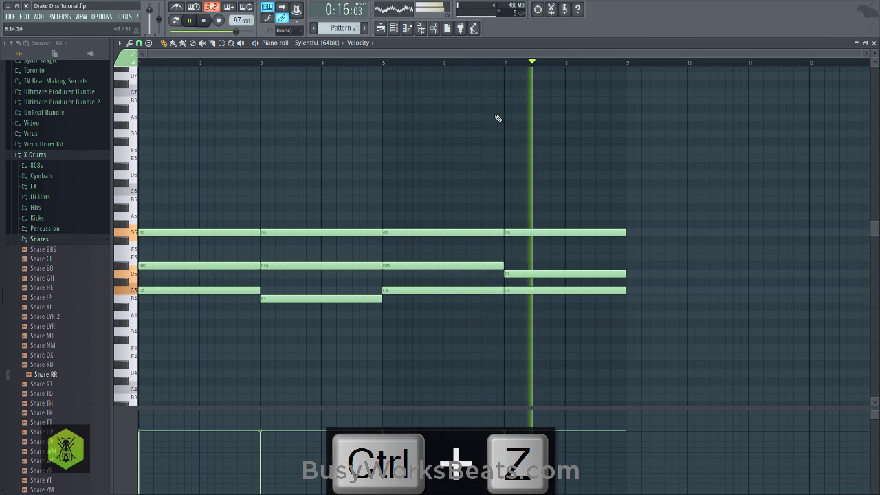
{"action": "key", "text": "space"}
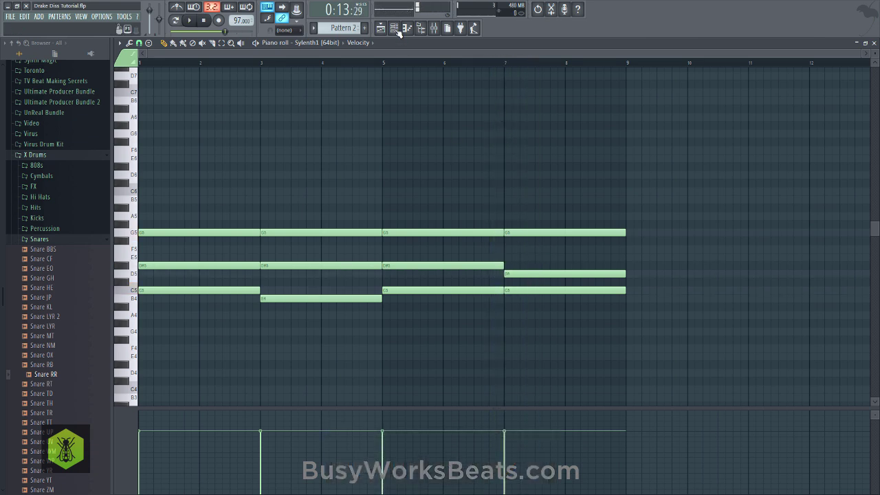
{"action": "left_click", "coordinate": [395, 29]}
Open Sylenth1 and turn down the Osc A2 volume
{"action": "left_click", "coordinate": [208, 128]}
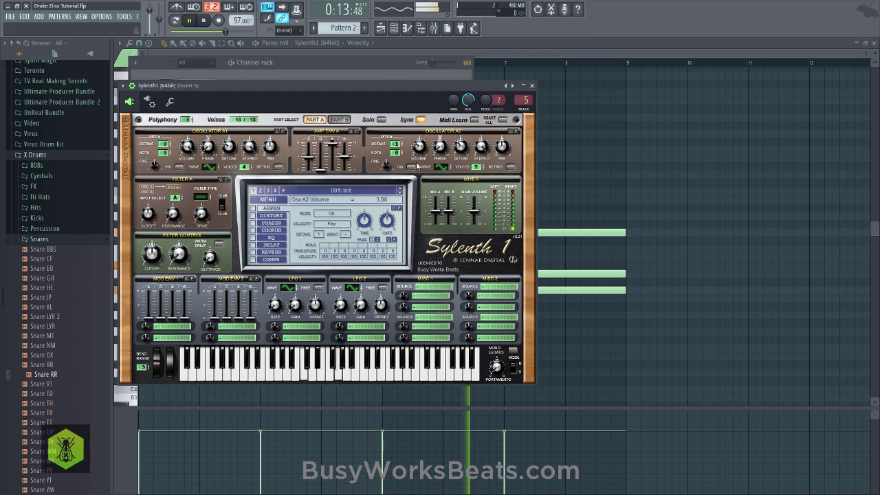
{"action": "left_click_drag", "start_coordinate": [419, 146], "coordinate": [421, 166]}
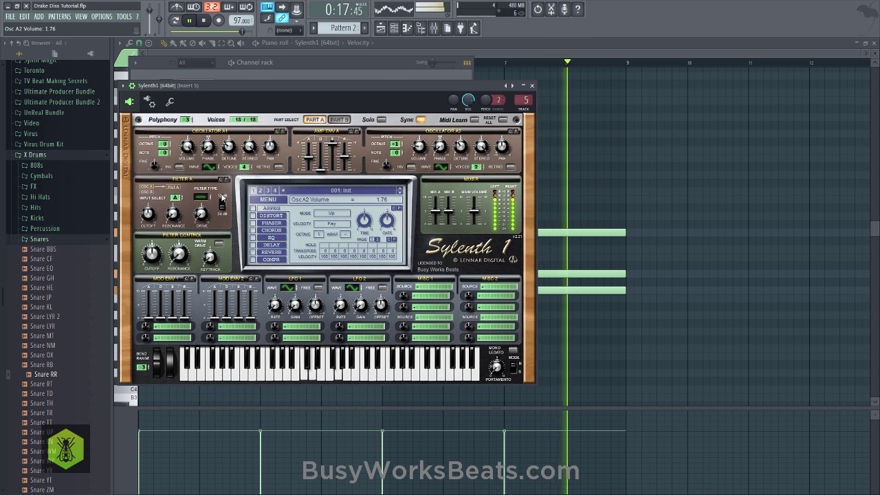
{"action": "key", "text": "space"}
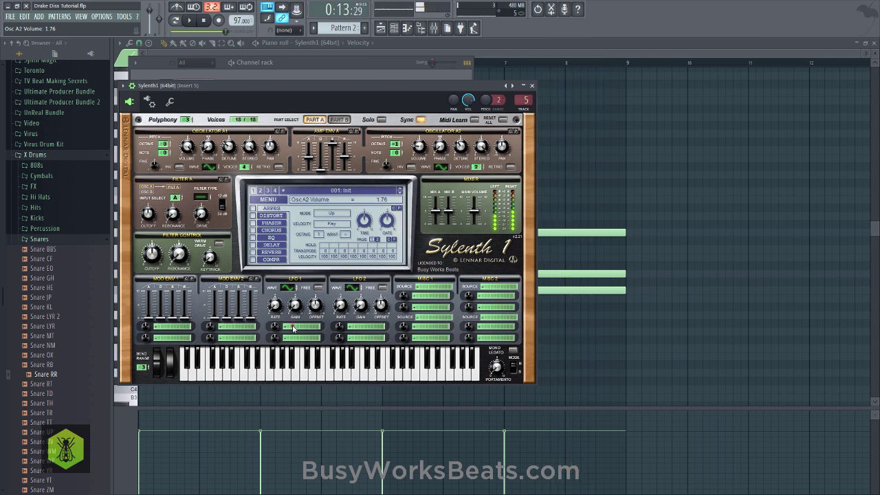
Route LFO 1 to Volume A, raise its amount and set its rate to 5.60 Hz
{"action": "left_click", "coordinate": [291, 327]}
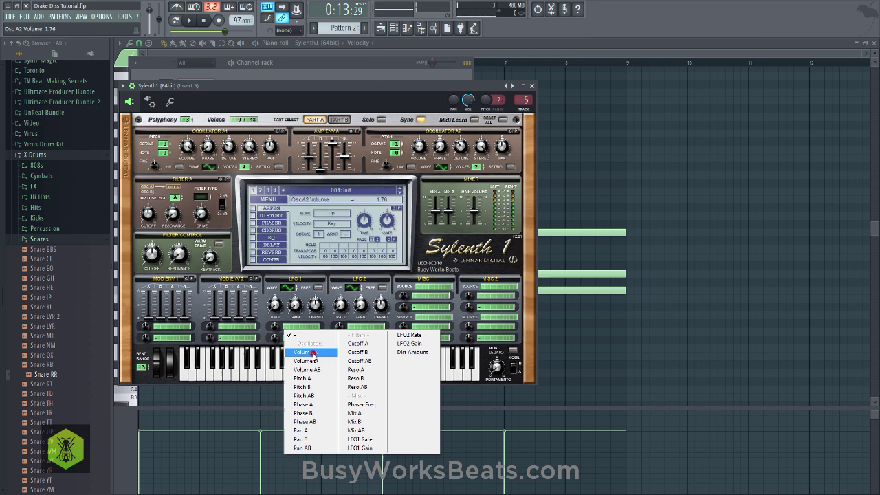
{"action": "left_click", "coordinate": [306, 351]}
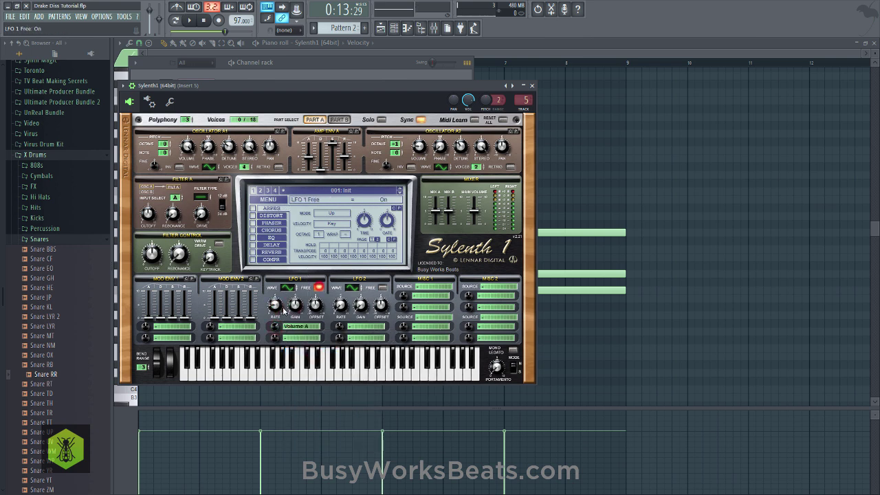
{"action": "key", "text": "space"}
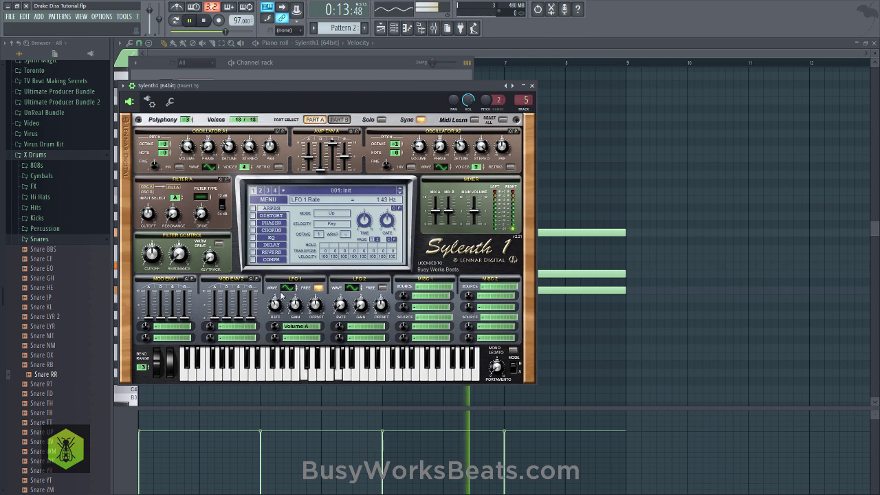
{"action": "left_click_drag", "start_coordinate": [275, 327], "coordinate": [277, 323]}
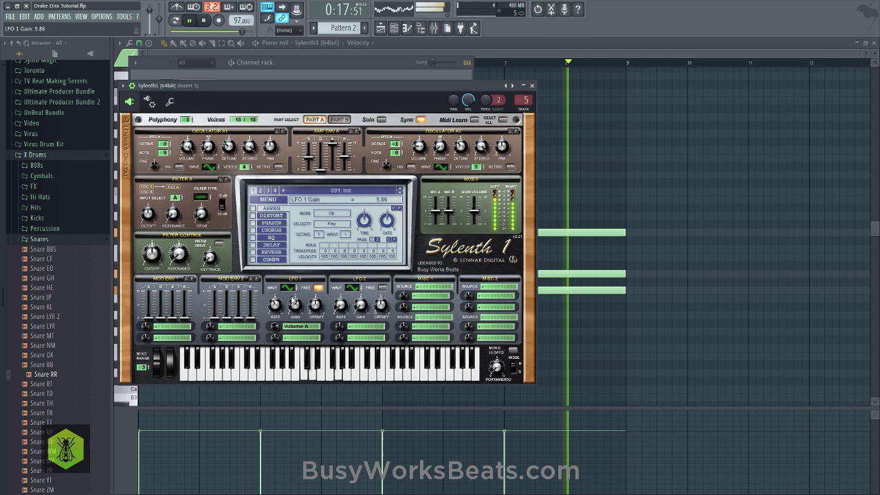
{"action": "left_click_drag", "start_coordinate": [275, 305], "coordinate": [279, 314]}
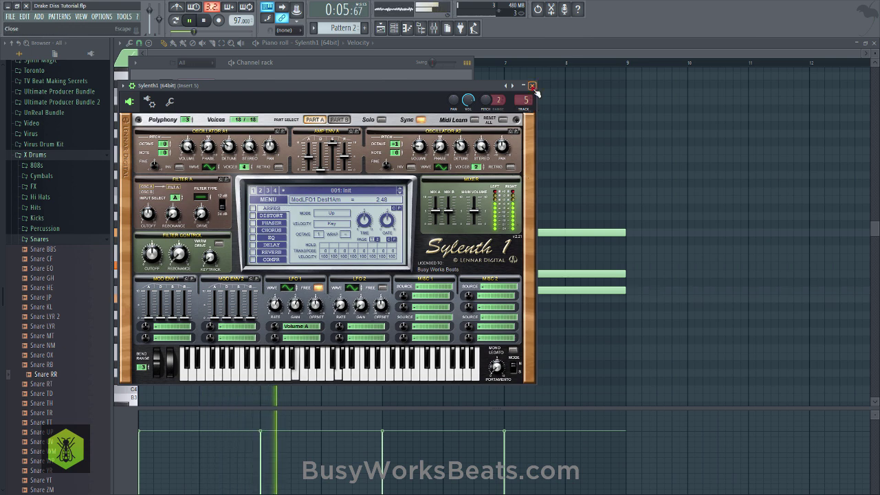
Close the Sylenth1, channel rack and piano roll windows to return to the Playlist
{"action": "left_click", "coordinate": [531, 85]}
{"action": "left_click", "coordinate": [565, 133]}
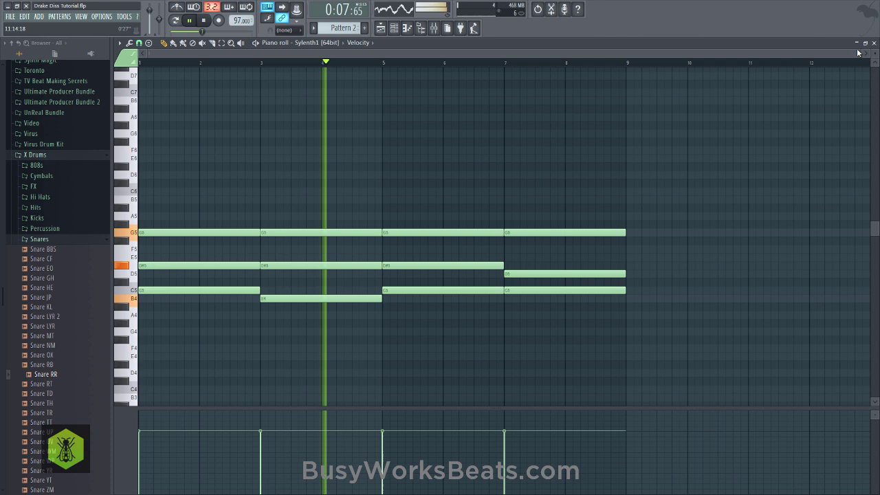
{"action": "key", "text": "F5"}
{"action": "left_click", "coordinate": [797, 130]}
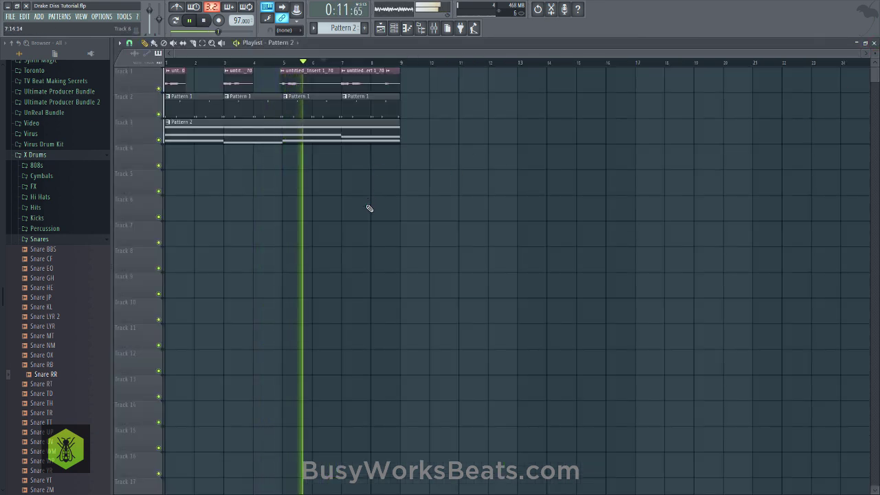
{"action": "left_click", "coordinate": [433, 28]}
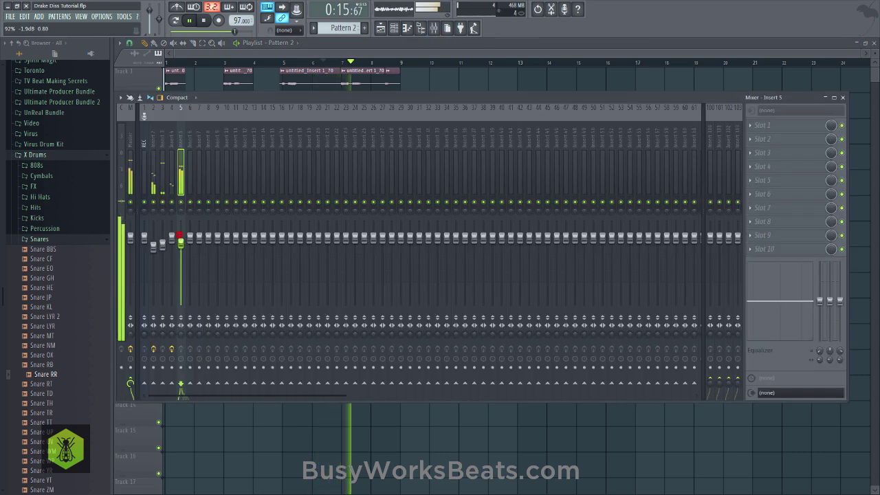
{"action": "left_click", "coordinate": [425, 83]}
Start an empty Pattern 3 and load Sylenth1 (64bit) as a new channel
{"action": "left_click", "coordinate": [394, 29]}
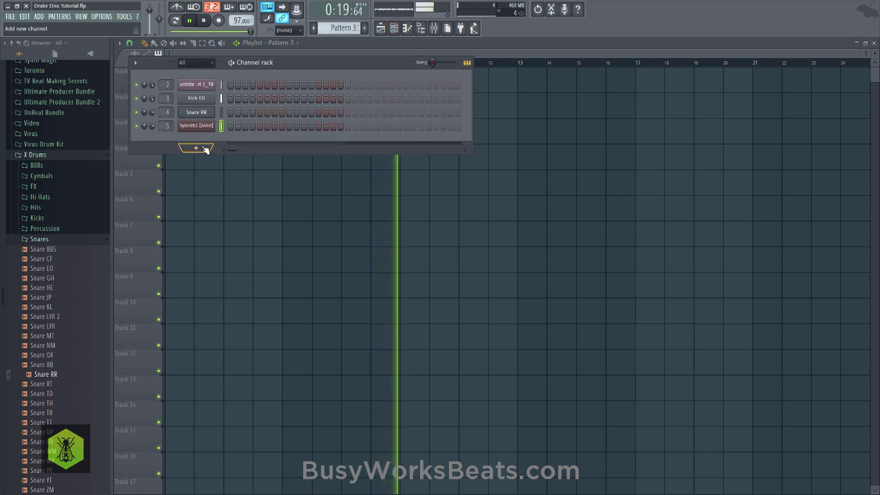
{"action": "left_click", "coordinate": [205, 148]}
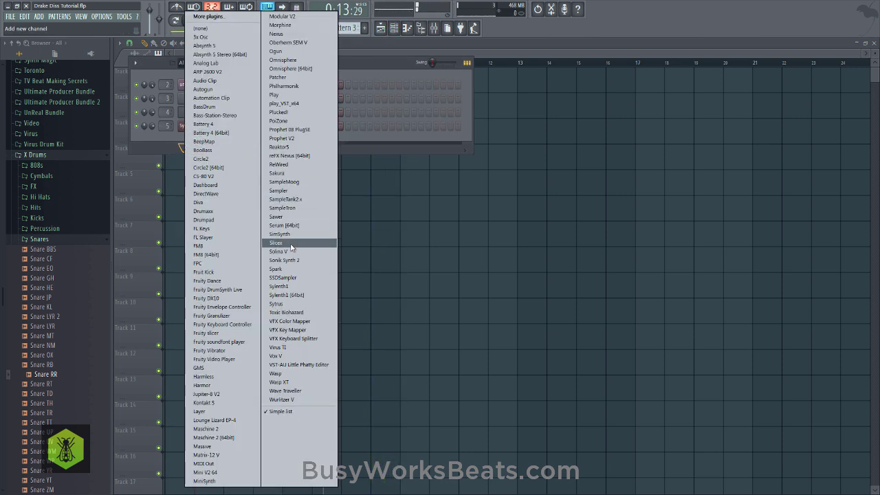
{"action": "left_click", "coordinate": [292, 294]}
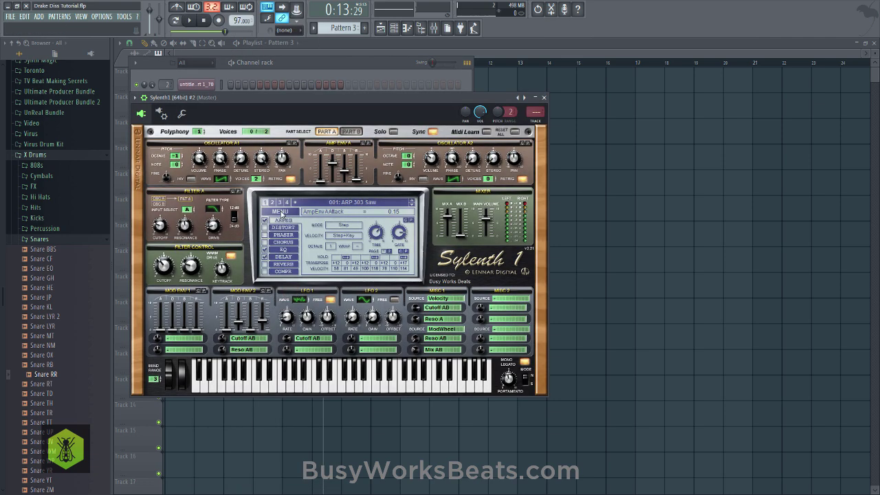
Reset Sylenth1 #2 to the 001: Init preset and close its window
{"action": "left_click", "coordinate": [280, 212]}
{"action": "left_click", "coordinate": [300, 317]}
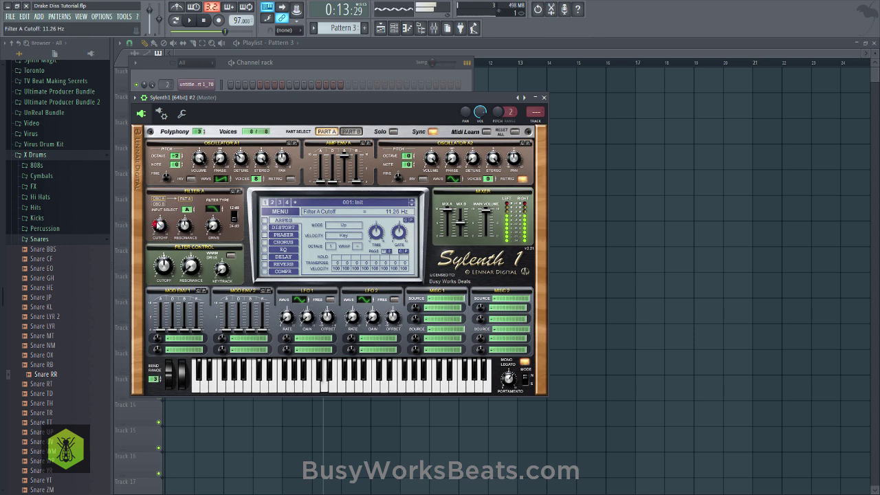
{"action": "left_click", "coordinate": [544, 99]}
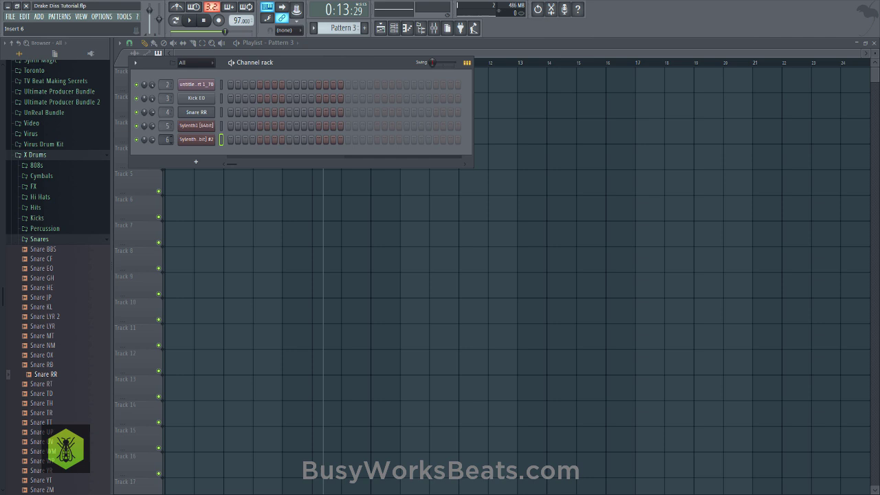
Copy the bottom C5 and B4 chord notes from Pattern 2's Sylenth1 part
{"action": "key", "text": "space"}
{"action": "right_click", "coordinate": [203, 146]}
{"action": "left_click", "coordinate": [496, 216]}
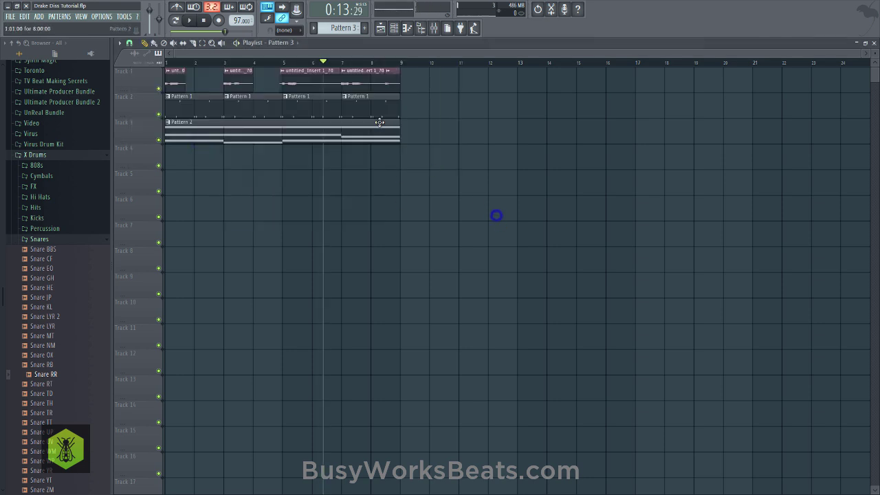
{"action": "left_click", "coordinate": [399, 29]}
{"action": "left_click_drag", "start_coordinate": [343, 33], "coordinate": [344, 29]}
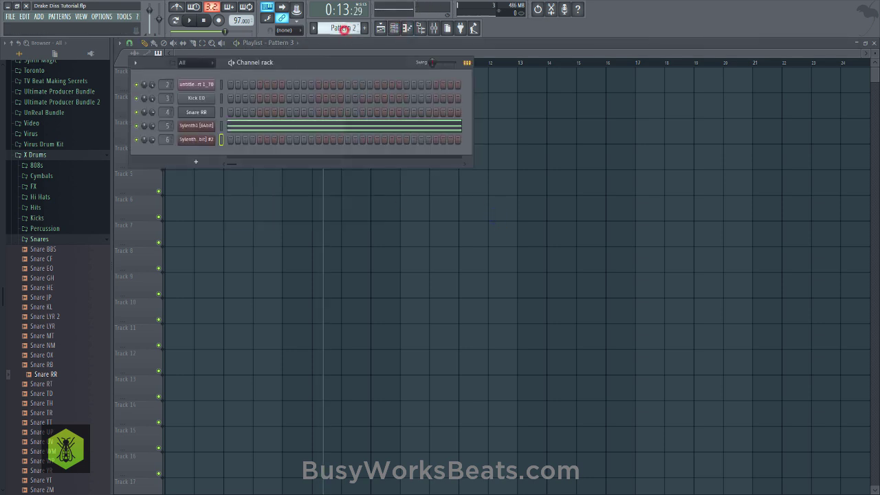
{"action": "left_click", "coordinate": [320, 129]}
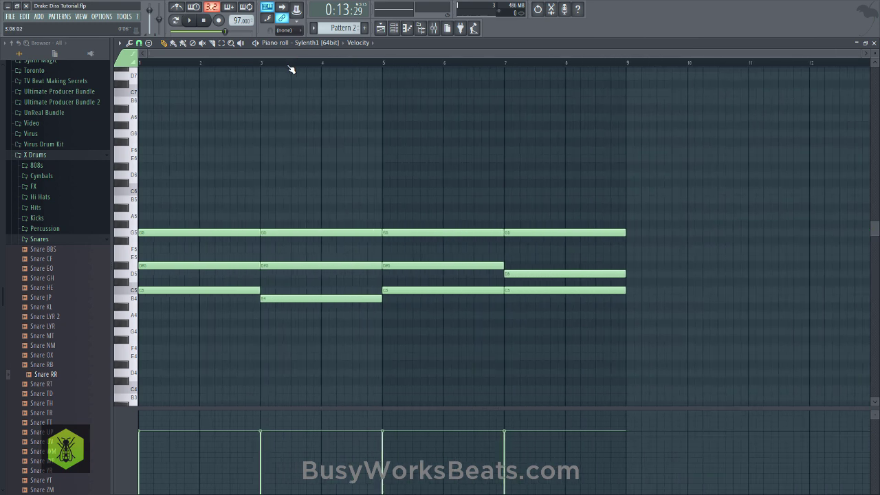
{"action": "left_click_drag", "start_coordinate": [240, 277], "coordinate": [312, 313]}
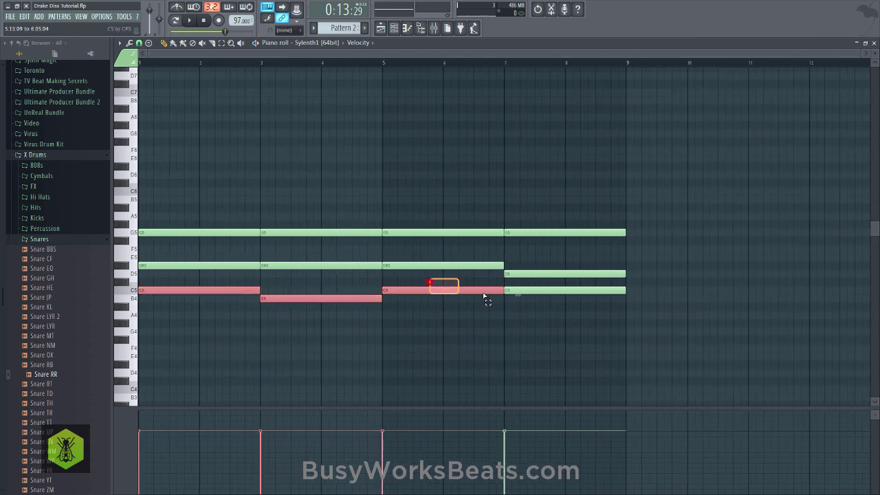
{"action": "key", "text": "ctrl+c"}
Paste the copied bass notes into Sylenth1 #2's piano roll in Pattern 3
{"action": "left_click_drag", "start_coordinate": [347, 30], "coordinate": [347, 26]}
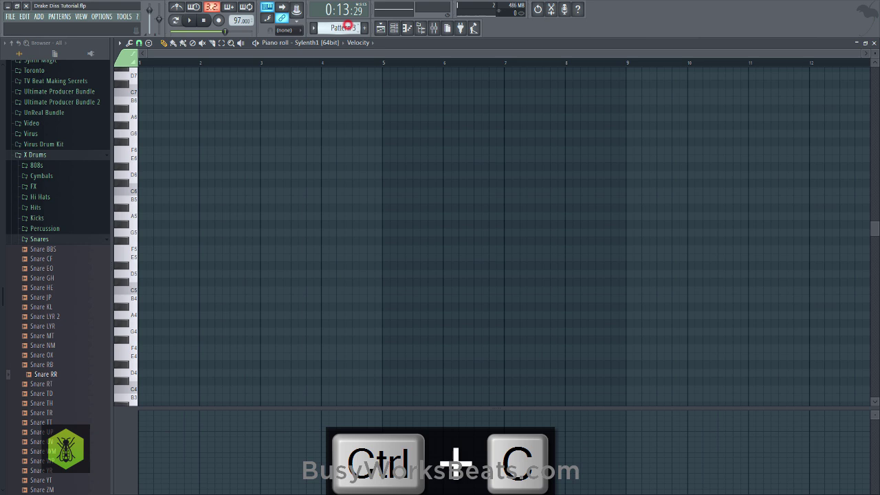
{"action": "left_click", "coordinate": [873, 42]}
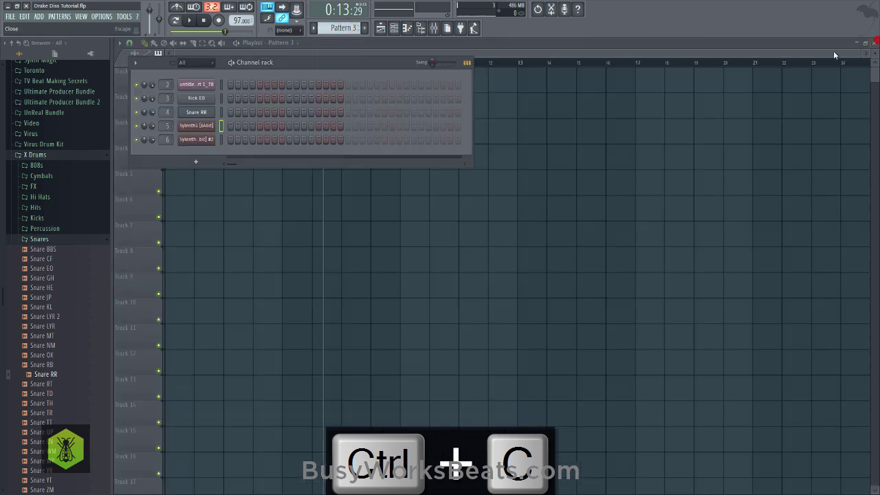
{"action": "right_click", "coordinate": [205, 145]}
{"action": "left_click", "coordinate": [231, 141]}
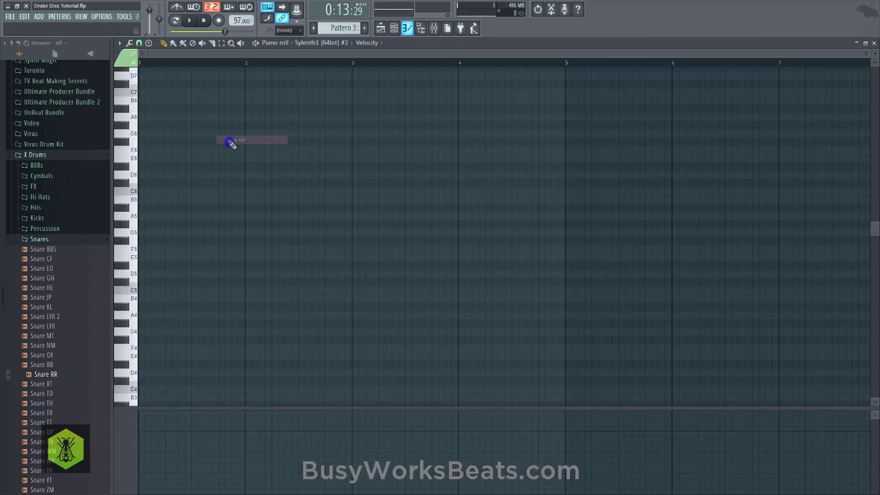
{"action": "key", "text": "ctrl+v"}
{"action": "left_click", "coordinate": [873, 42]}
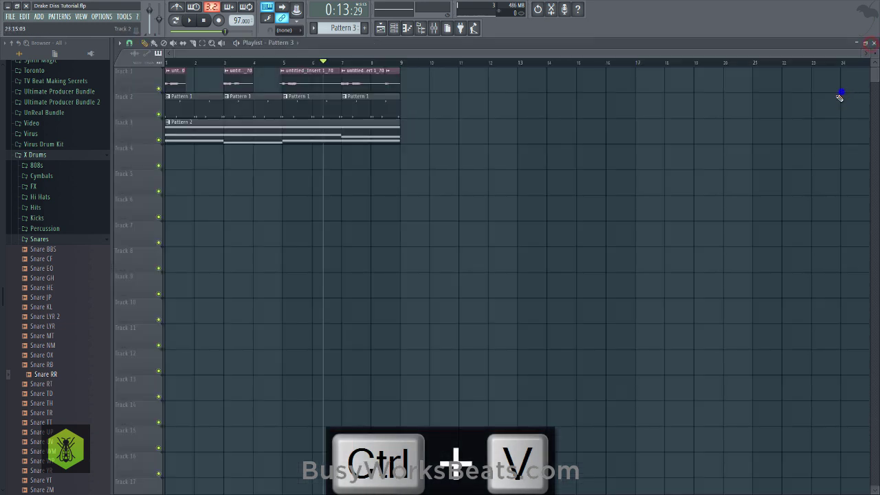
Place Pattern 3 on Track 4 at bar 9 and duplicate the other clips to bar 9
{"action": "left_click", "coordinate": [406, 157]}
{"action": "left_click_drag", "start_coordinate": [296, 130], "coordinate": [486, 127]}
{"action": "left_click_drag", "start_coordinate": [421, 107], "coordinate": [160, 89]}
{"action": "key", "text": "ctrl+b"}
{"action": "key", "text": "space"}
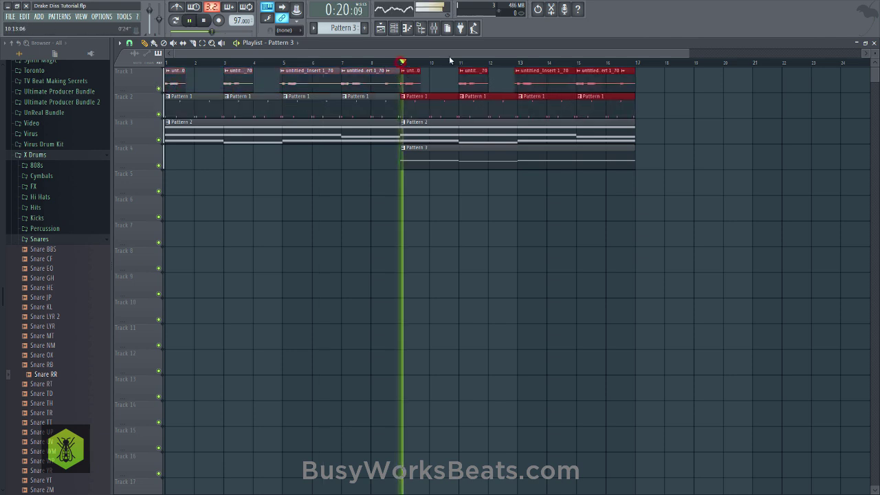
Set Sylenth1 #2's Porta Mode to Slide with Filter A resonance near 9.43, then close it
{"action": "left_click", "coordinate": [434, 29]}
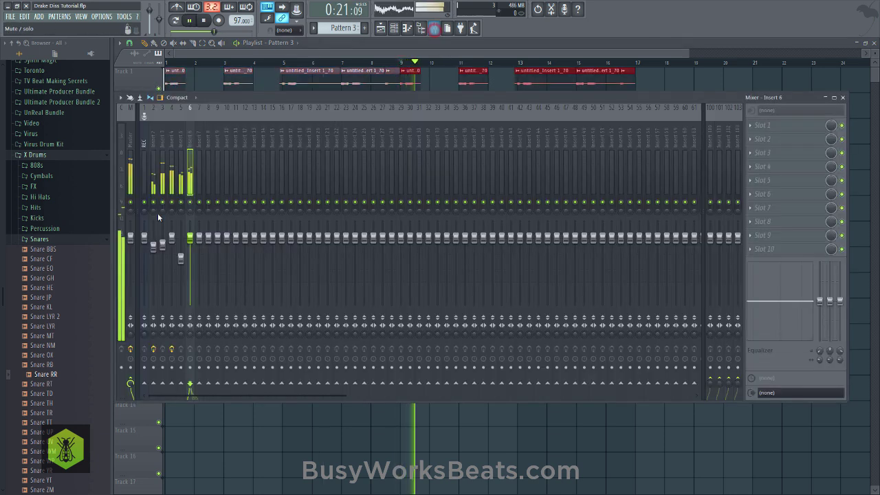
{"action": "left_click", "coordinate": [394, 30]}
{"action": "left_click", "coordinate": [196, 140]}
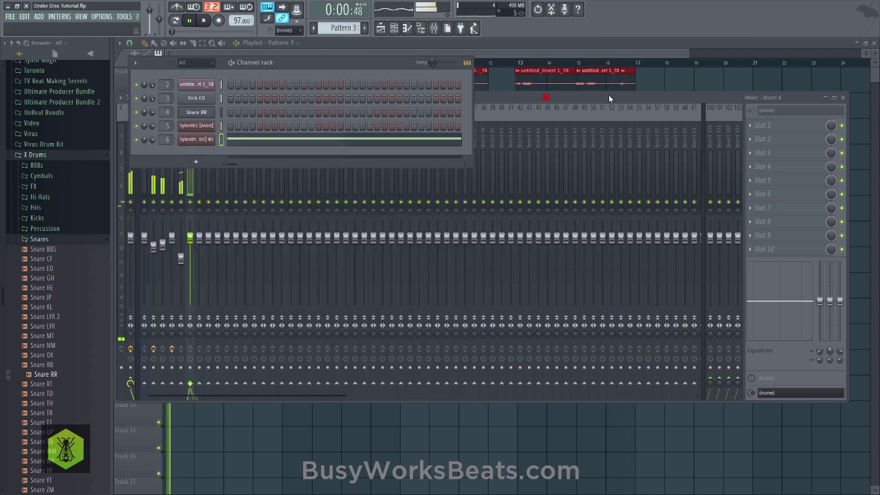
{"action": "key", "text": "F12"}
{"action": "left_click", "coordinate": [403, 62]}
{"action": "left_click", "coordinate": [394, 28]}
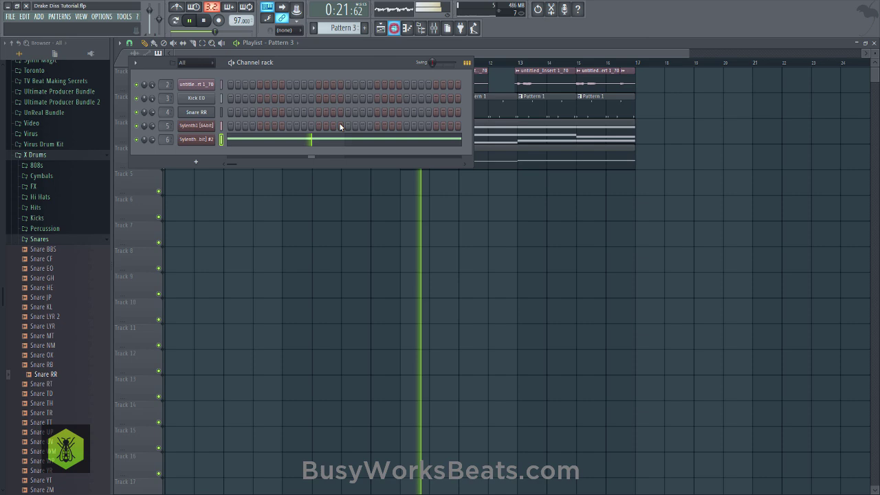
{"action": "left_click", "coordinate": [206, 138]}
{"action": "key", "text": "space"}
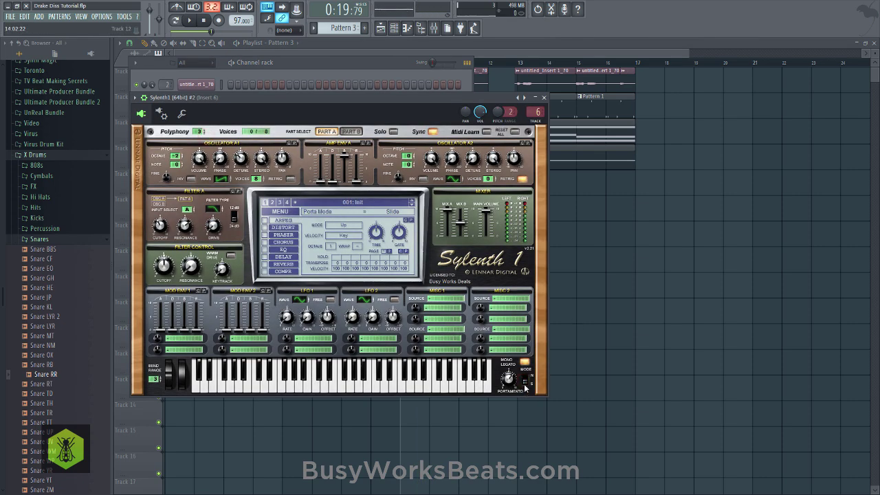
{"action": "key", "text": "F12"}
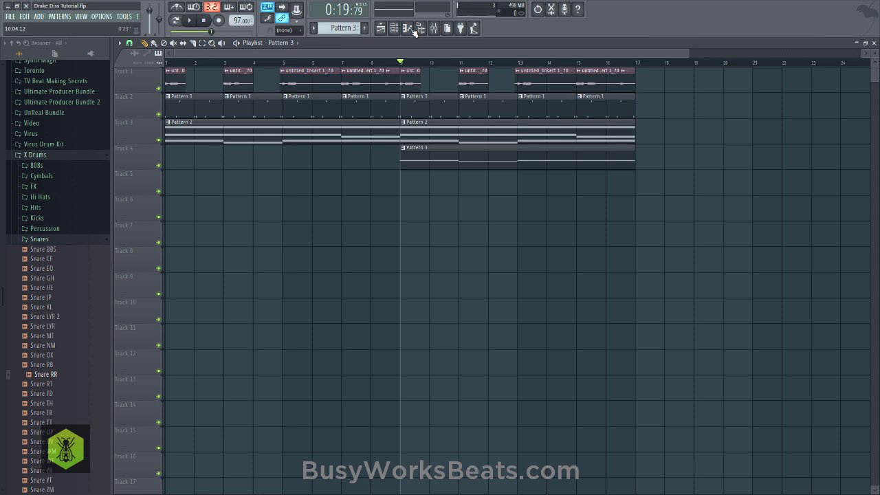
Start playback from bar 9 and show the mixer
{"action": "key", "text": "space"}
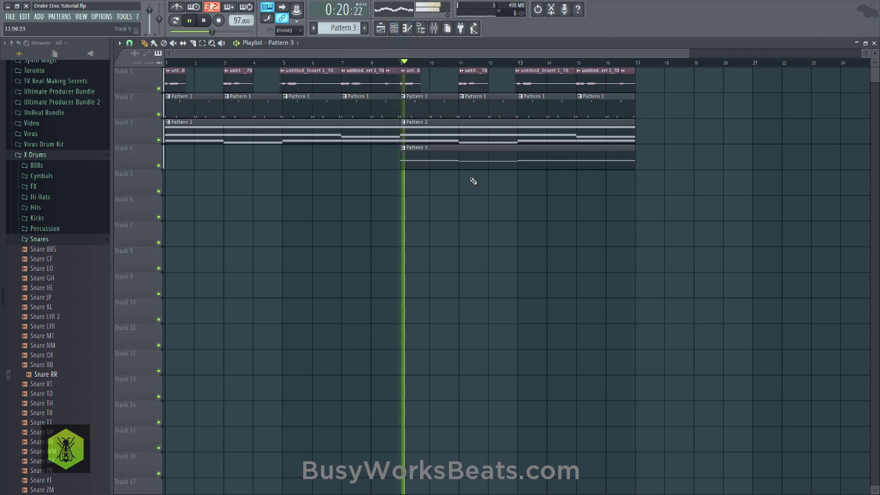
{"action": "left_click", "coordinate": [433, 28]}
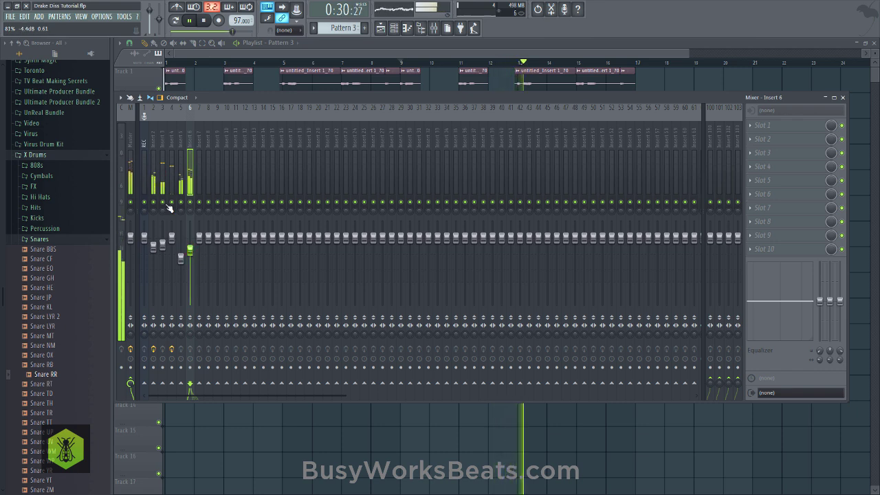
Pull the band 7 low-pass cutoff of Insert 2's Parametric EQ 2 well below 2.5 kHz
{"action": "left_click", "coordinate": [154, 159]}
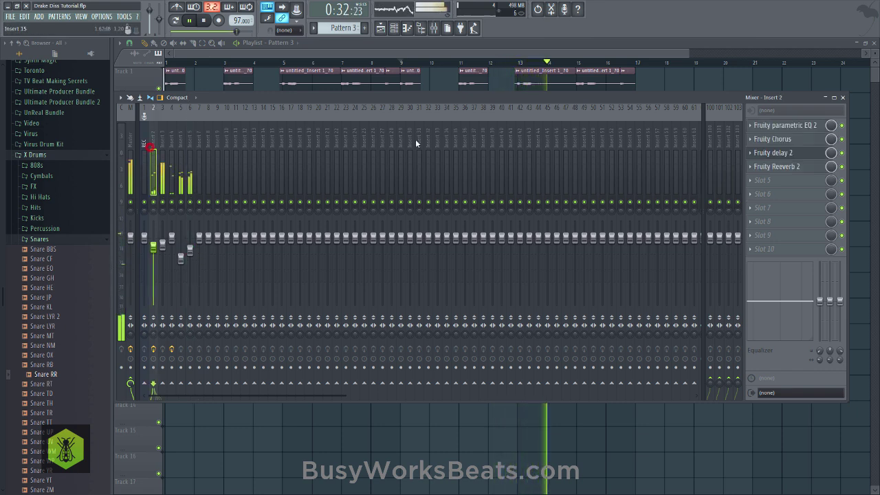
{"action": "left_click", "coordinate": [788, 124]}
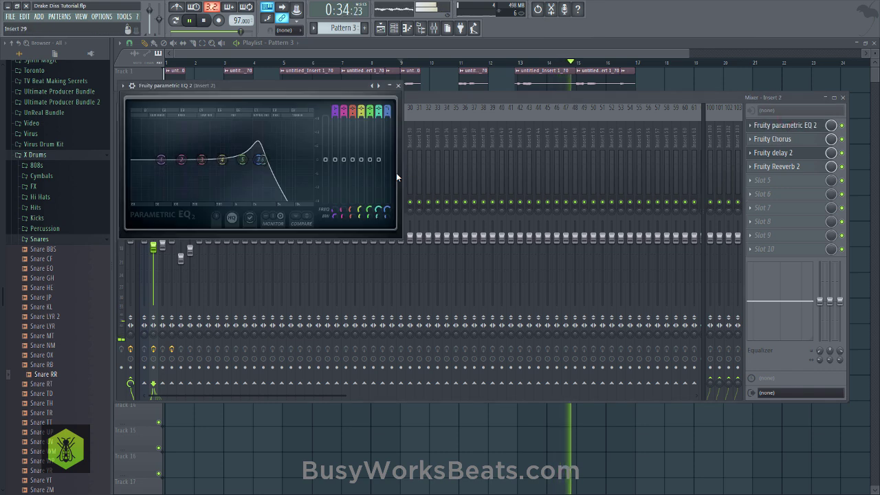
{"action": "right_click", "coordinate": [387, 210]}
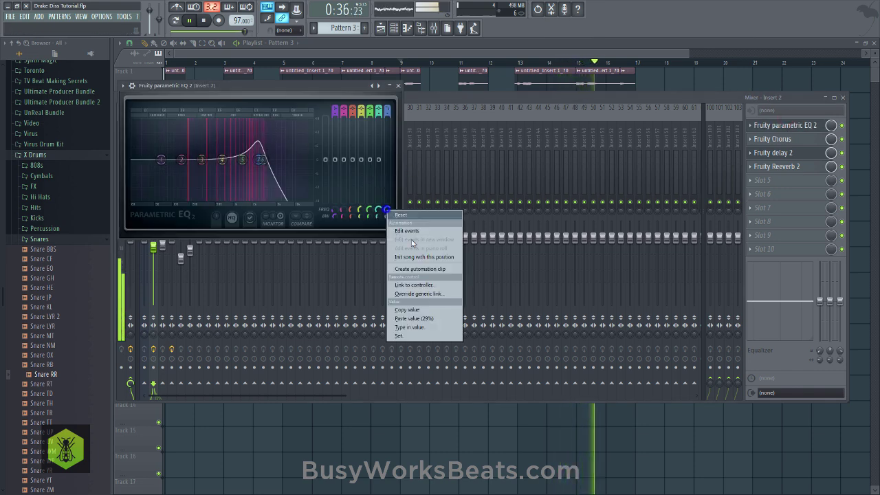
{"action": "left_click", "coordinate": [413, 309]}
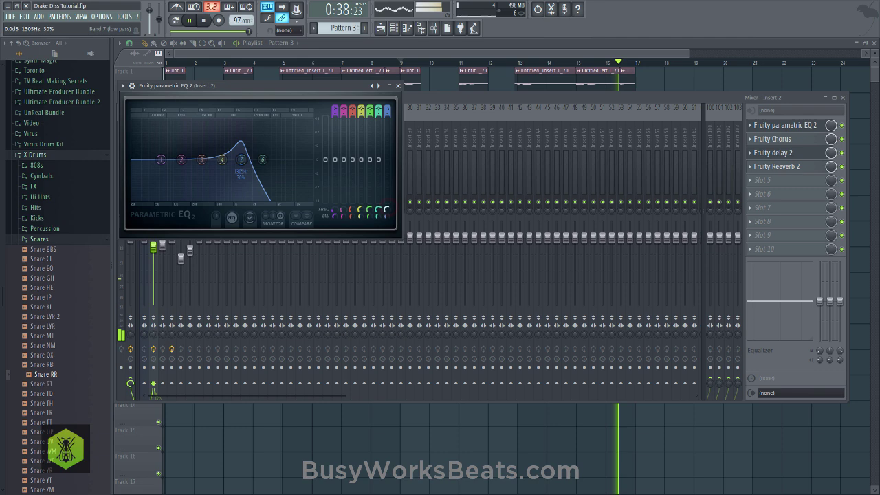
{"action": "left_click_drag", "start_coordinate": [240, 146], "coordinate": [224, 142]}
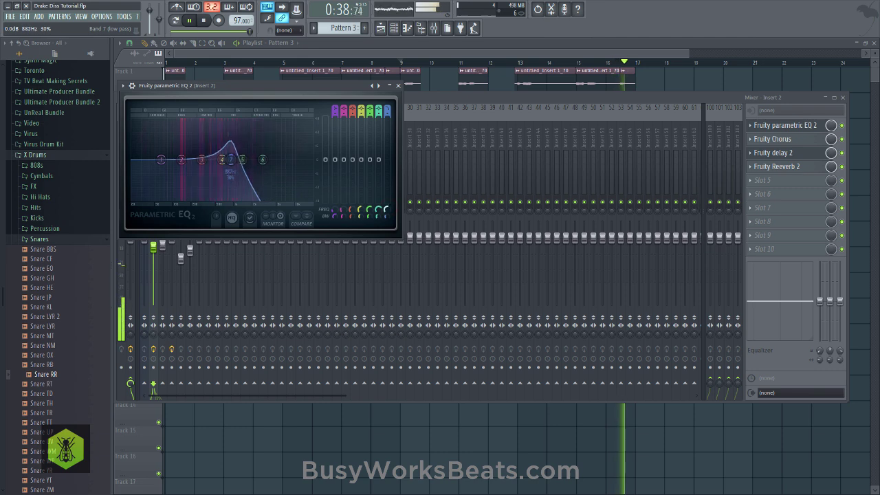
Close the EQ and the mixer, and collapse the Snares folder in the browser
{"action": "left_click", "coordinate": [398, 86]}
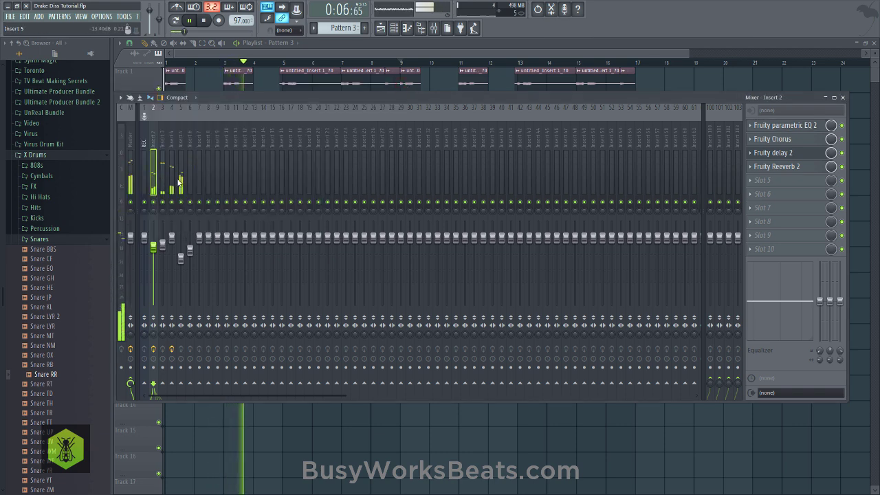
{"action": "key", "text": "F9"}
{"action": "left_click", "coordinate": [81, 239]}
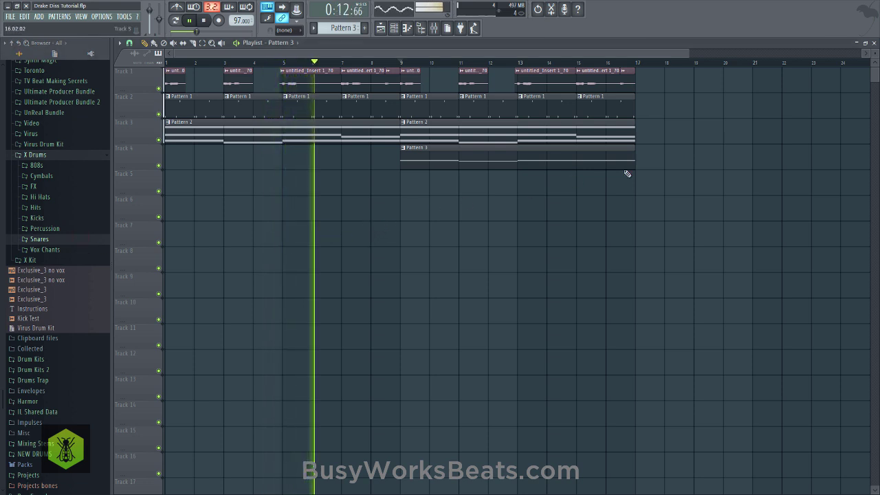
Duplicate all playlist clips on tracks 1–4 to bar 17 and save Drake Diss Tutorial.flp
{"action": "left_click_drag", "start_coordinate": [660, 167], "coordinate": [170, 77]}
{"action": "key", "text": "ctrl+b"}
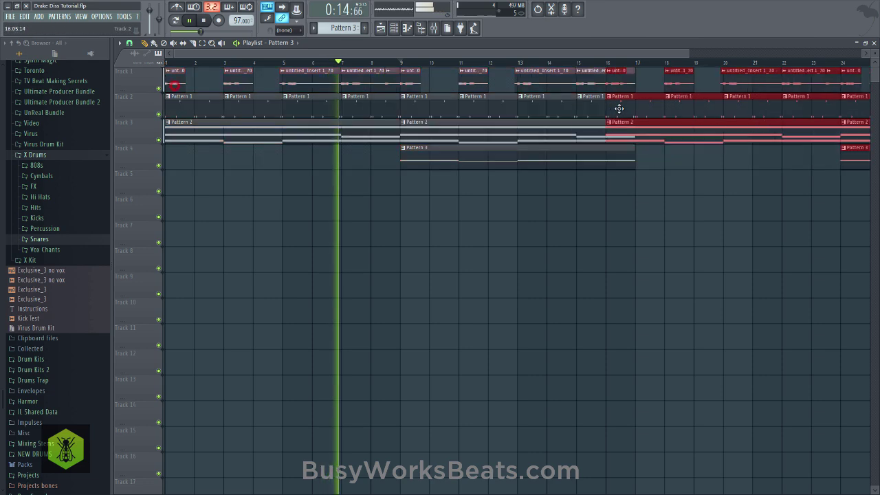
{"action": "scroll", "coordinate": [550, 228], "scroll_direction": "down", "scroll_amount": 5}
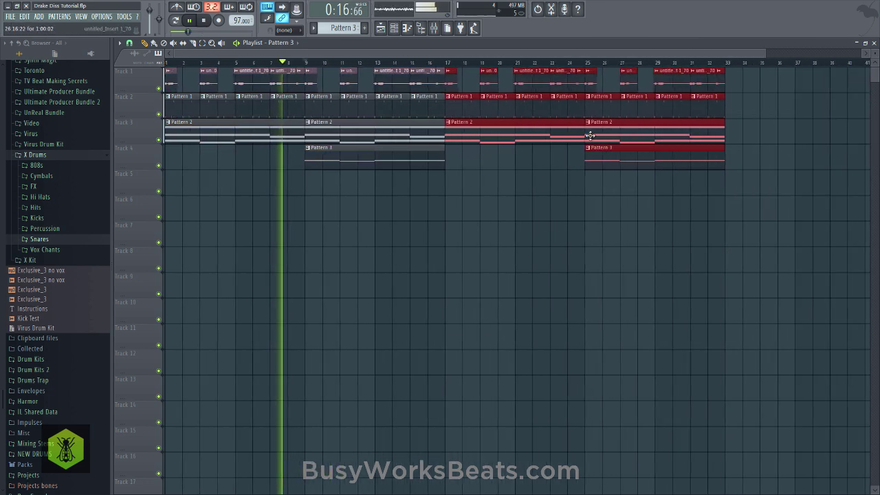
{"action": "left_click", "coordinate": [550, 228]}
{"action": "key", "text": "ctrl+s"}
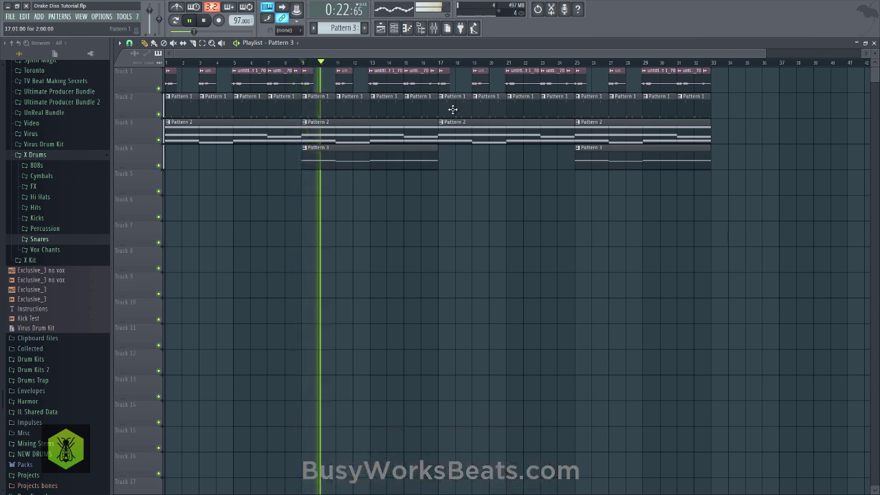
Review the effects on Insert 4 and the Master channel, then return to the playlist
{"action": "left_click", "coordinate": [433, 27]}
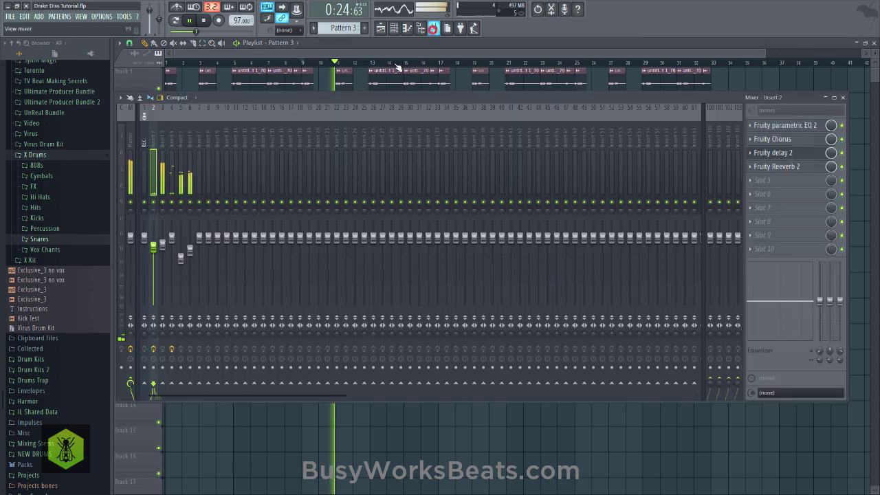
{"action": "left_click", "coordinate": [170, 149]}
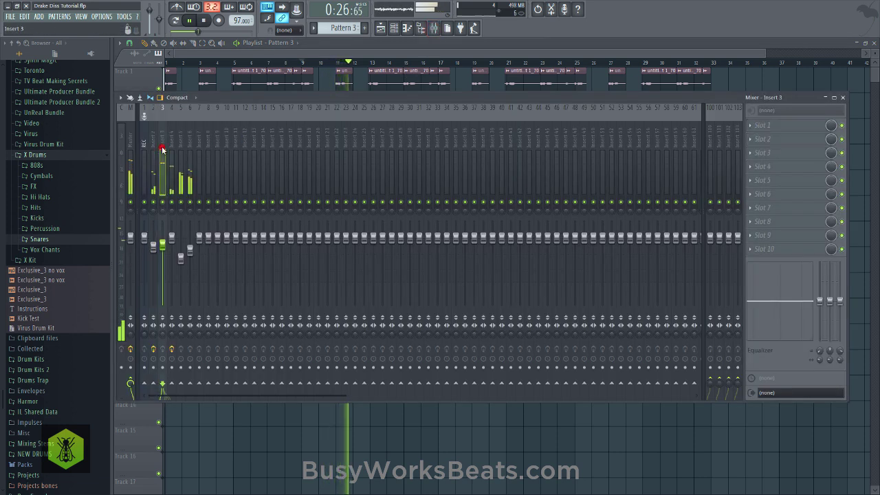
{"action": "left_click", "coordinate": [130, 144]}
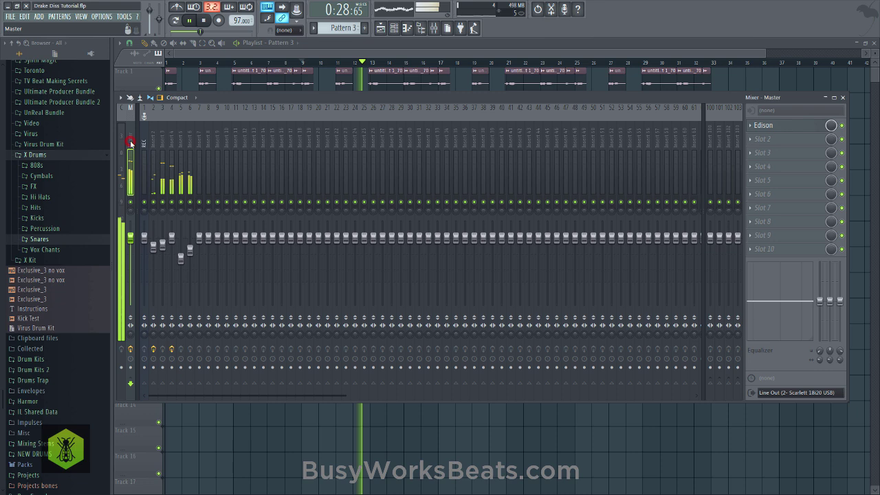
{"action": "left_click", "coordinate": [809, 77]}
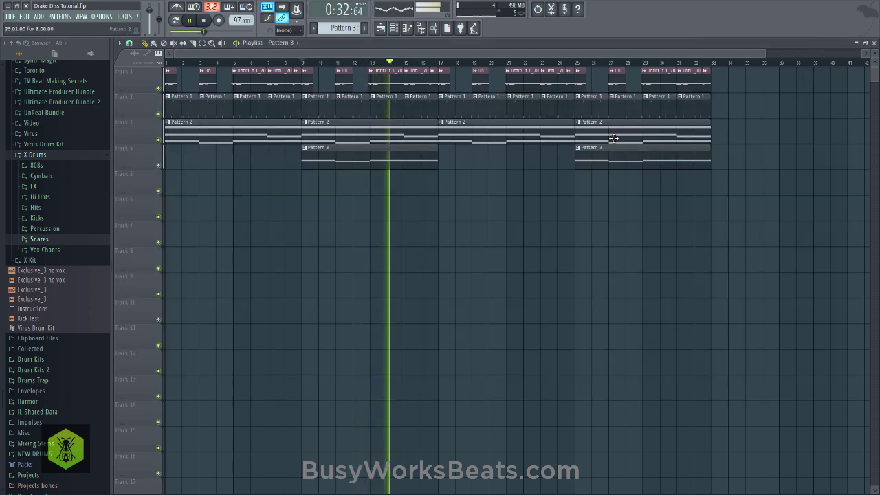
{"action": "left_click", "coordinate": [491, 251]}
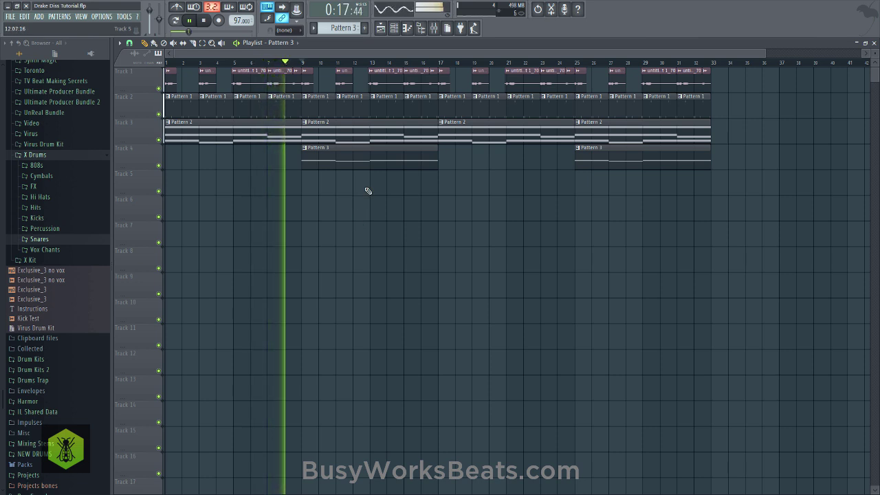
Hide the browser and close the mixer so the playlist spans the full width
{"action": "left_click", "coordinate": [422, 29]}
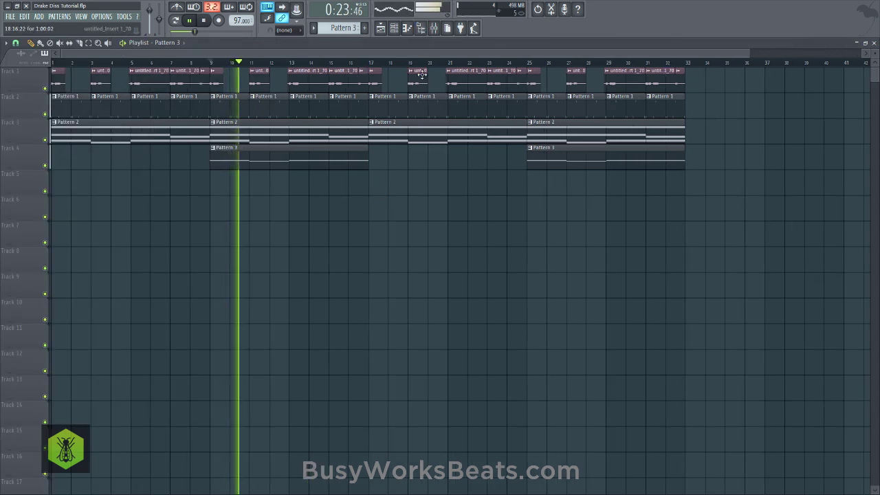
{"action": "left_click", "coordinate": [434, 29]}
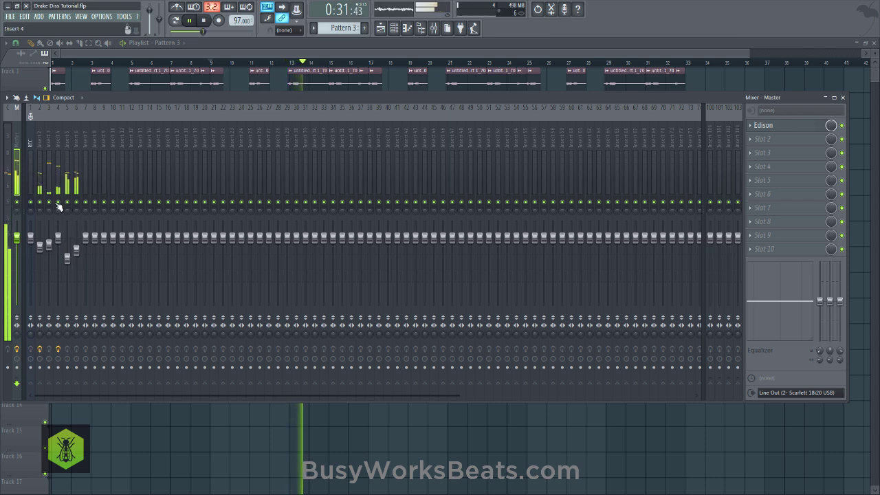
{"action": "key", "text": "F9"}
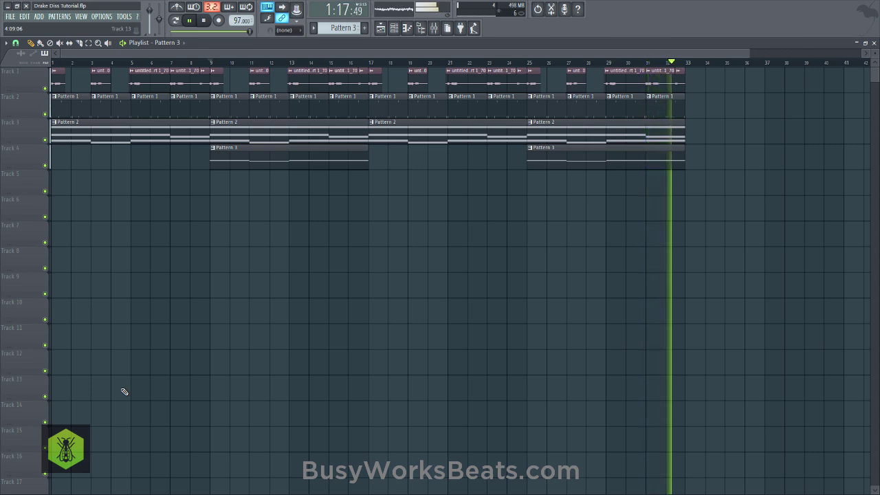
Stop the beat's playback
{"action": "key", "text": "space"}
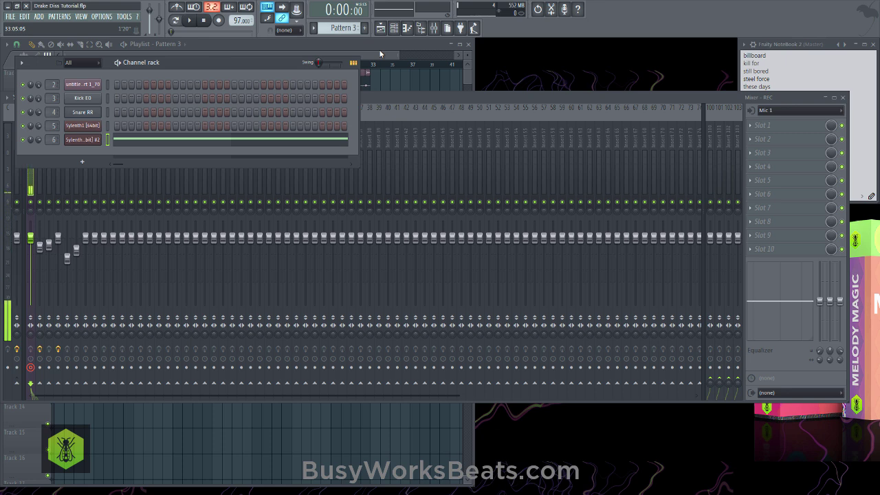
Dock the mixer along the bottom of the screen and arm recording
{"action": "left_click", "coordinate": [380, 53]}
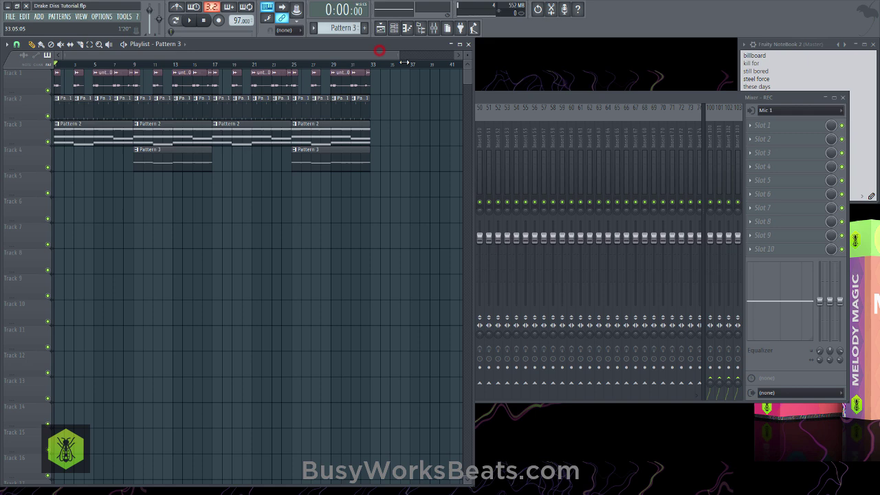
{"action": "left_click", "coordinate": [844, 98]}
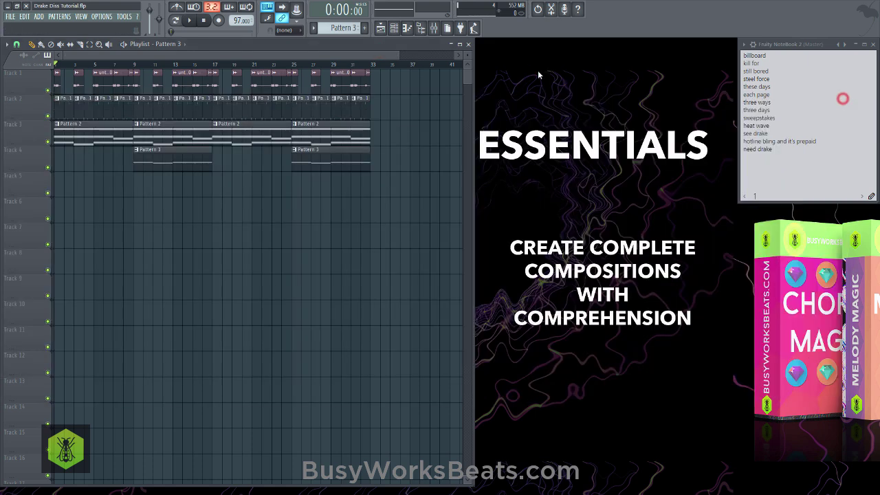
{"action": "left_click", "coordinate": [433, 28]}
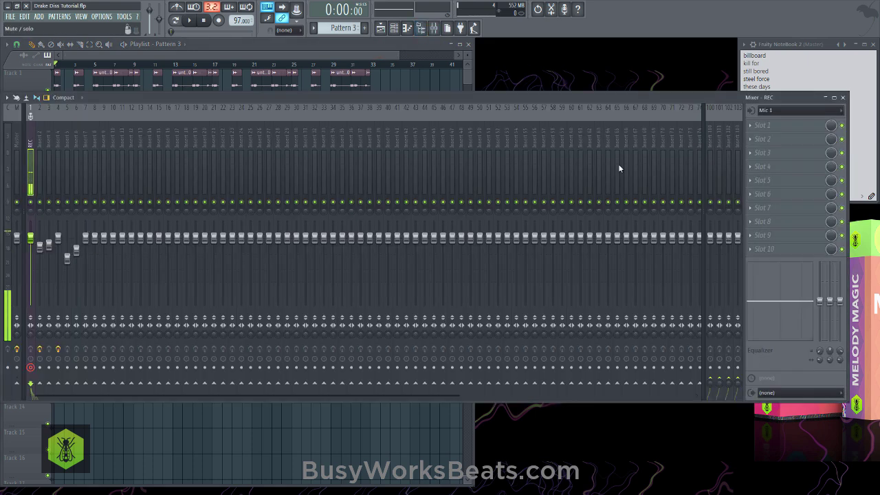
{"action": "left_click", "coordinate": [826, 99]}
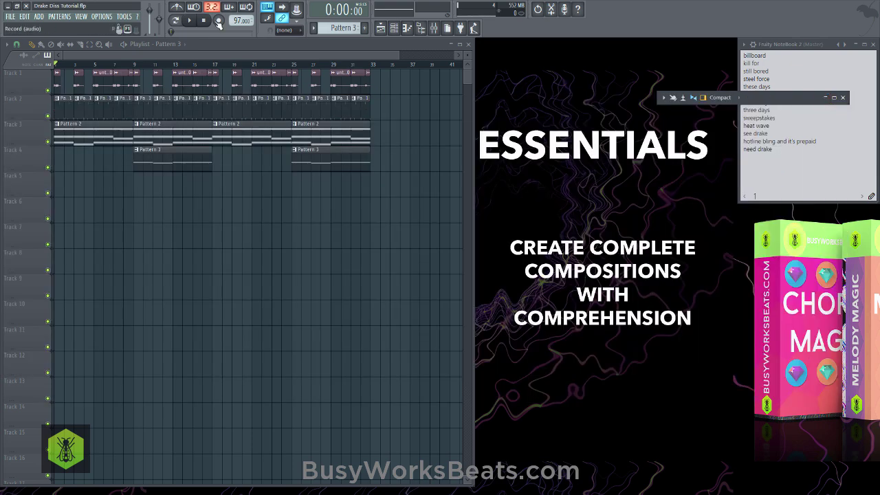
{"action": "left_click", "coordinate": [830, 99]}
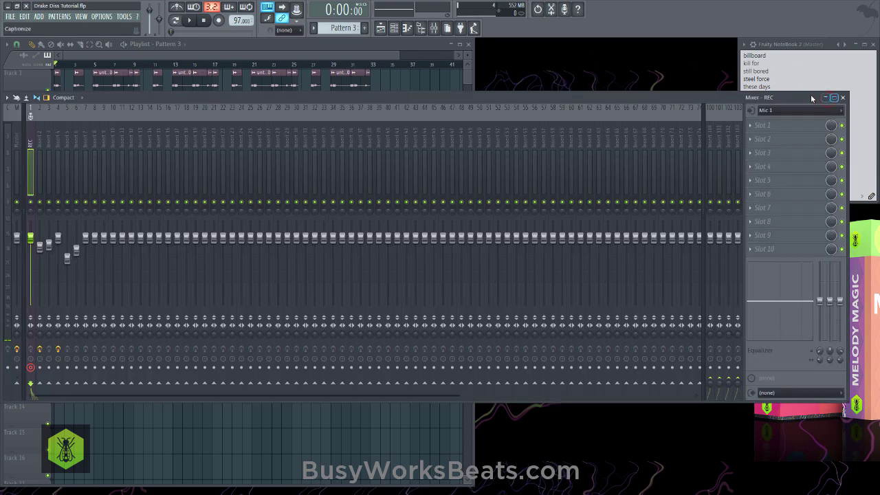
{"action": "left_click", "coordinate": [833, 98]}
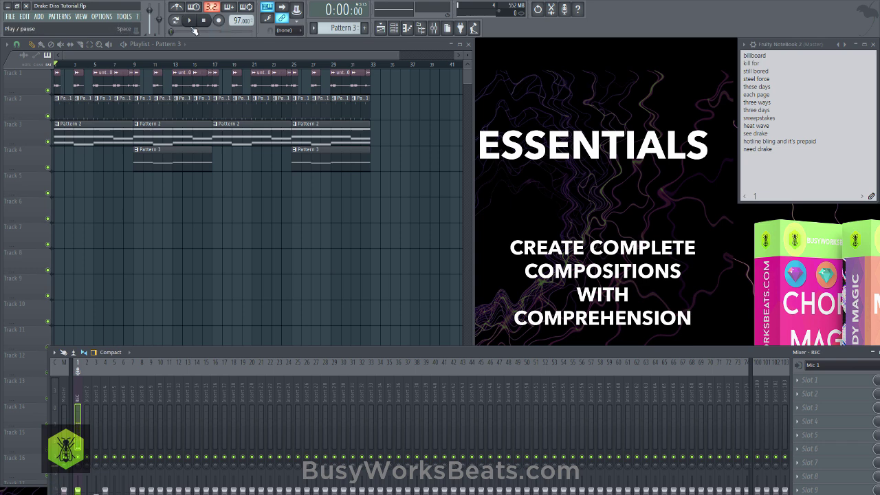
{"action": "left_click", "coordinate": [219, 21]}
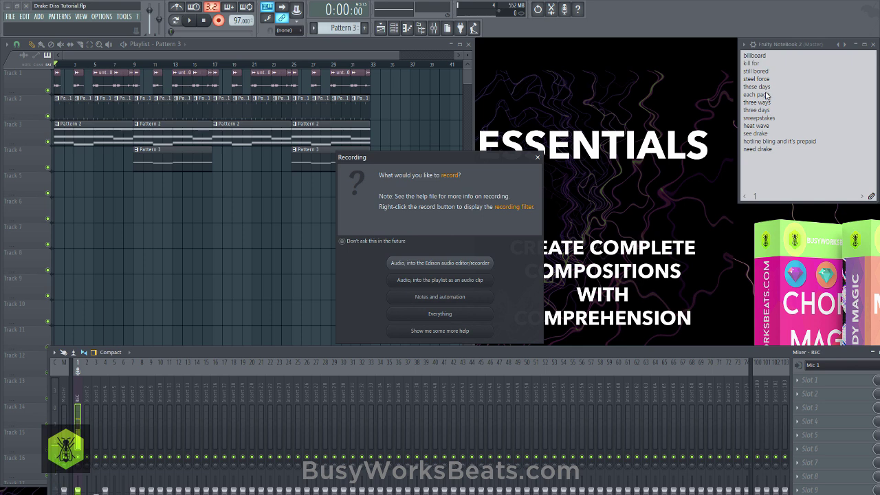
Record audio into the playlist as an audio clip while performing the vocal
{"action": "left_click", "coordinate": [465, 281]}
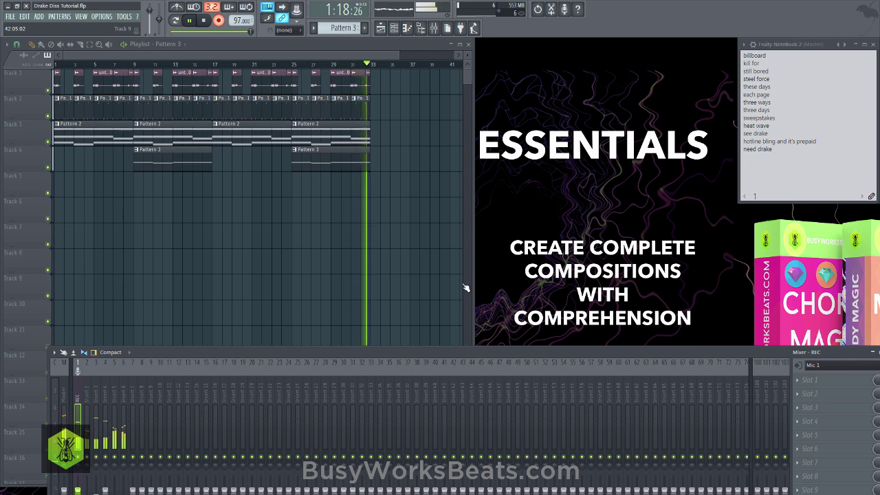
Stop the vocal take and raise the docked mixer higher on screen
{"action": "key", "text": "space"}
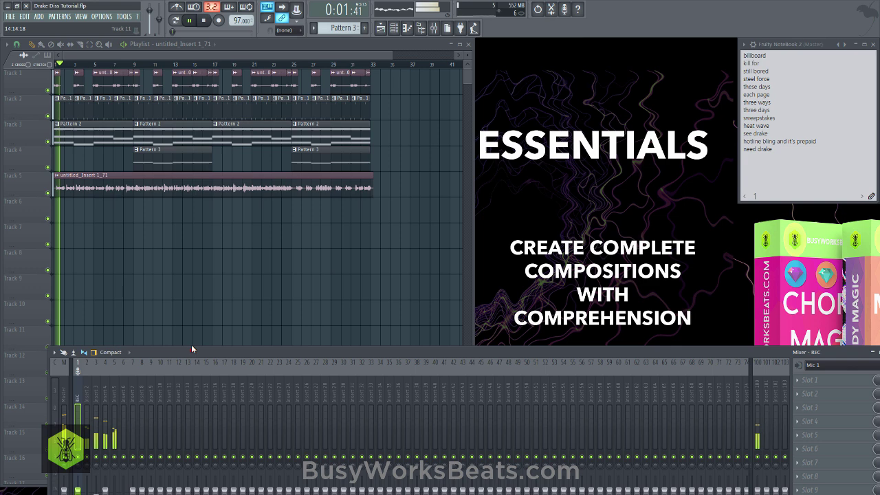
{"action": "left_click_drag", "start_coordinate": [192, 352], "coordinate": [209, 272]}
{"action": "left_click", "coordinate": [396, 30]}
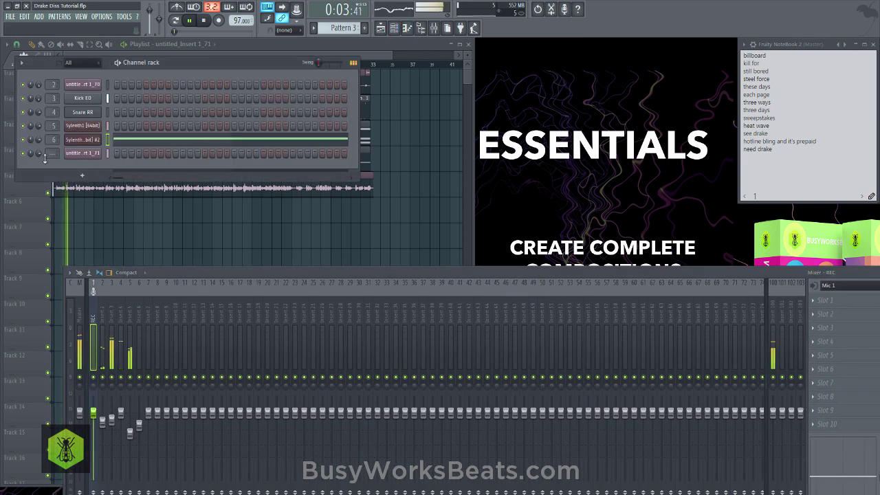
{"action": "scroll", "coordinate": [52, 152], "scroll_direction": "up", "scroll_amount": 6}
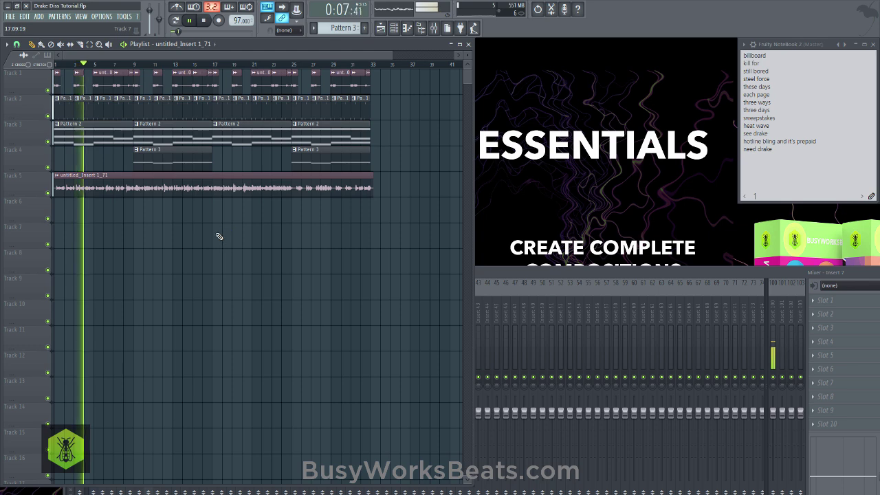
{"action": "left_click_drag", "start_coordinate": [503, 272], "coordinate": [501, 251]}
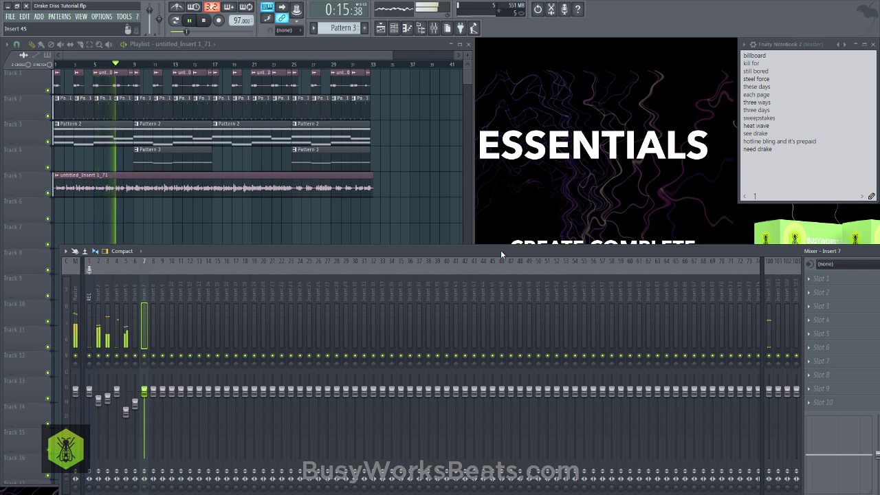
Replay the song from the beginning with the playlist in front, then enlarge the mixer
{"action": "key", "text": "space"}
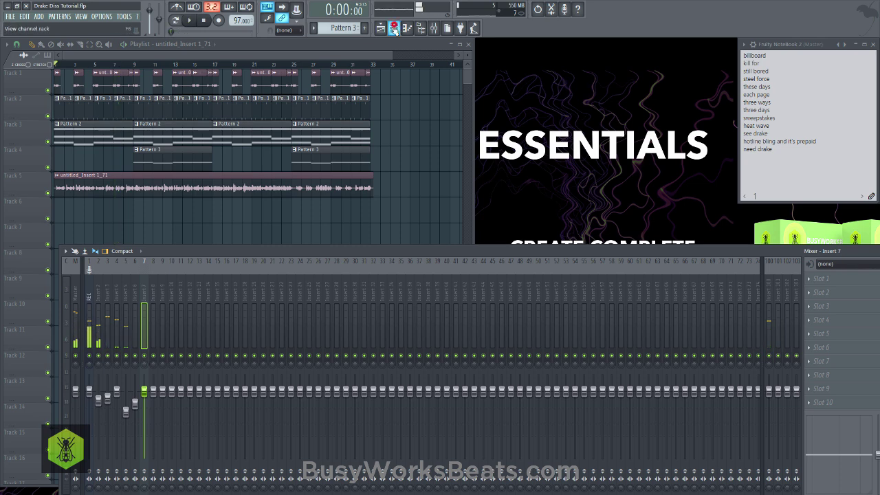
{"action": "left_click", "coordinate": [394, 28]}
{"action": "key", "text": "space"}
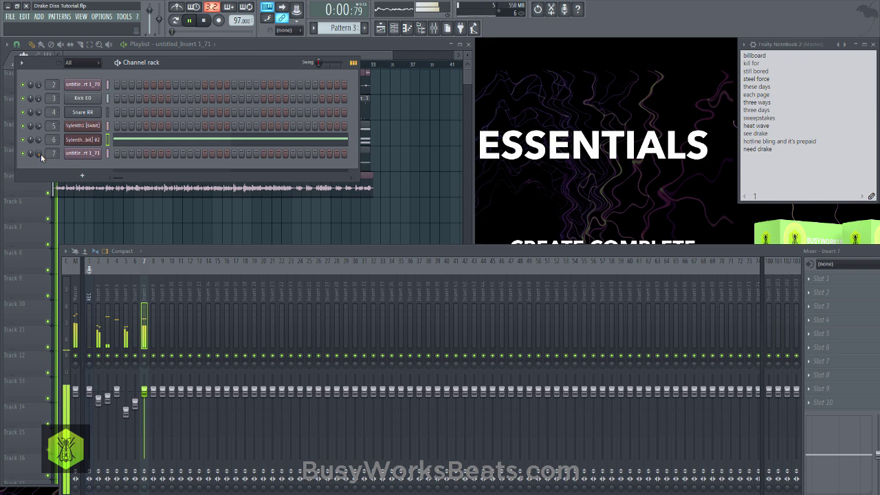
{"action": "left_click", "coordinate": [113, 220]}
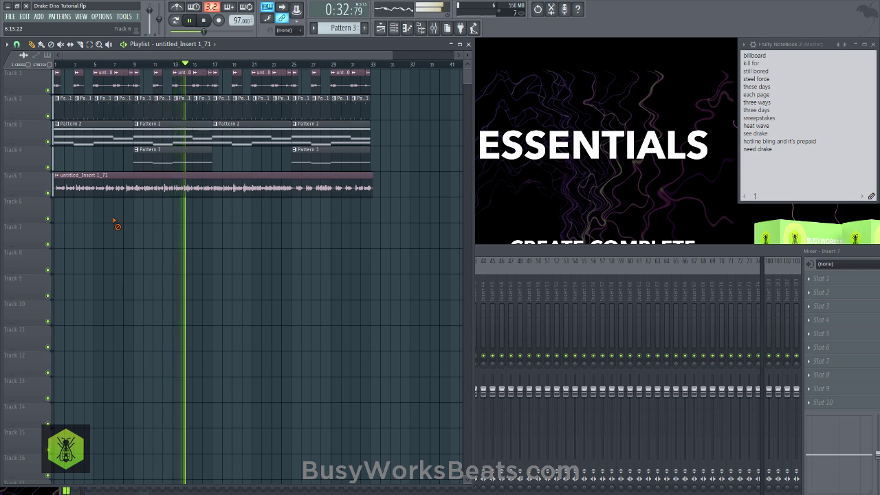
{"action": "double_click", "coordinate": [505, 253]}
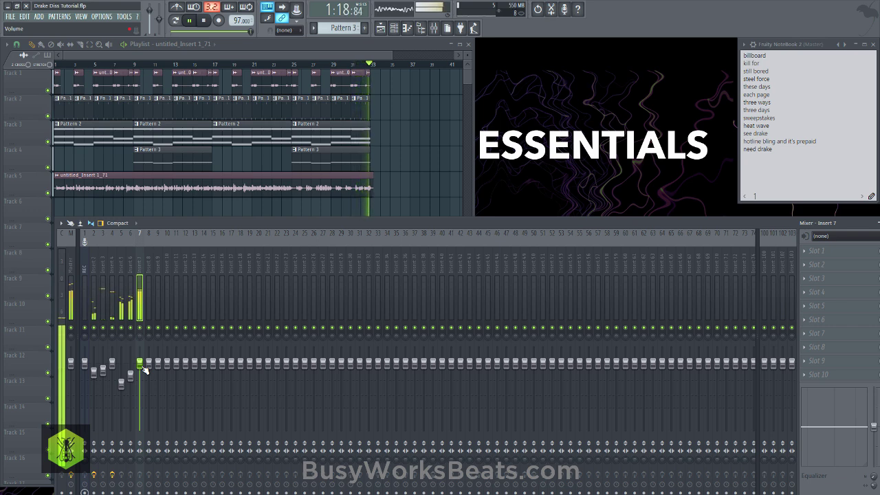
Stop playback at the song start and bring the playlist, then the mixer, to the front
{"action": "key", "text": "space"}
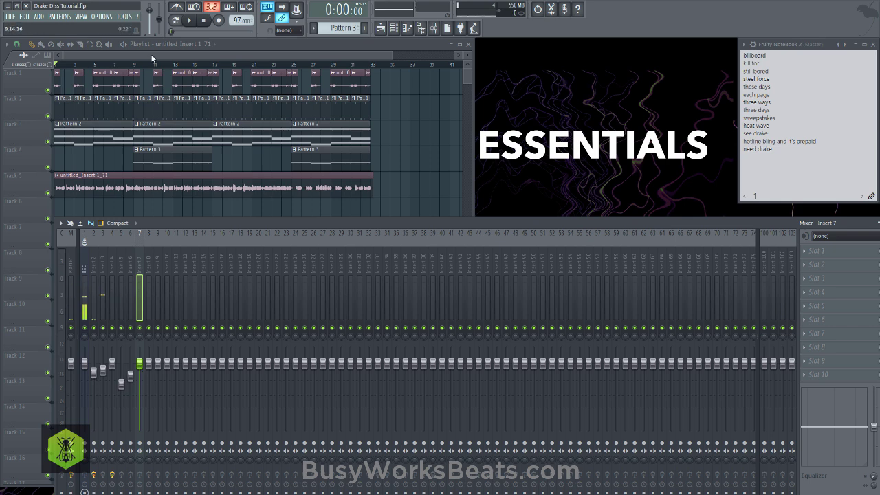
{"action": "left_click", "coordinate": [410, 157]}
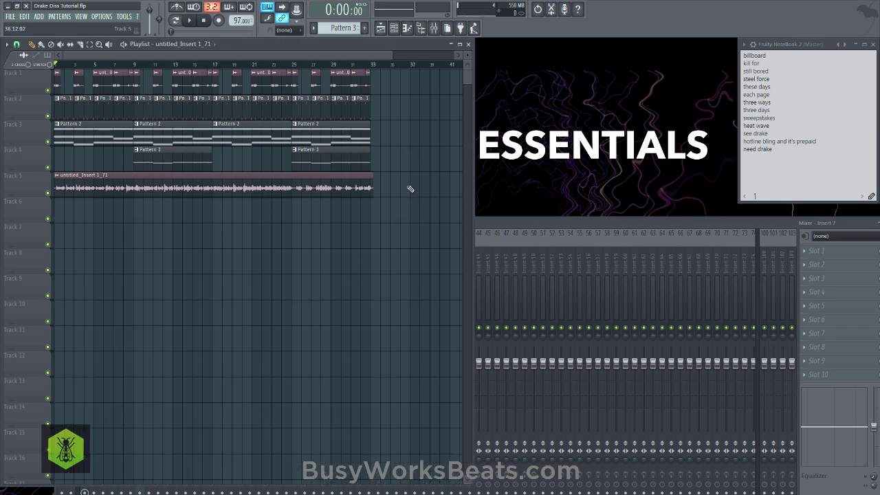
{"action": "left_click", "coordinate": [498, 221]}
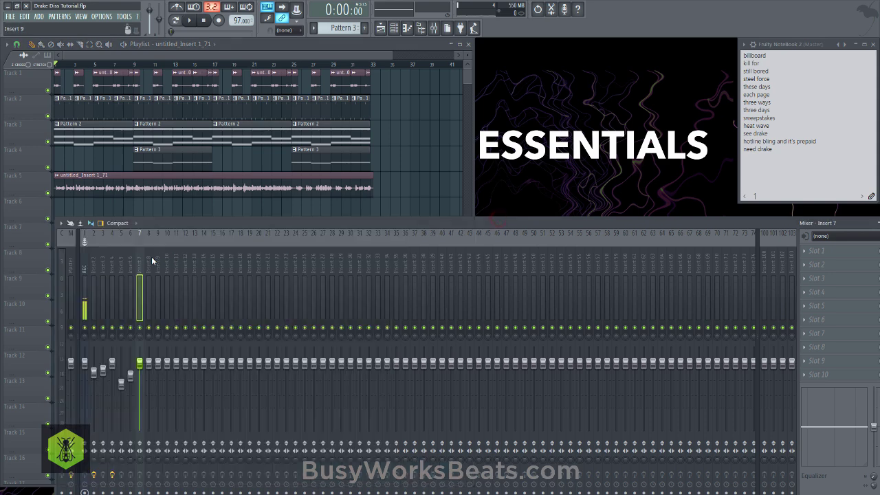